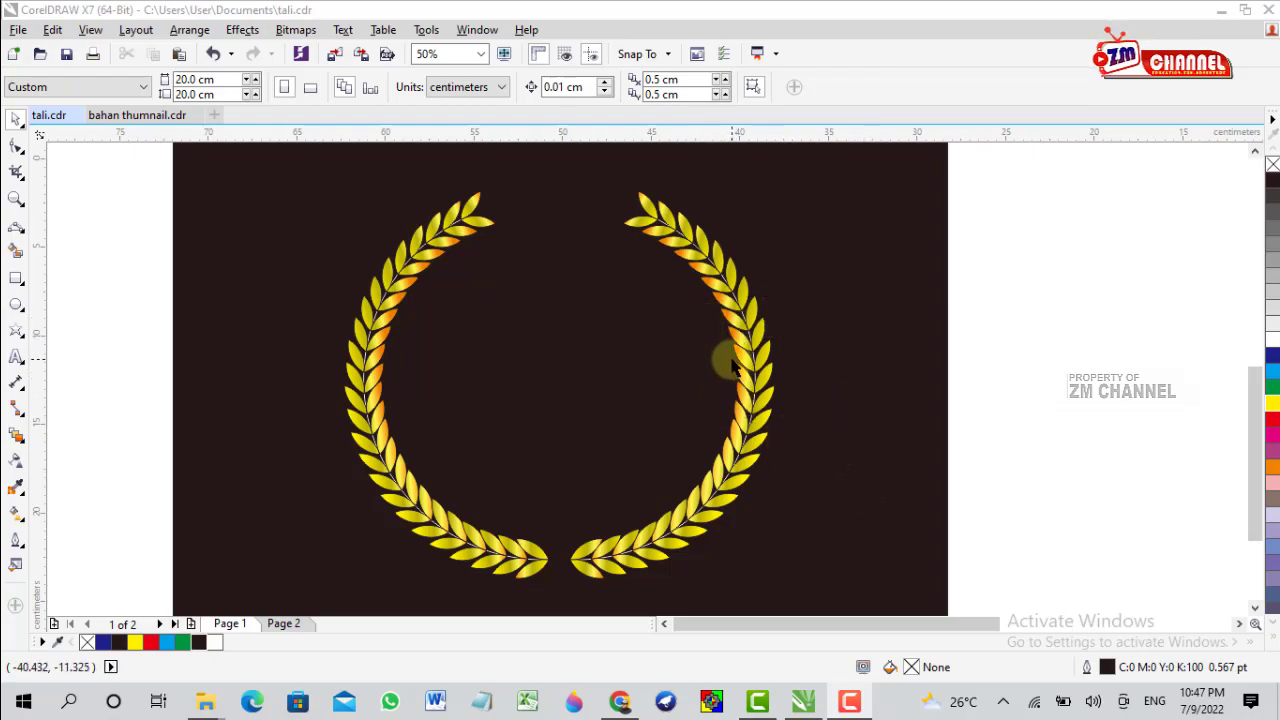
Examine the finished golden laurel wreath on its dark background at different zoom levels.
scroll(722, 365, down, 1)
scroll(640, 333, up, 1)
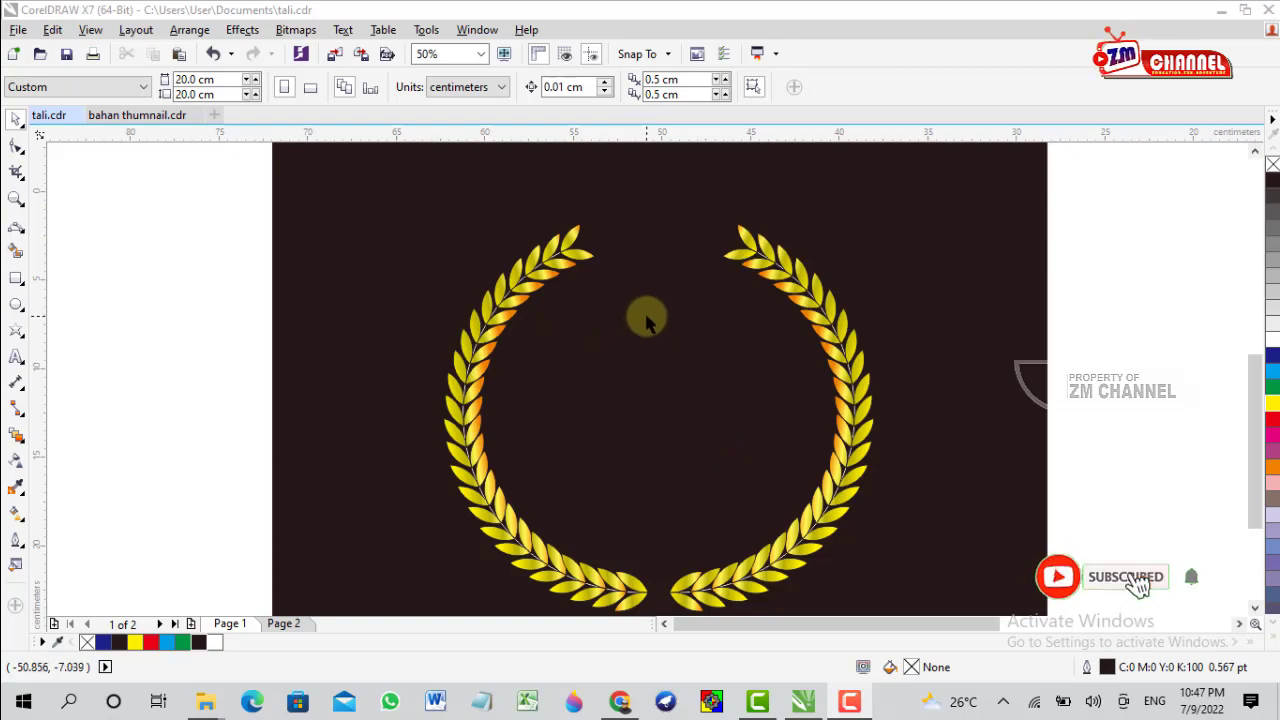
scroll(646, 320, down, 1)
scroll(648, 316, up, 1)
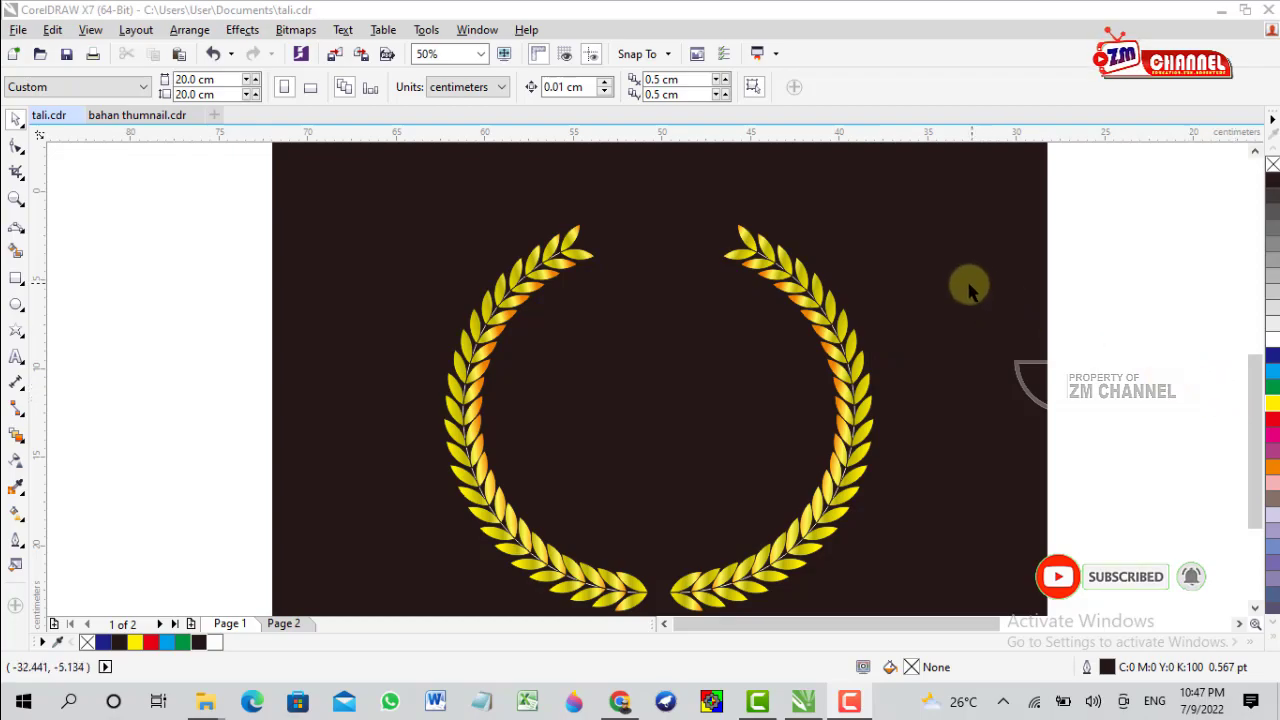
scroll(962, 286, down, 1)
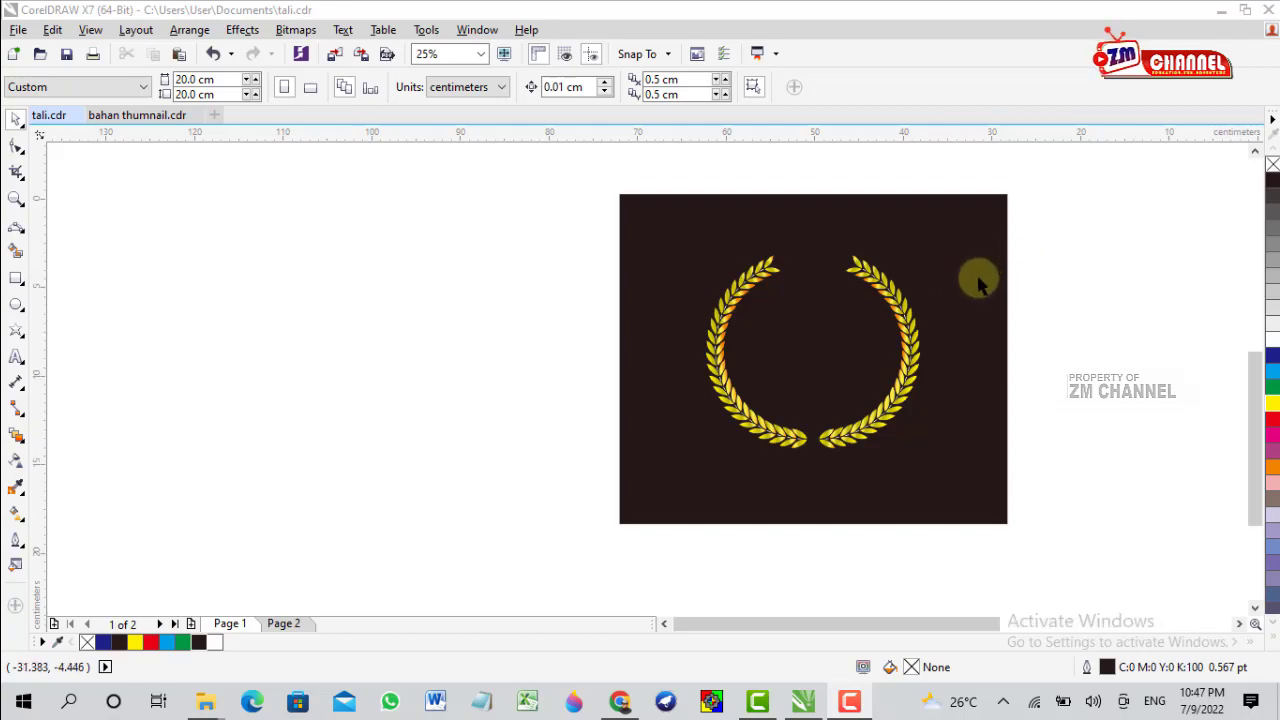
scroll(980, 280, up, 1)
drag(1258, 380, 1240, 398)
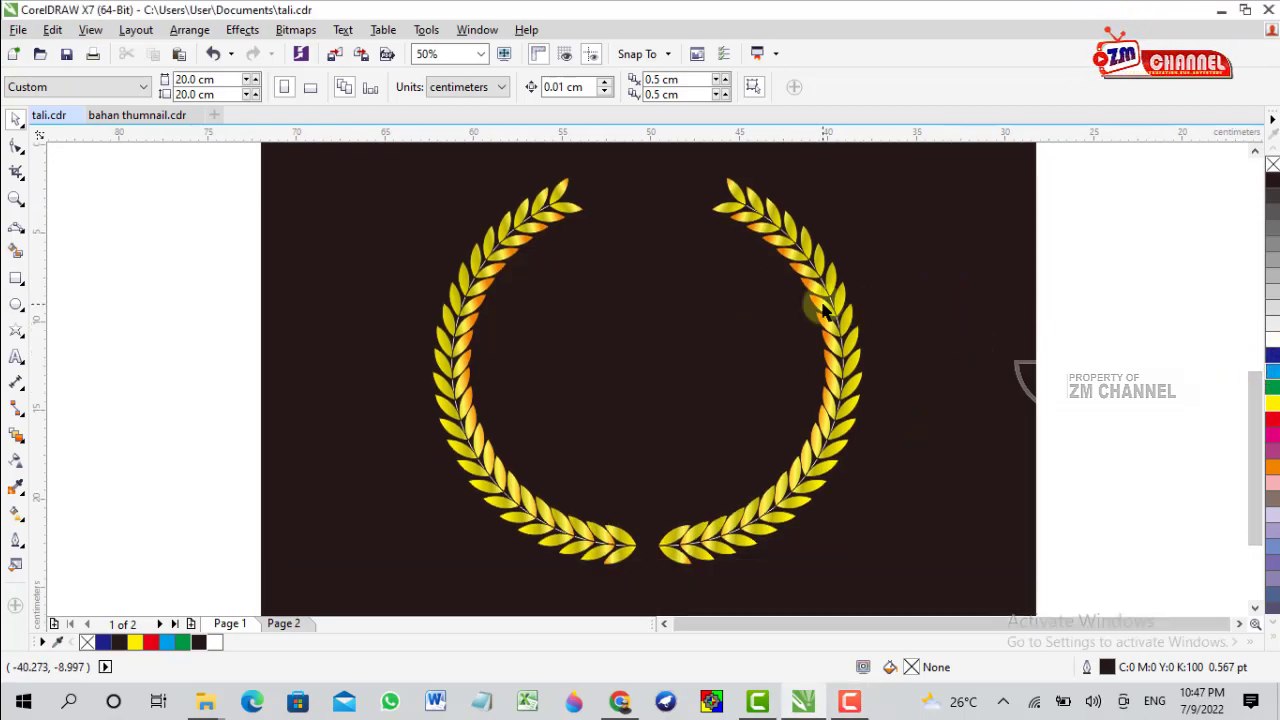
scroll(823, 305, down, 1)
scroll(862, 285, up, 1)
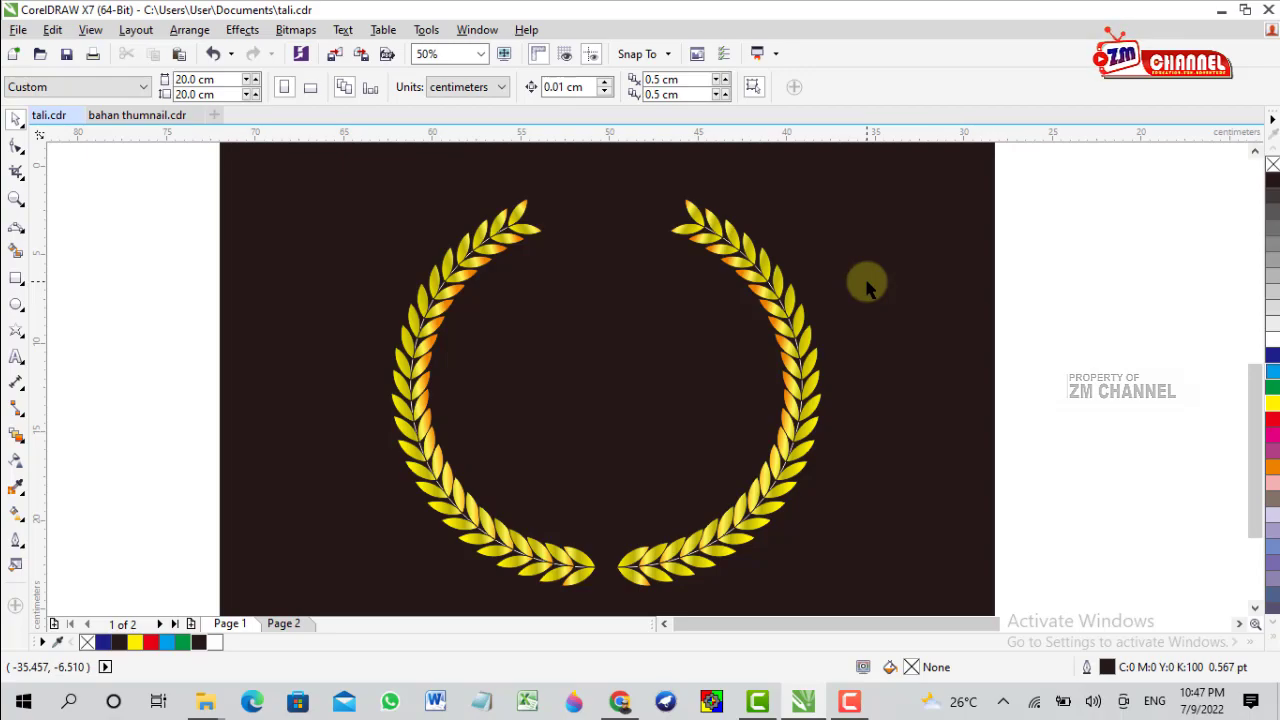
Delete both halves of the finished laurel wreath together with their dark background rectangle.
scroll(866, 285, down, 1)
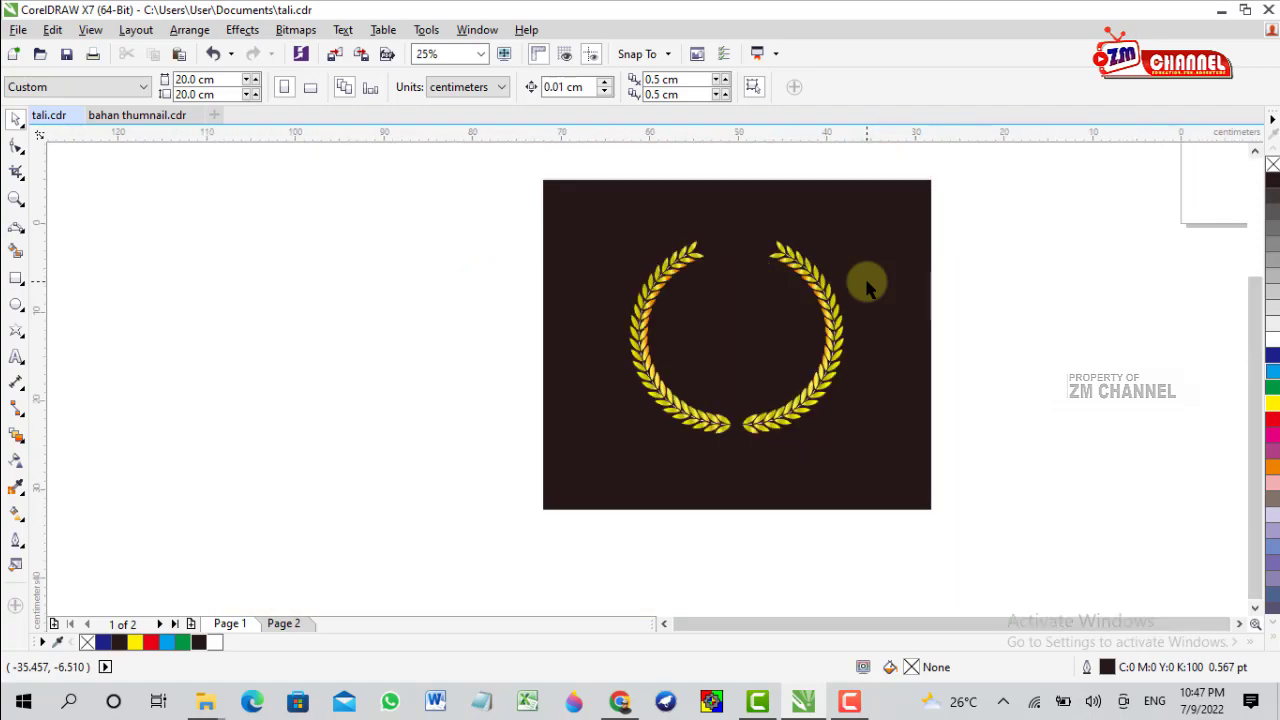
drag(490, 183, 1054, 567)
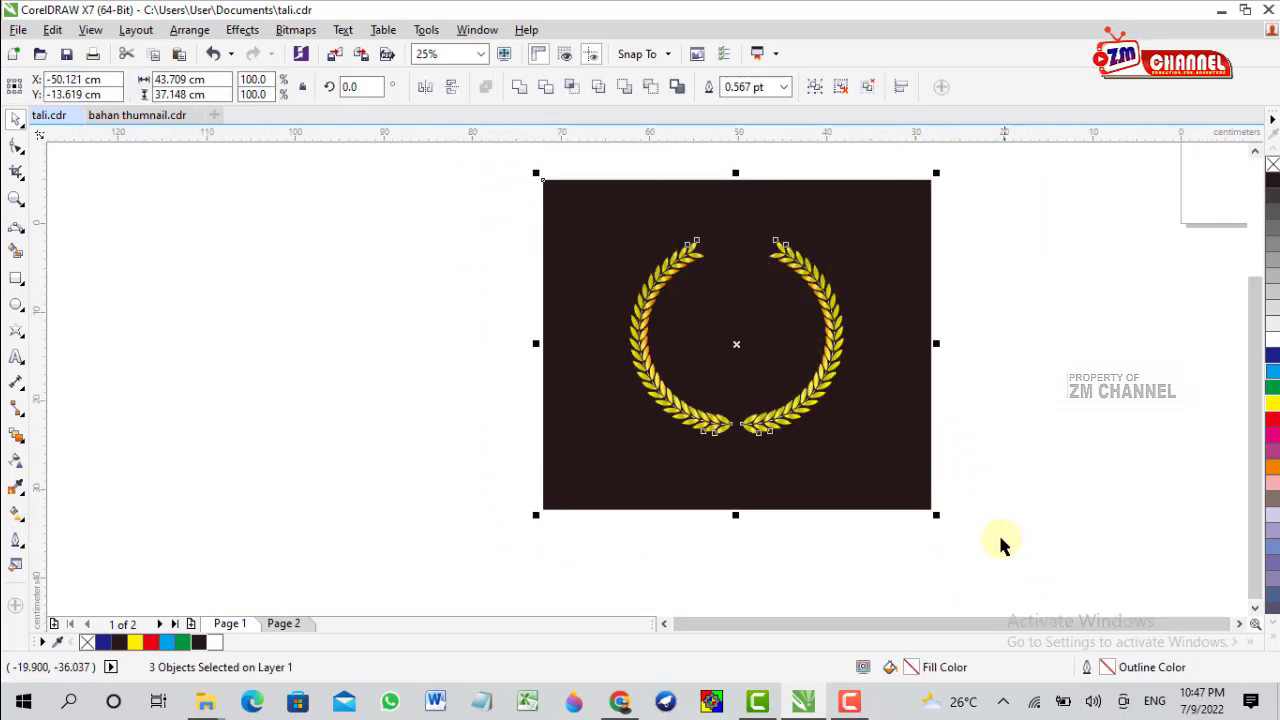
key(Delete)
scroll(705, 483, down, 2)
scroll(878, 398, up, 2)
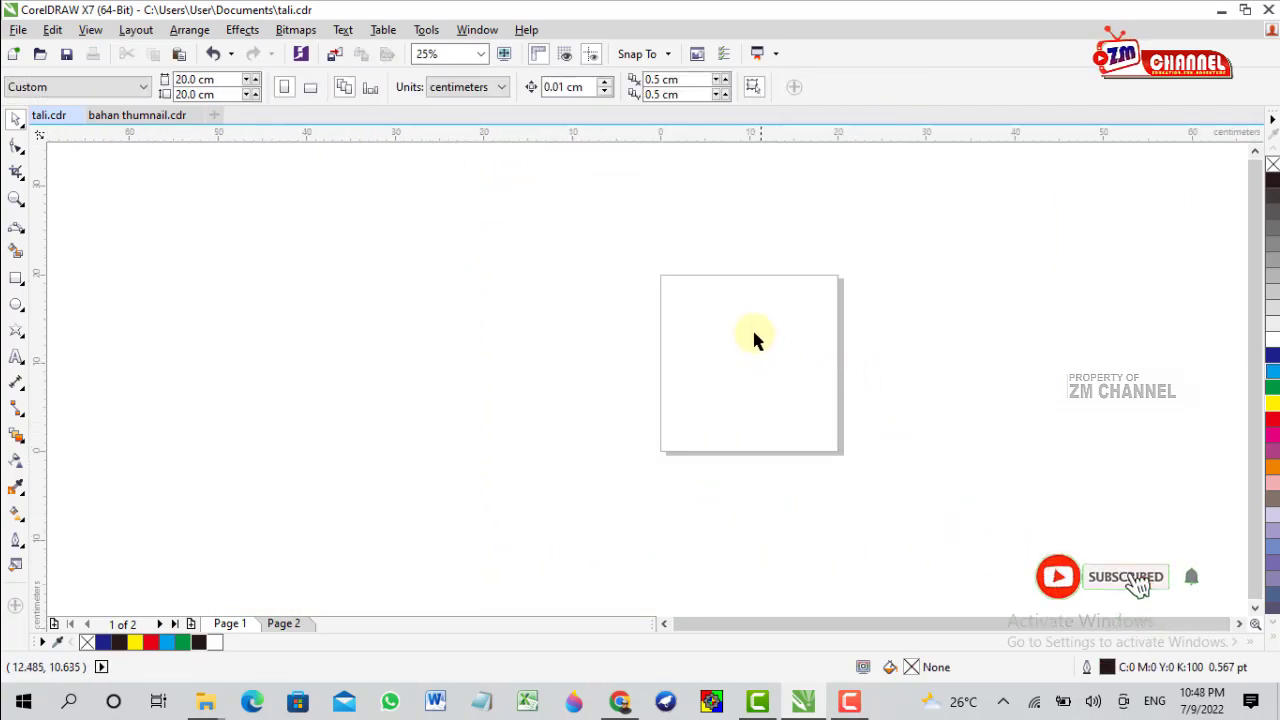
Draw a rectangle about 20.4 by 20.1 cm over the blank page and shift it slightly to the left.
scroll(755, 331, up, 1)
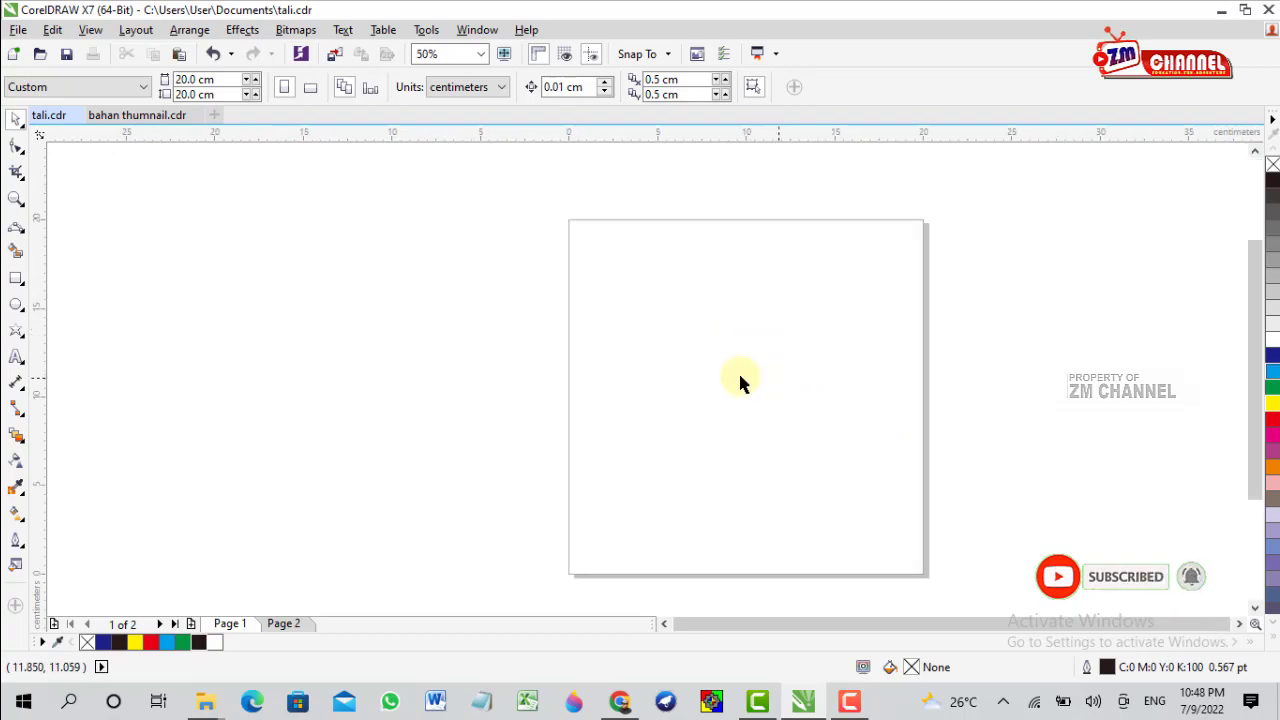
click(12, 281)
drag(569, 221, 937, 583)
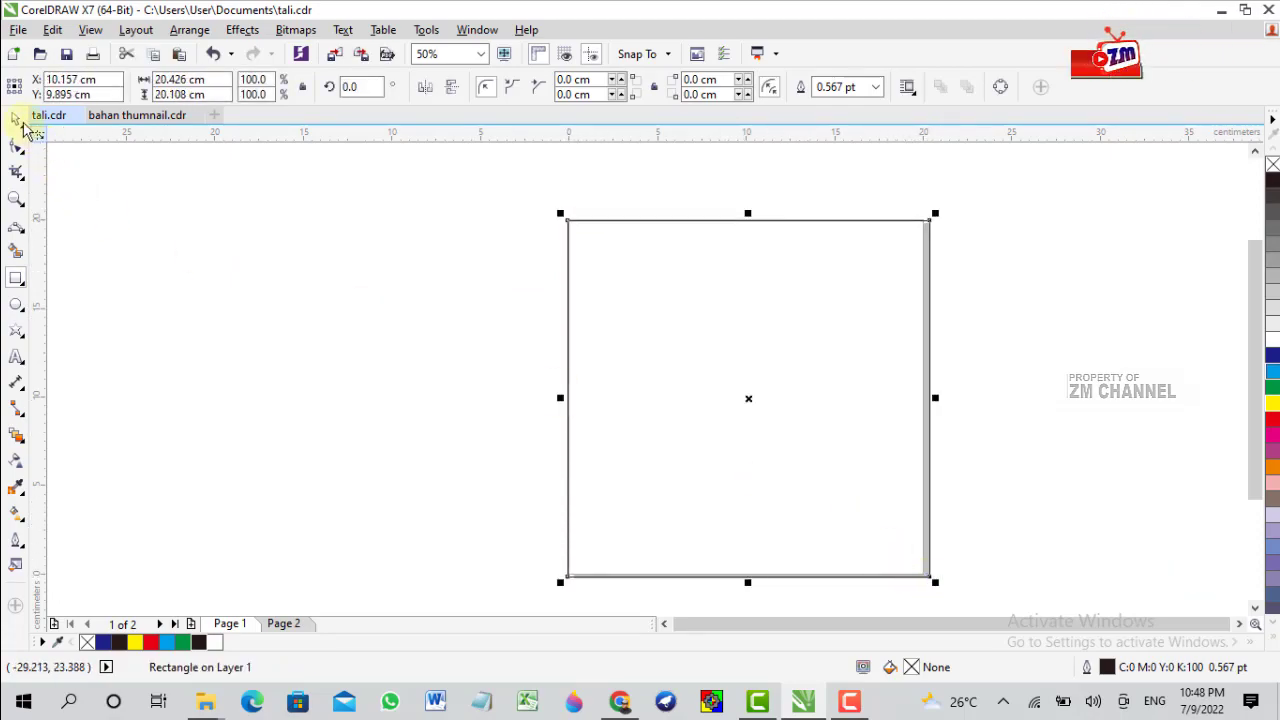
click(18, 120)
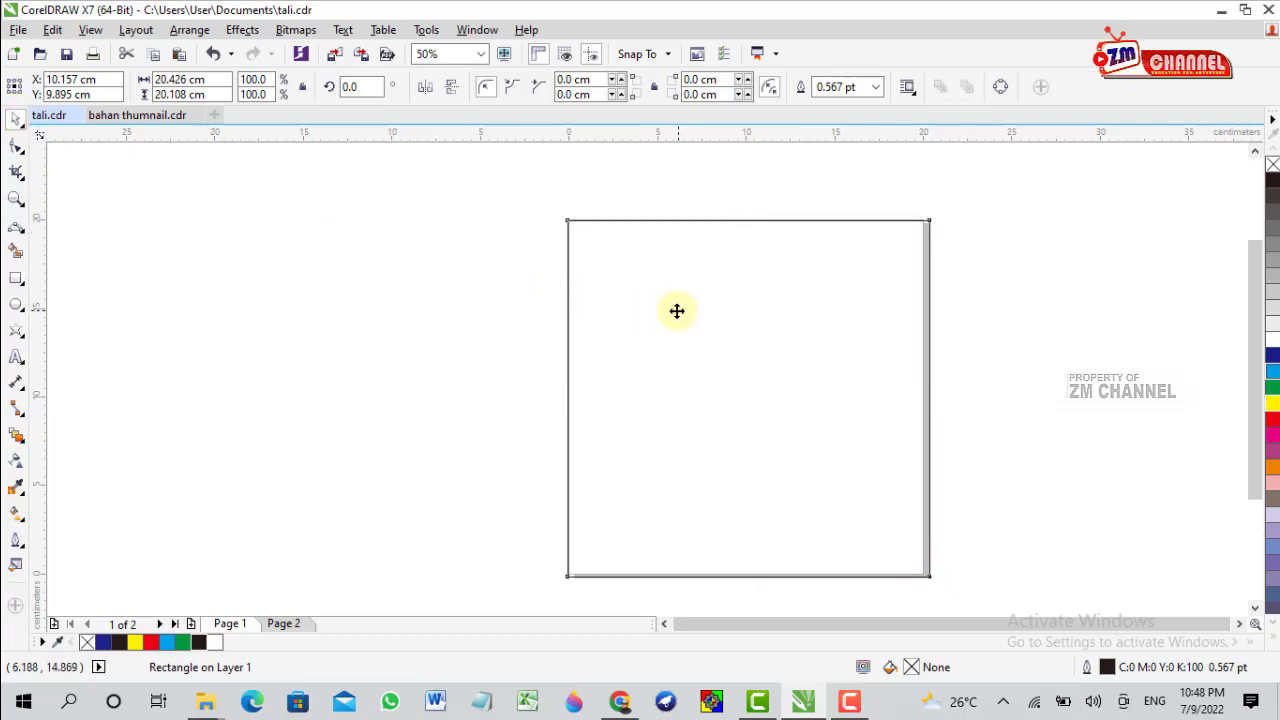
drag(677, 311, 672, 310)
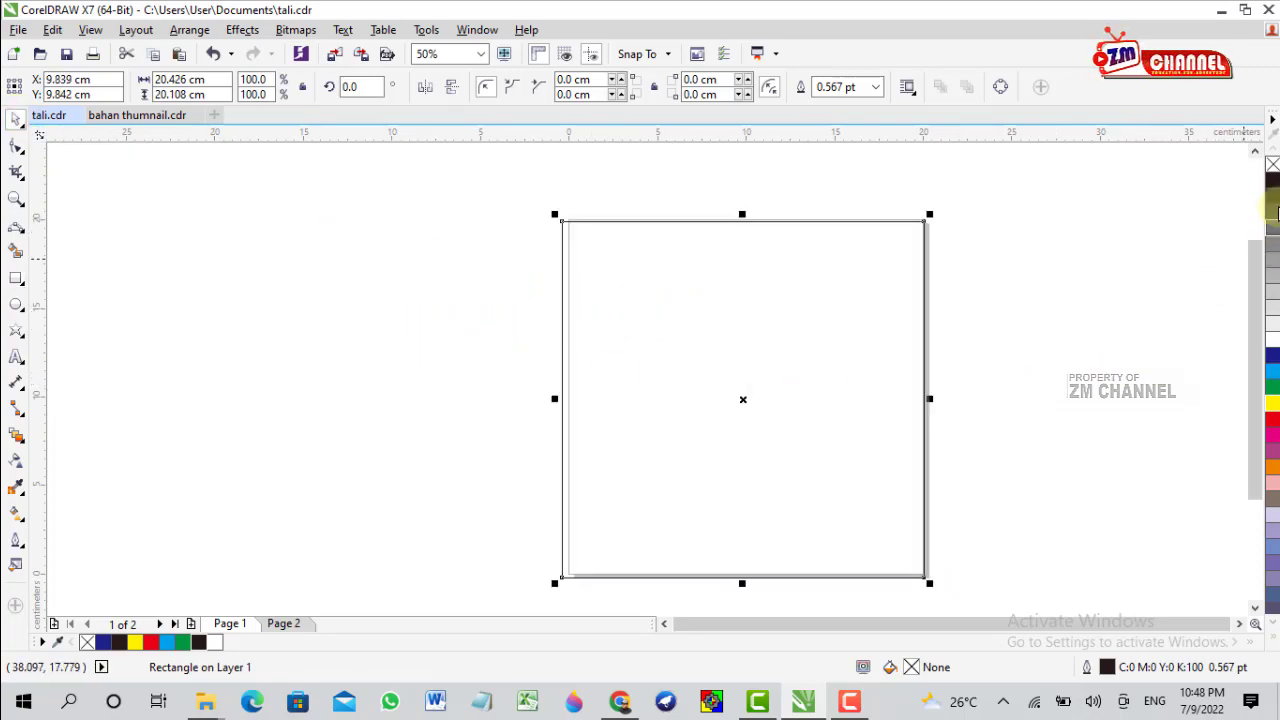
Fill the rectangle with black, enlarge it to about 21.6 by 21.2 cm and reposition it over the page.
click(1273, 182)
click(808, 323)
click(569, 241)
drag(557, 212, 531, 188)
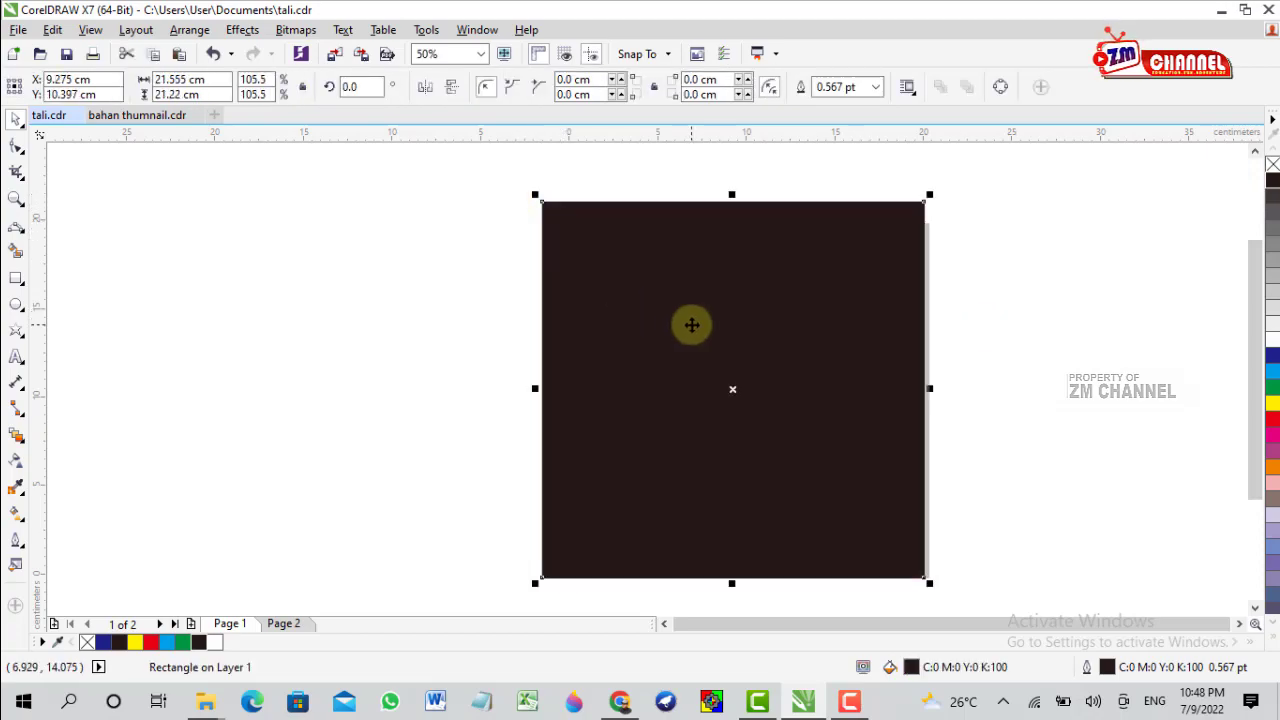
drag(686, 323, 705, 323)
click(365, 340)
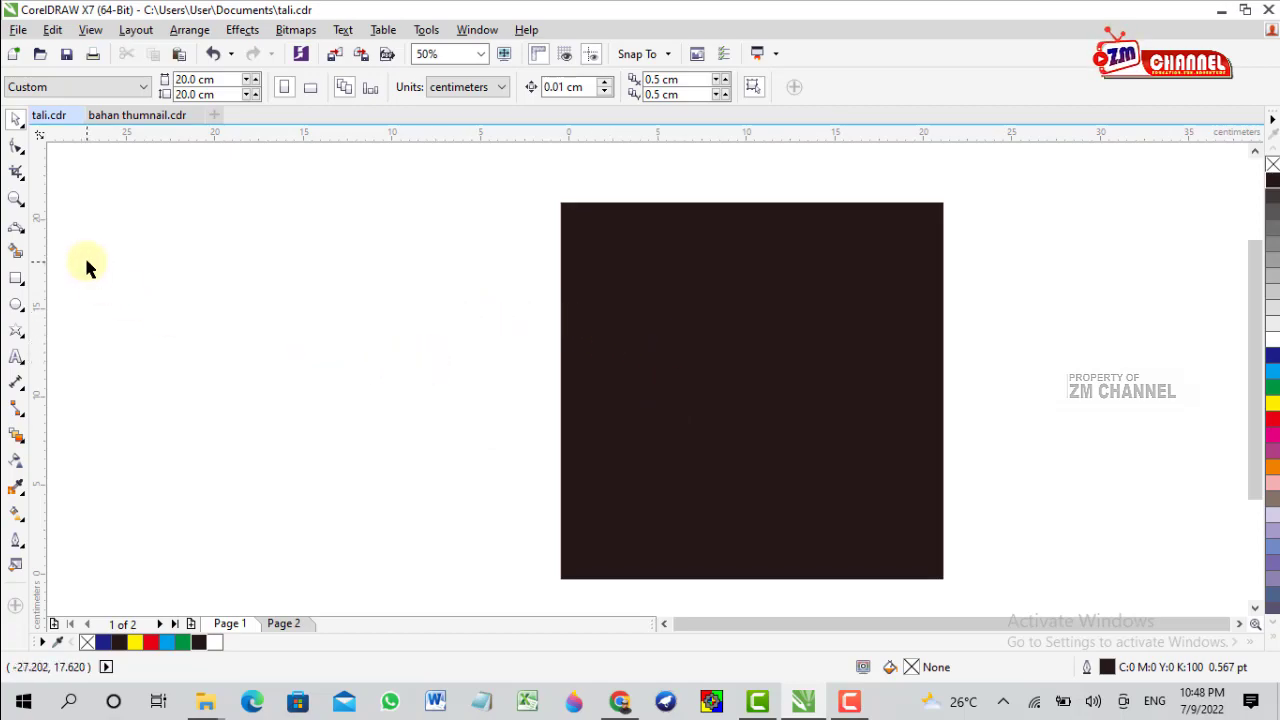
Draw a circle about 8.6 cm in diameter in the empty area left of the black rectangle.
click(15, 307)
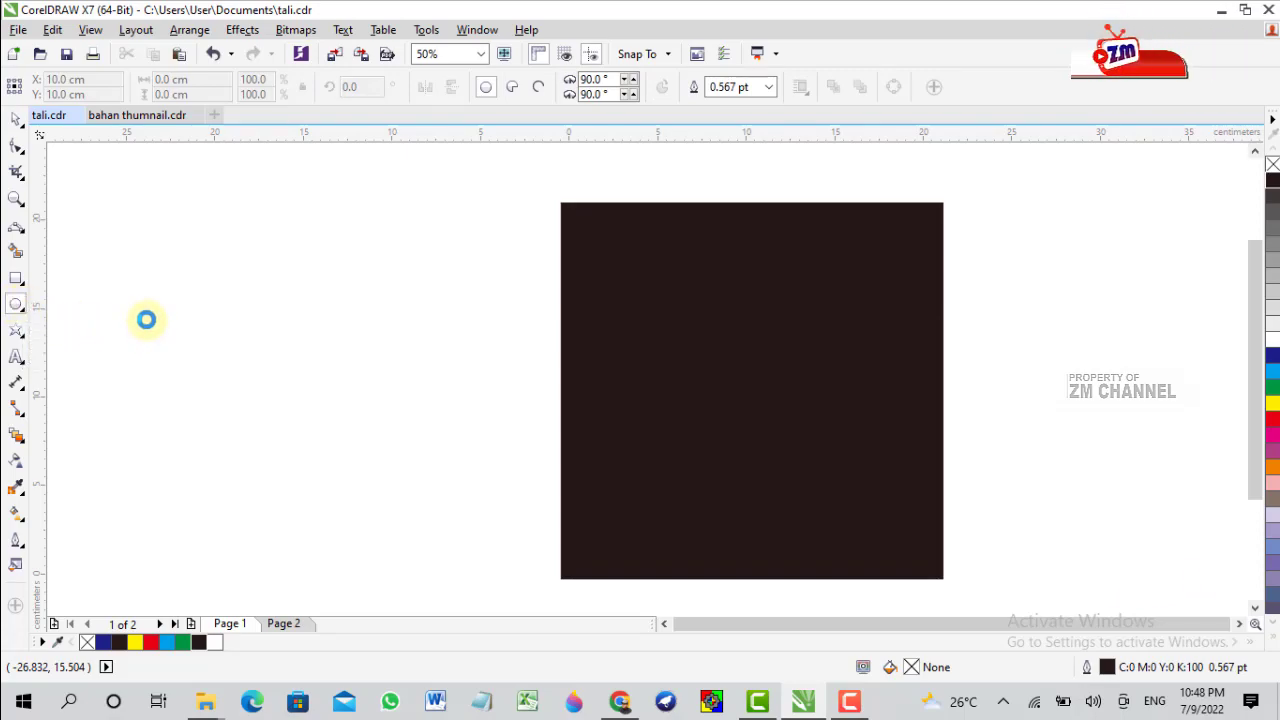
click(764, 173)
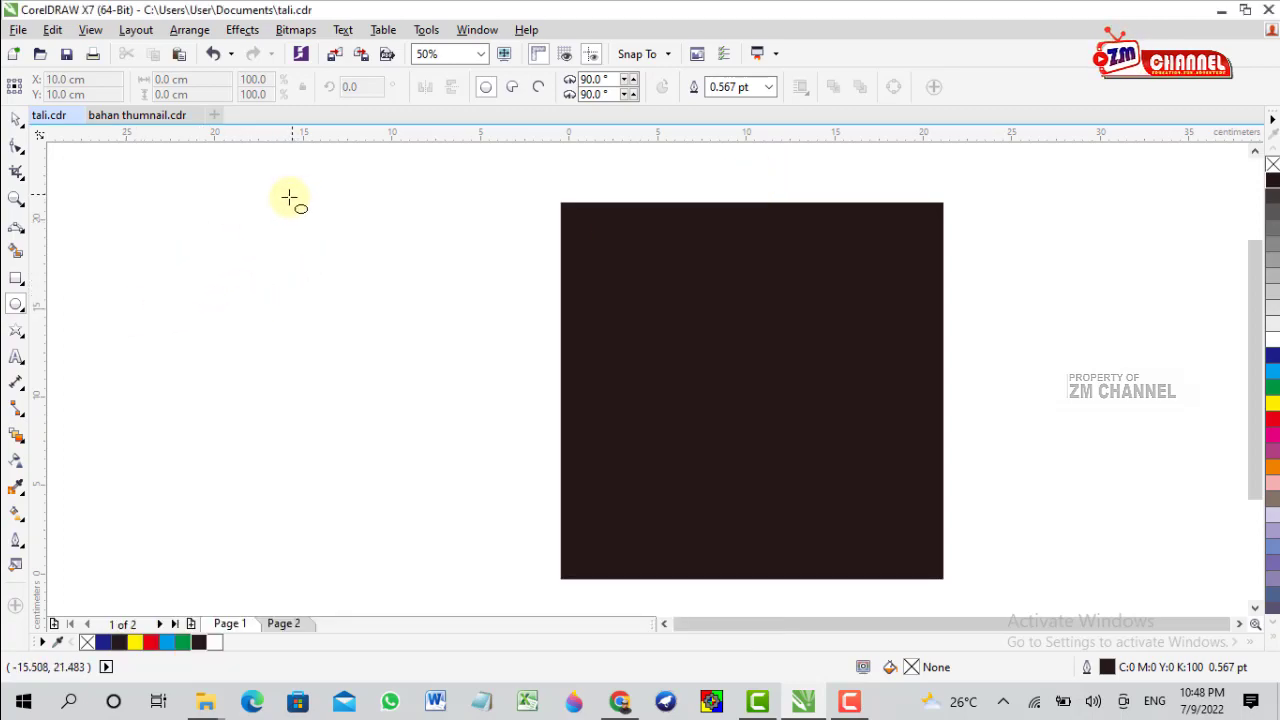
drag(134, 200, 284, 275)
click(15, 119)
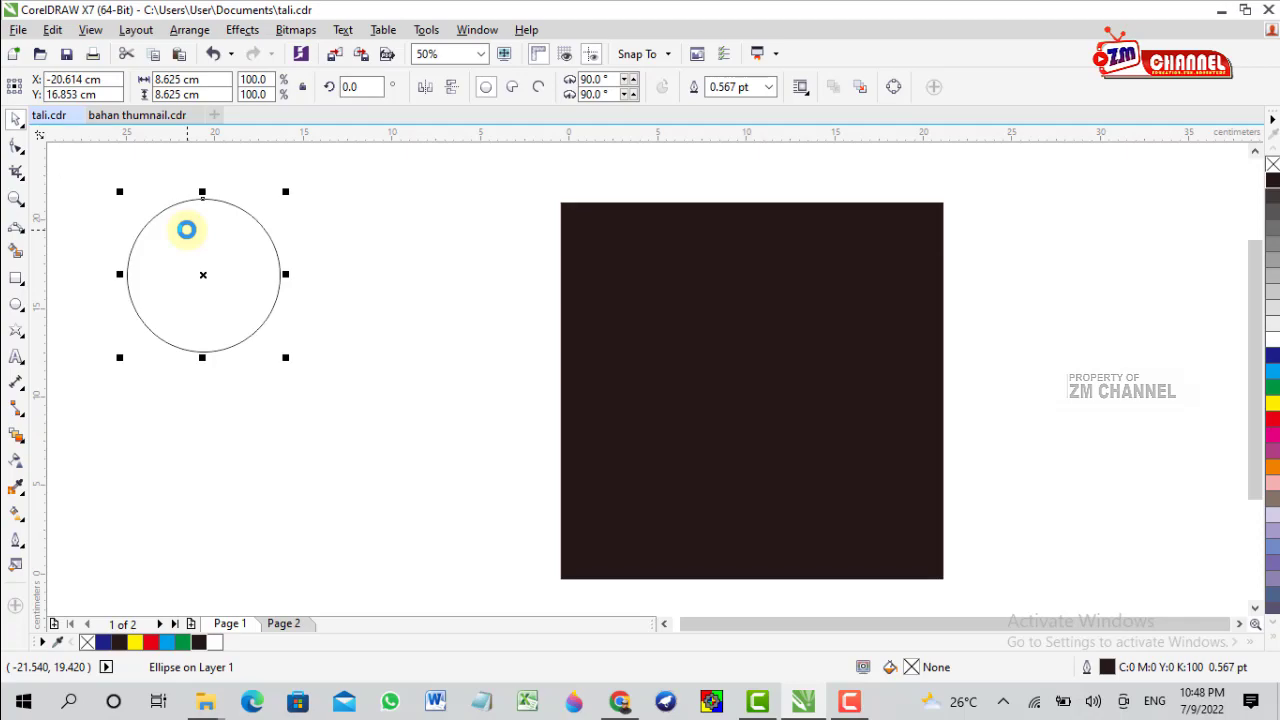
Duplicate the circle horizontally about 6.5 cm to the right so the two circles partly overlap.
click(186, 230)
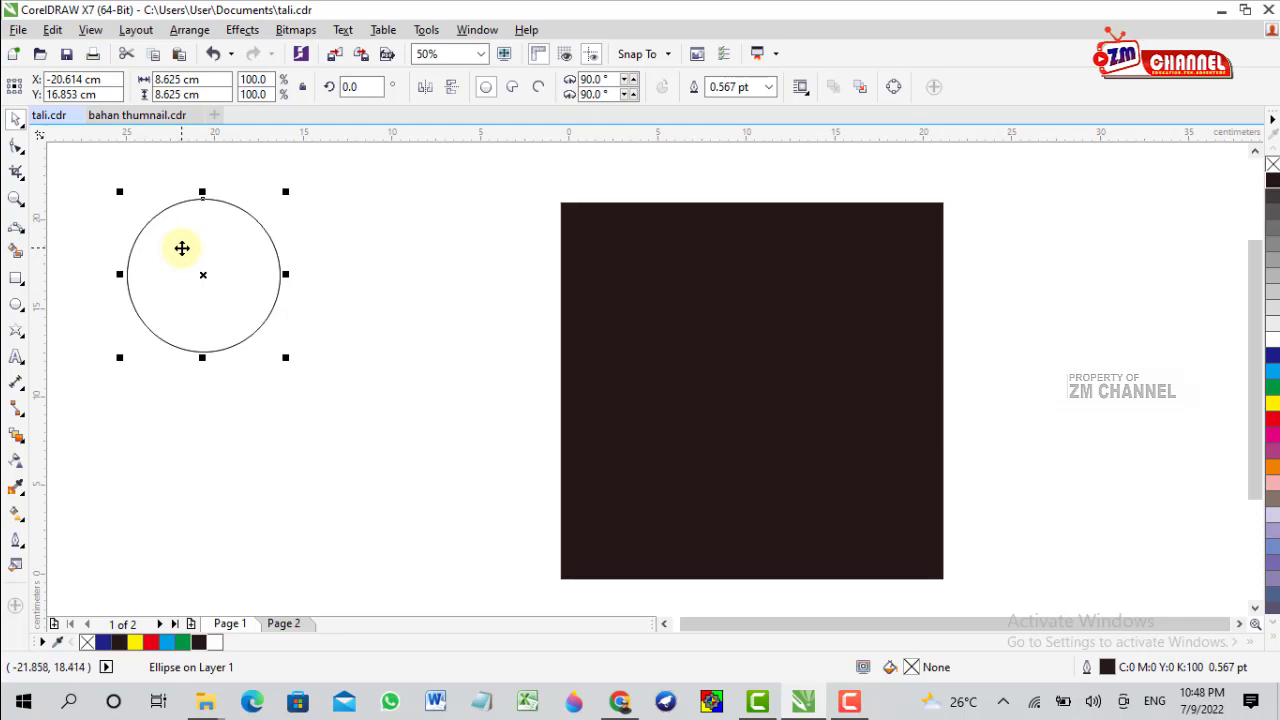
click(180, 247)
drag(180, 247, 289, 260)
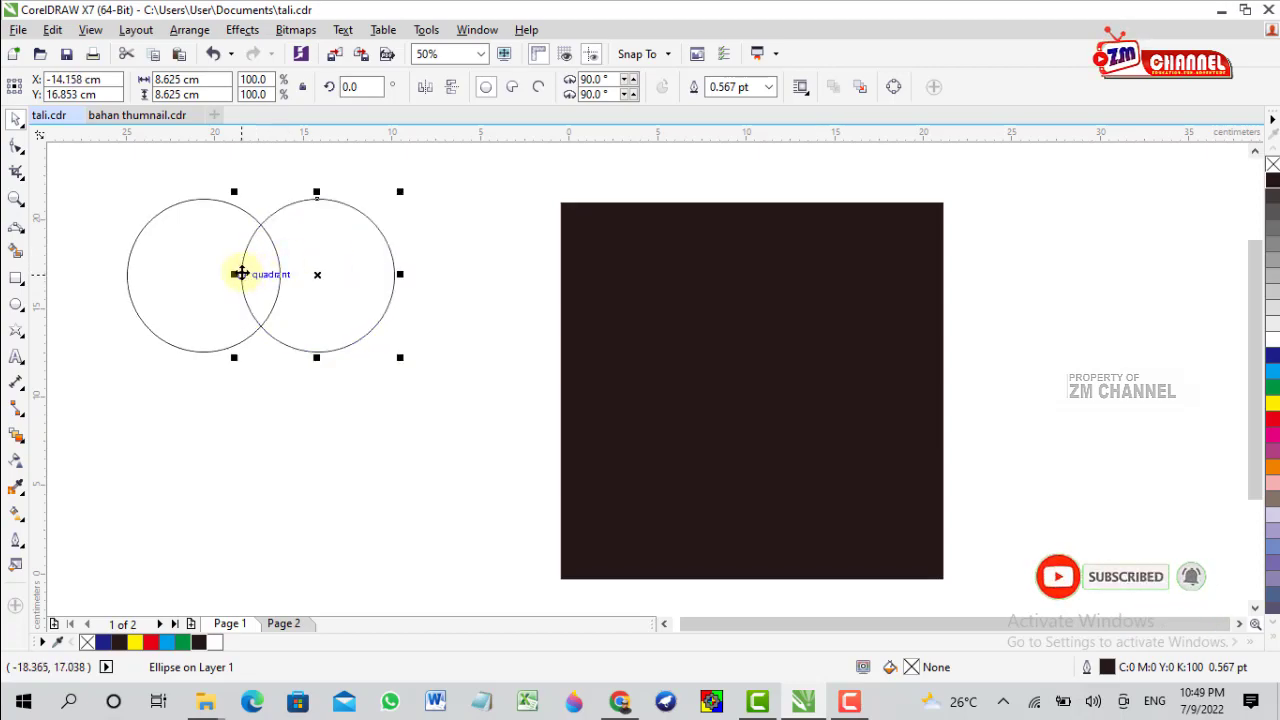
Intersect the two circles and delete both originals, keeping only the leaf-shaped overlap.
drag(86, 157, 491, 471)
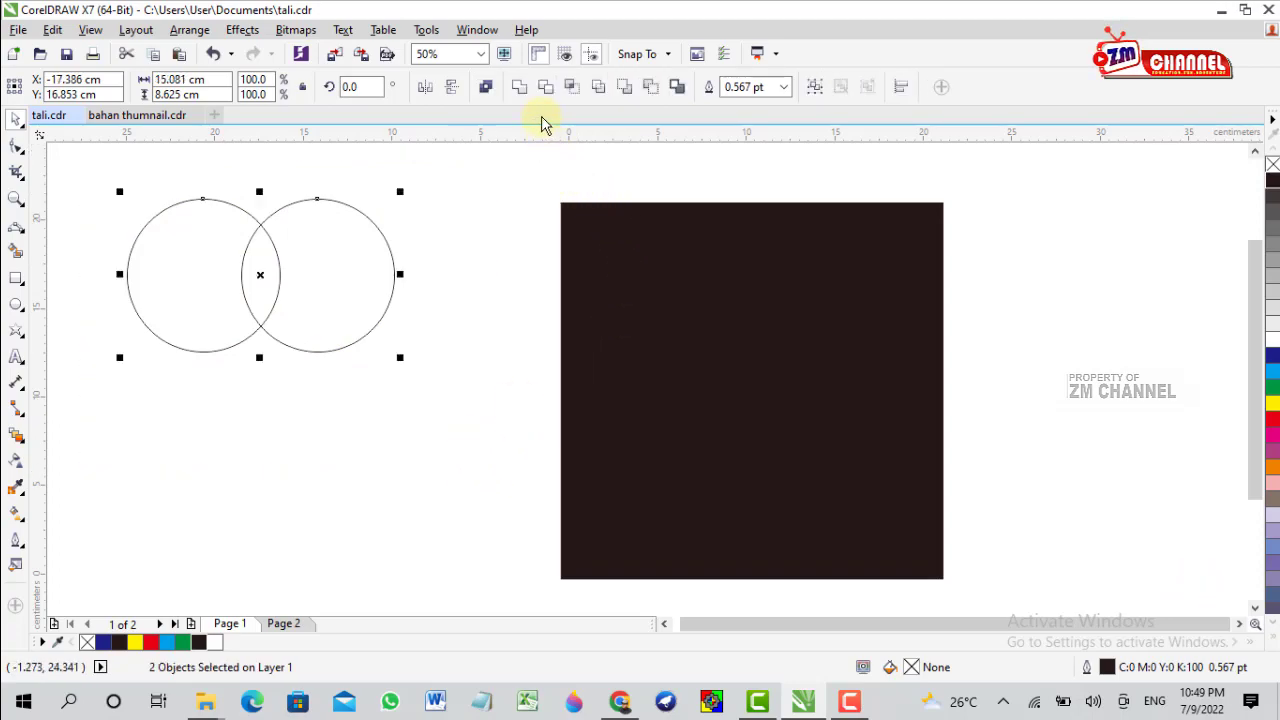
click(572, 88)
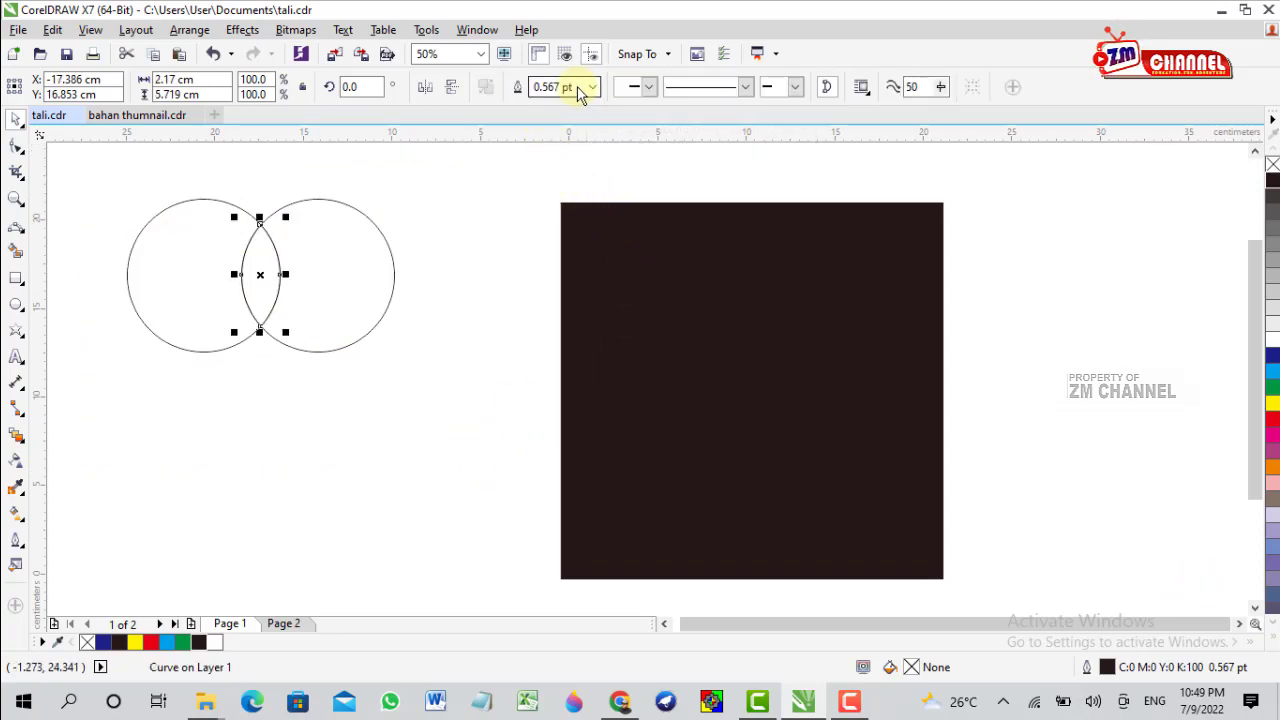
click(343, 250)
key(Delete)
click(197, 263)
key(Delete)
scroll(255, 257, up, 2)
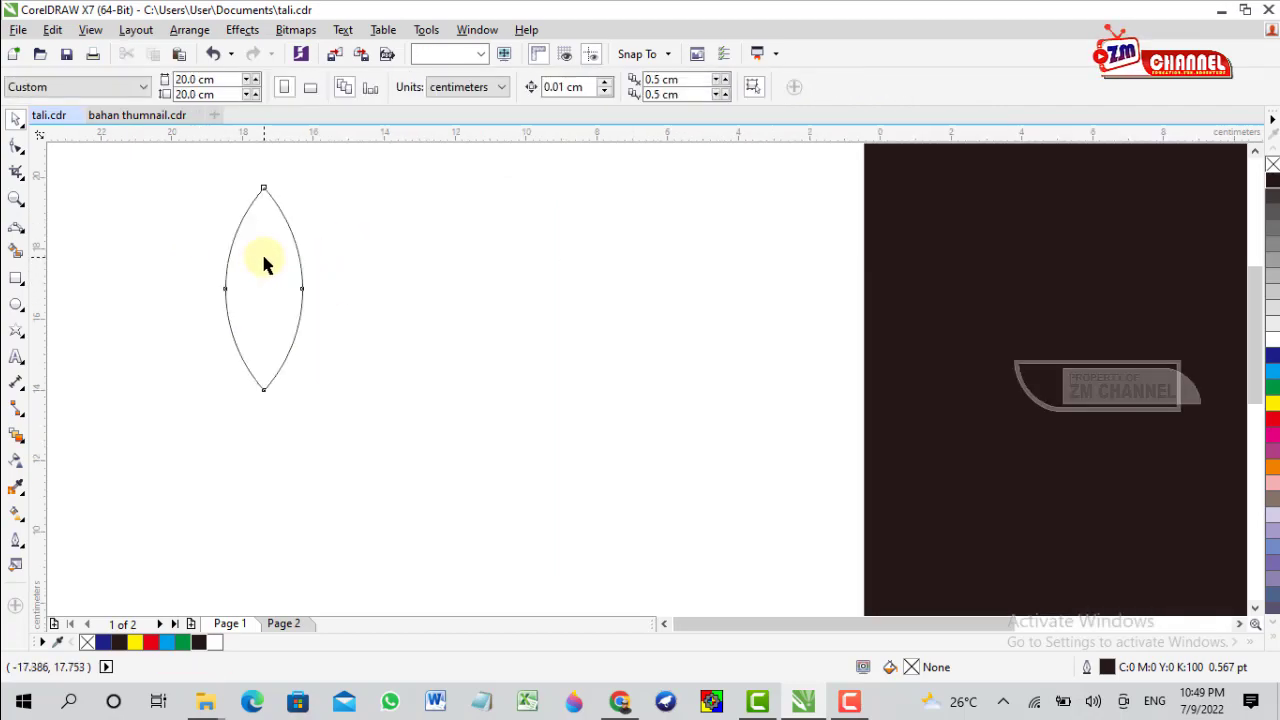
Move the leaf shape to the right and scale it down to about 1.5 by 4.0 cm.
click(264, 252)
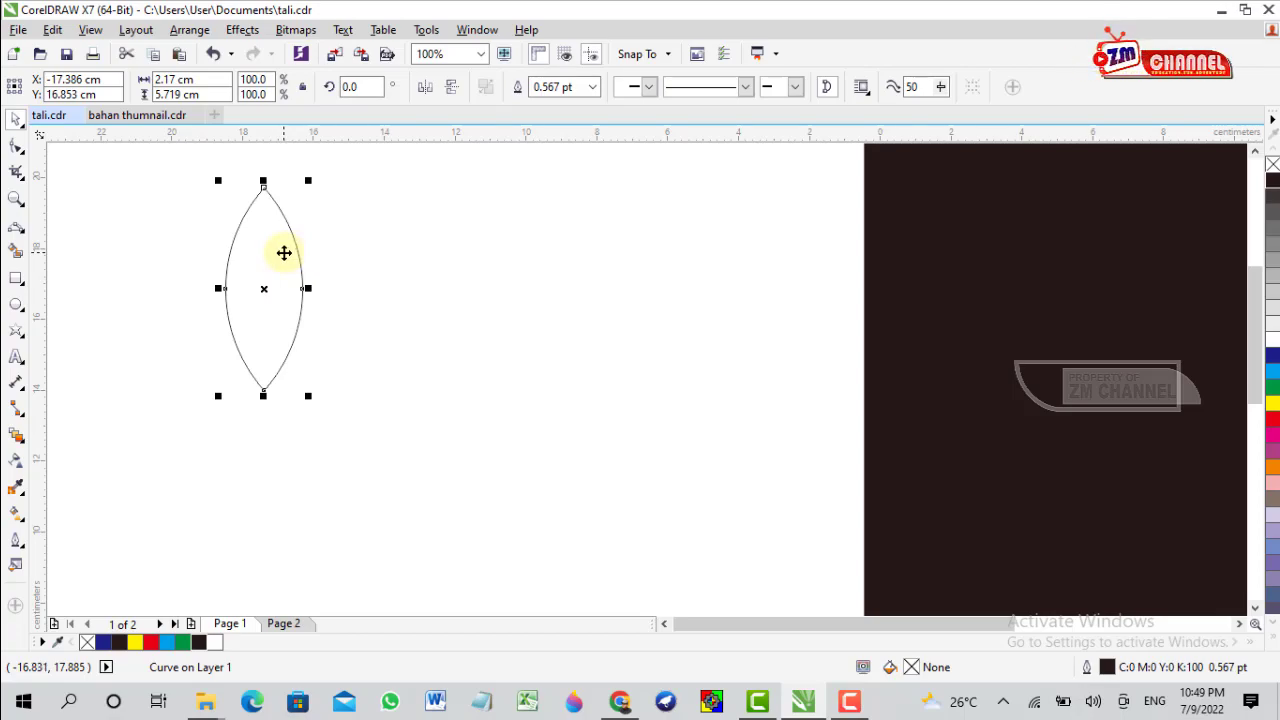
drag(279, 229, 470, 249)
drag(498, 201, 476, 260)
click(426, 323)
click(446, 317)
click(463, 323)
Rotate the leaf shape by 40 degrees.
click(419, 320)
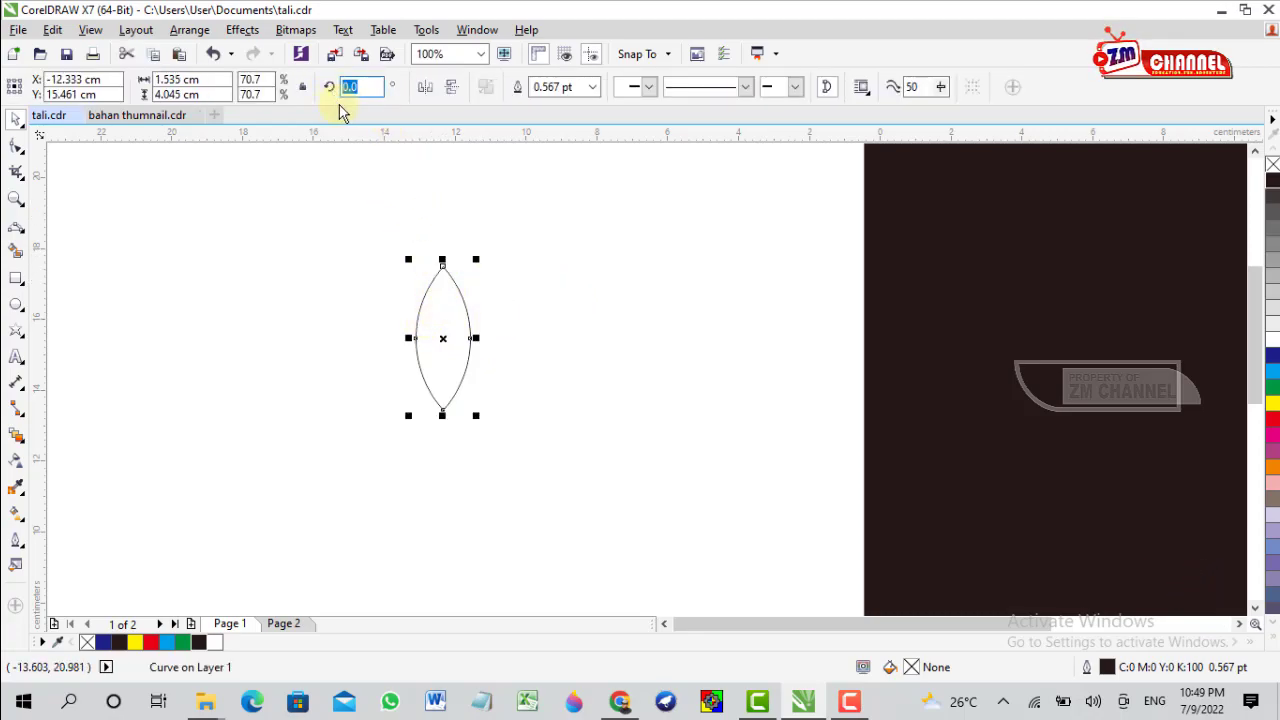
text(40)
key(Return)
click(526, 351)
click(460, 368)
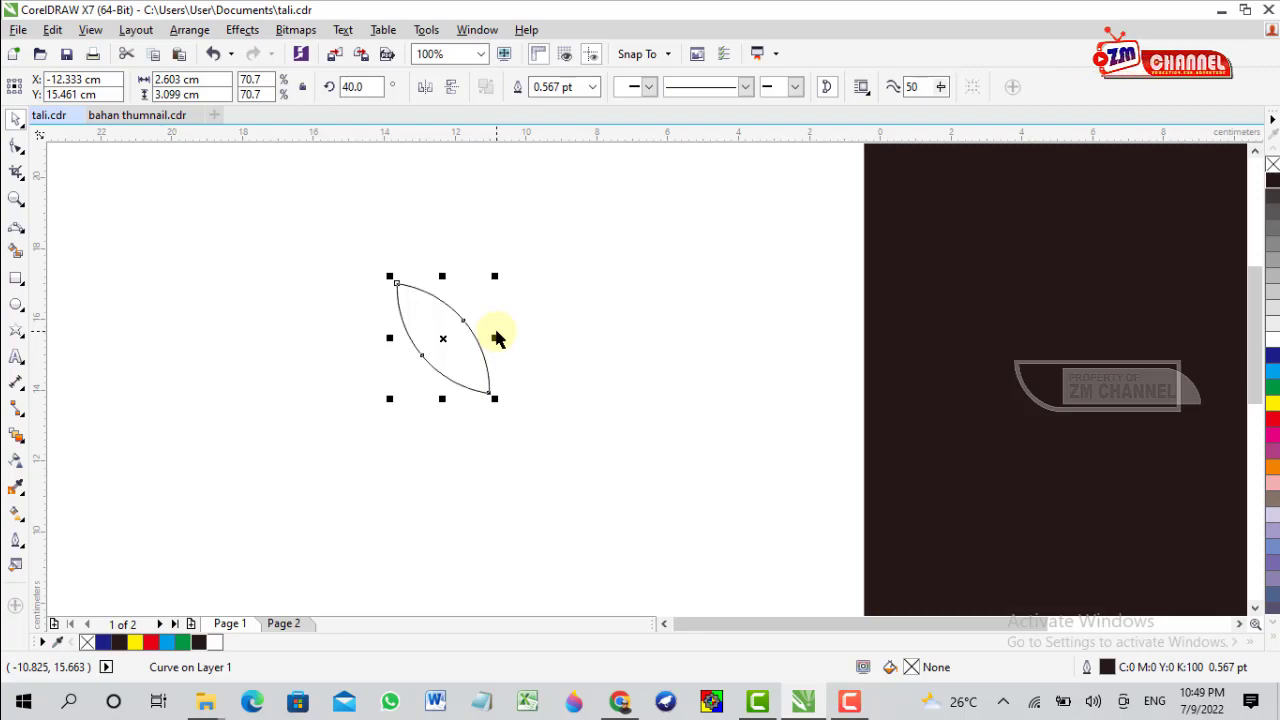
Make a horizontally mirrored copy of the leaf and place it to the right so the lower tips meet.
click(426, 88)
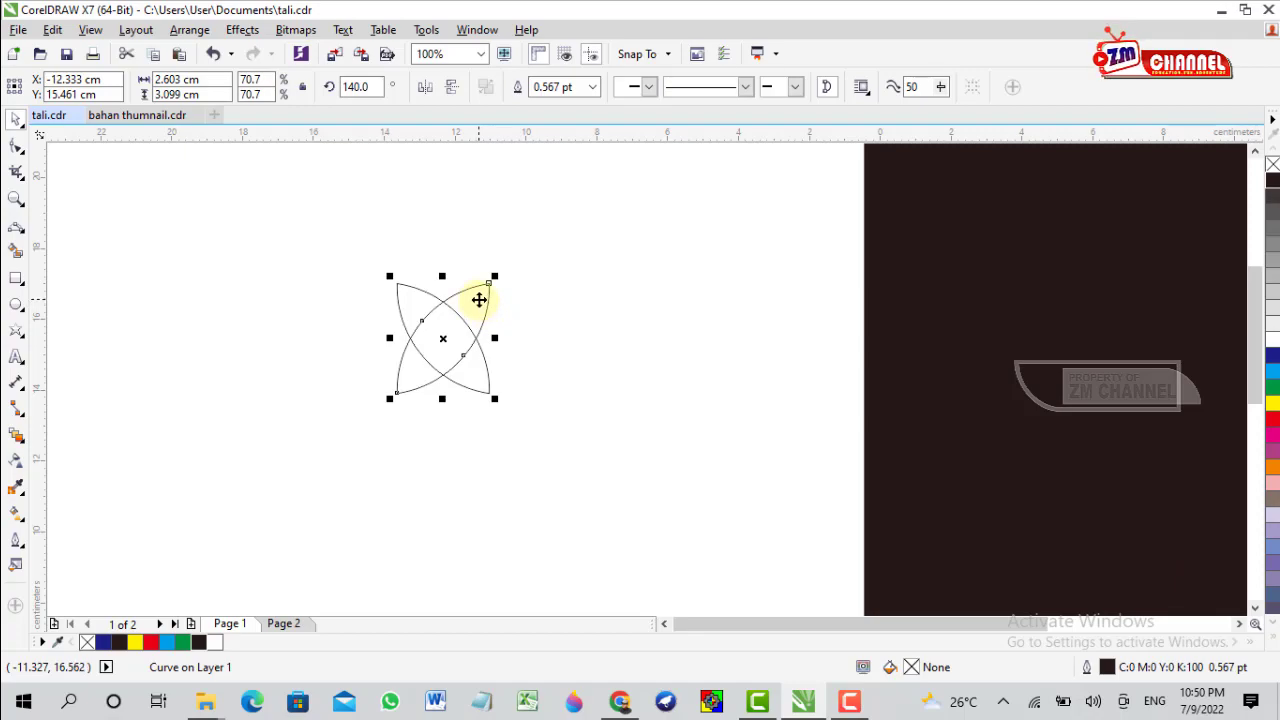
drag(479, 300, 569, 297)
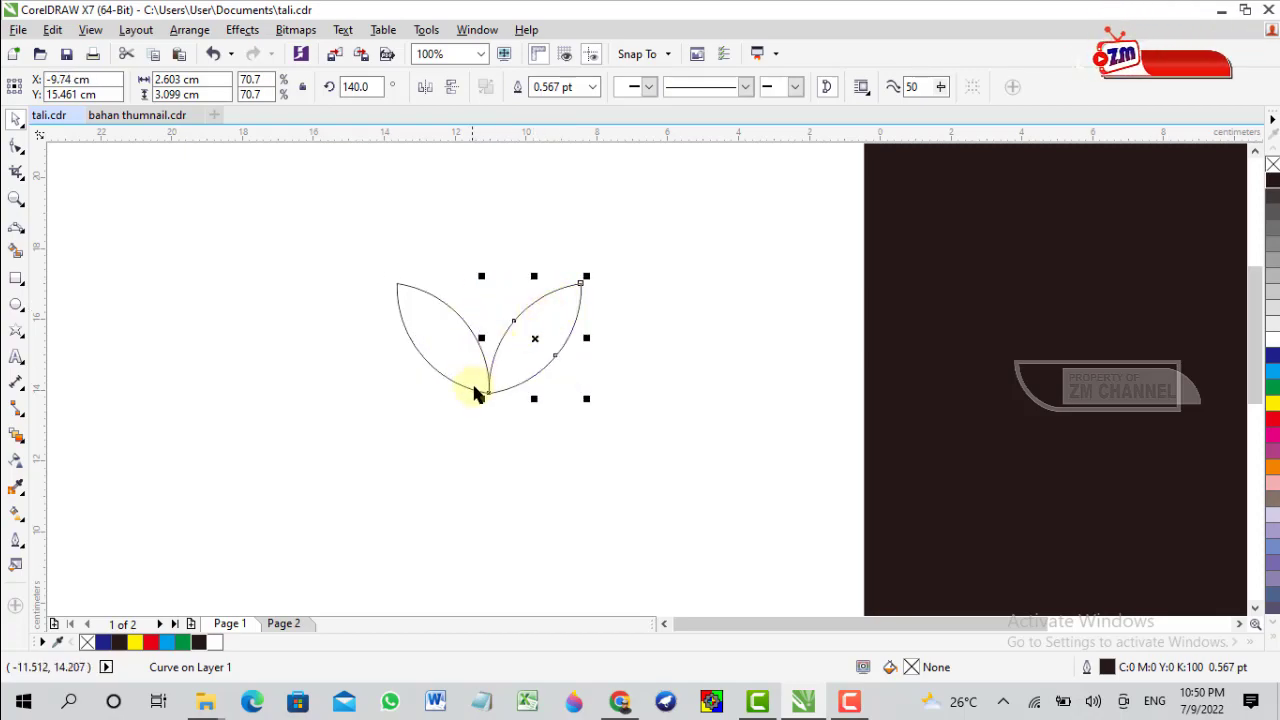
scroll(474, 386, up, 3)
drag(557, 357, 558, 357)
scroll(558, 357, down, 3)
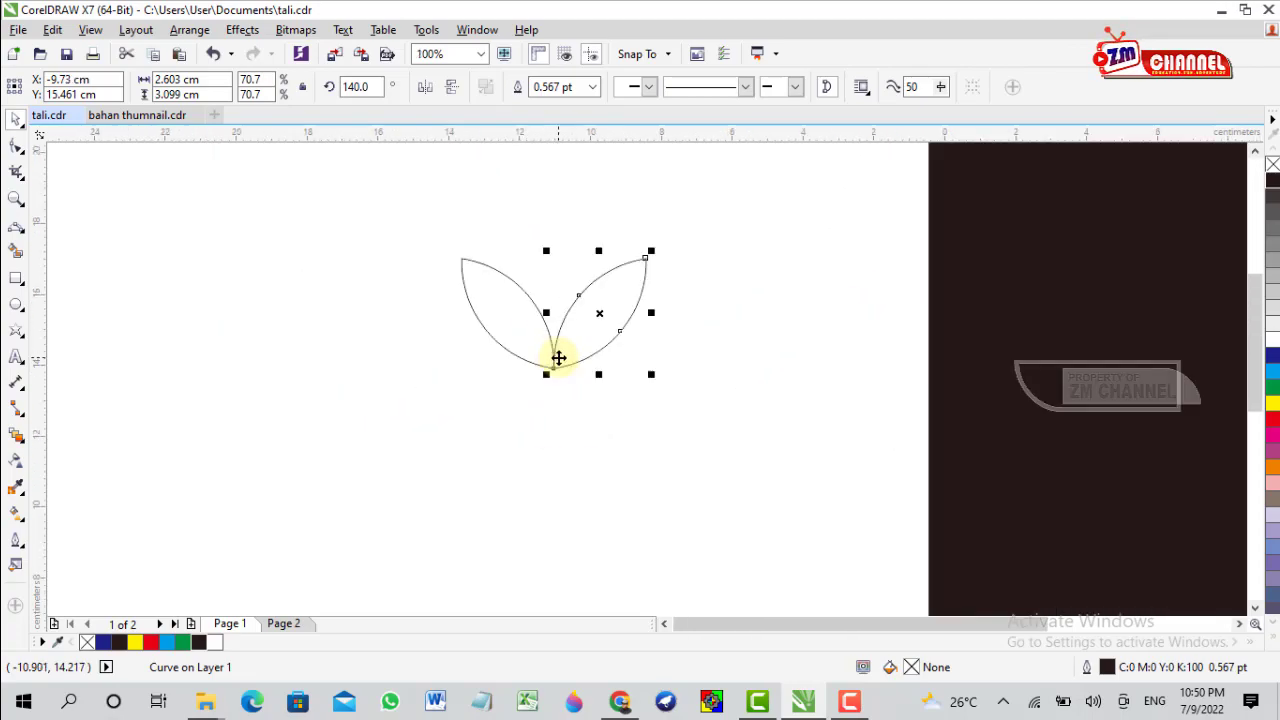
scroll(538, 286, up, 1)
scroll(538, 300, down, 1)
Combine the two mirrored leaves into a single curve and select it.
drag(303, 206, 751, 532)
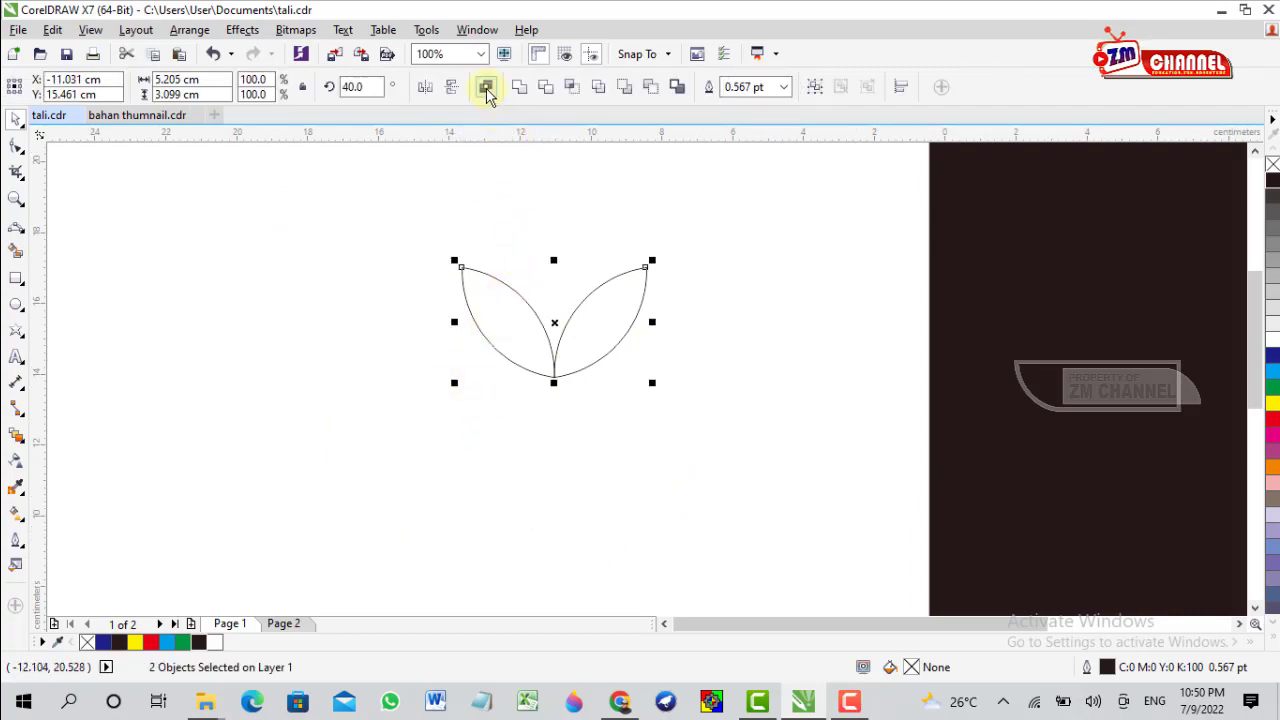
drag(280, 214, 766, 486)
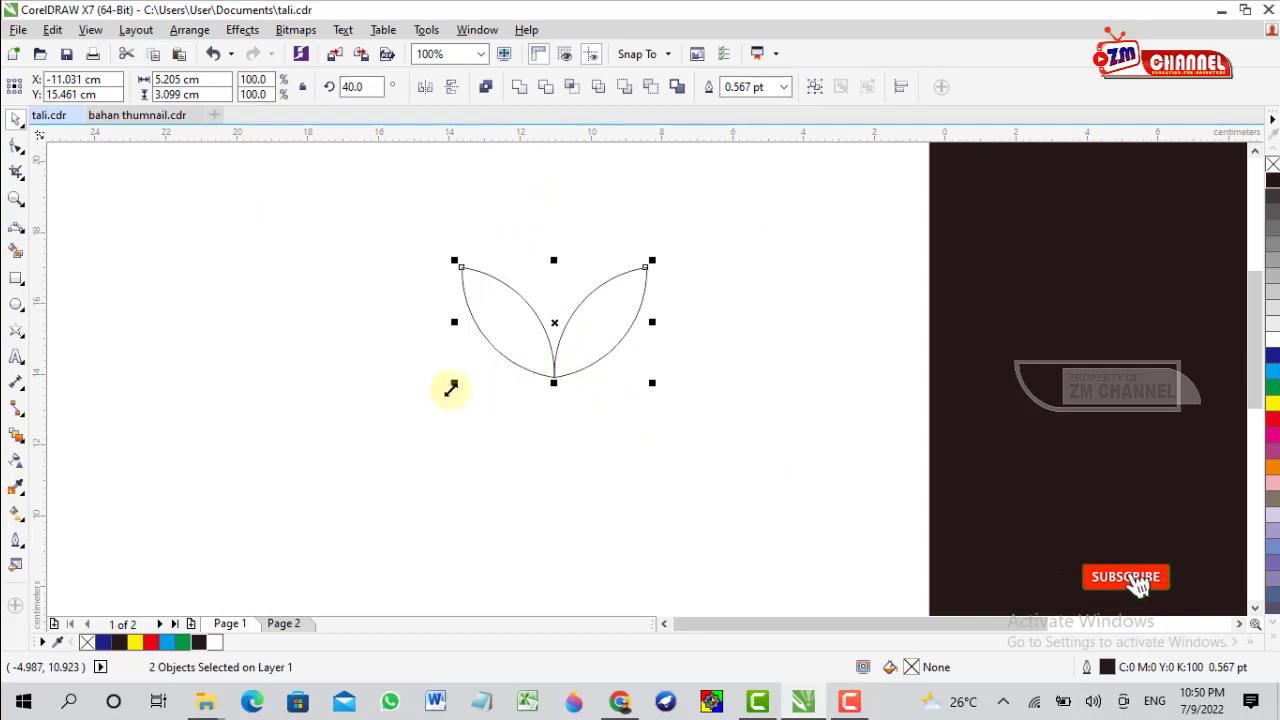
click(497, 332)
click(497, 332)
click(626, 334)
click(354, 343)
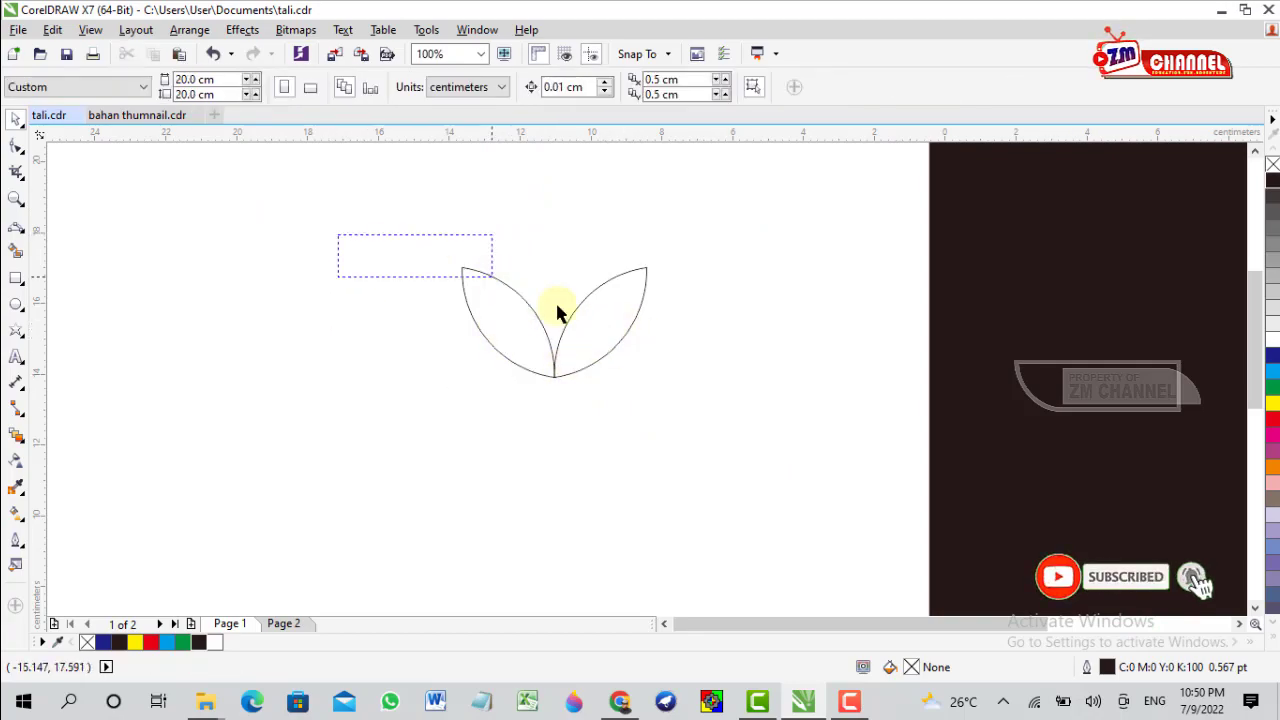
key(ctrl+a)
click(463, 360)
click(466, 278)
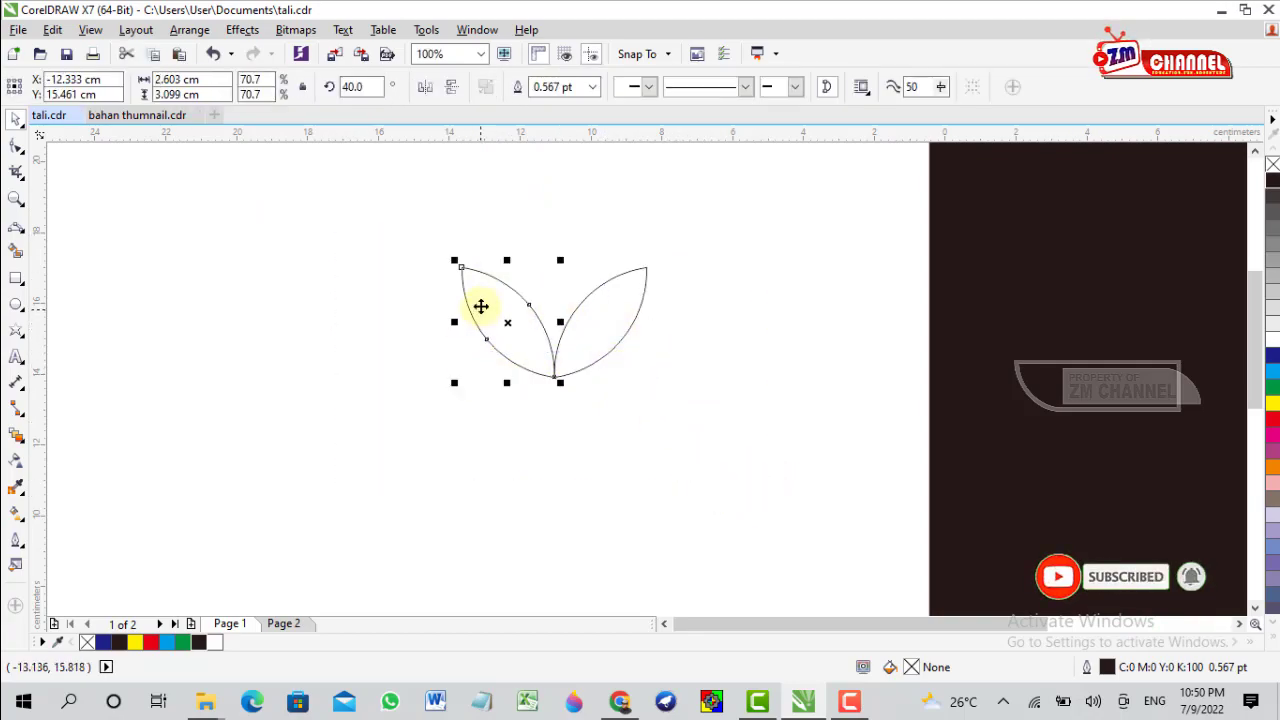
key(ctrl+a)
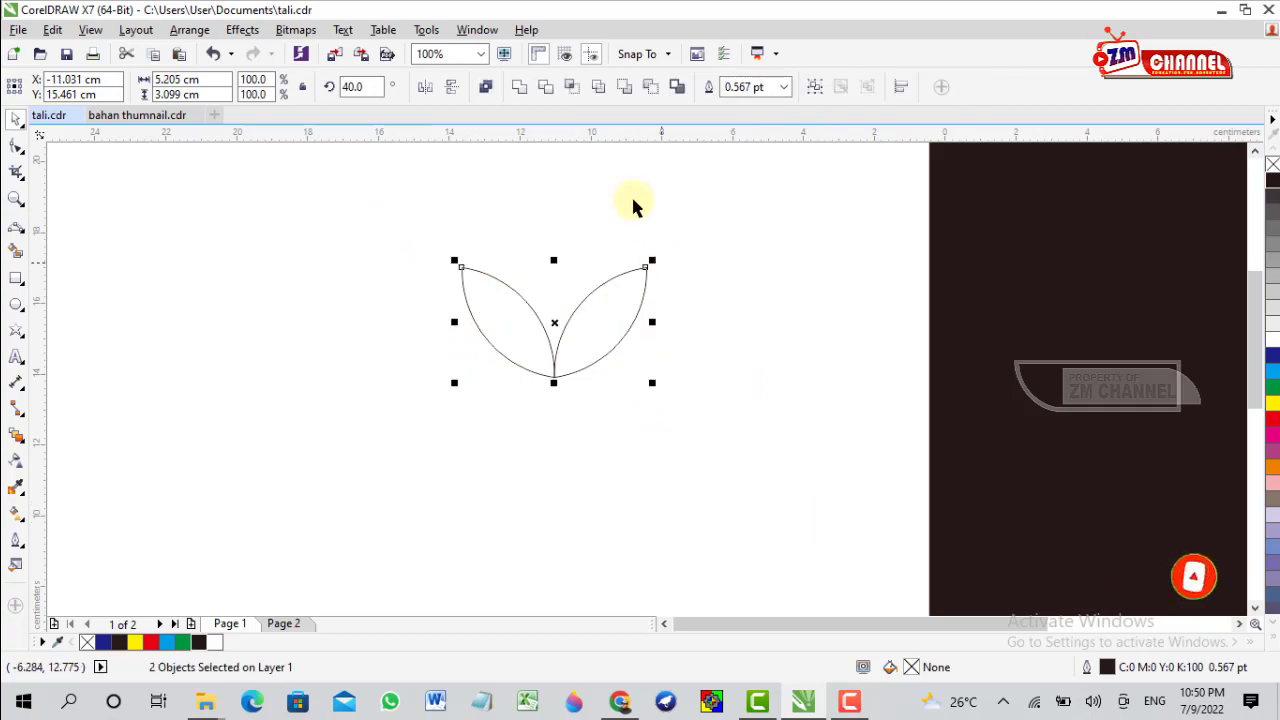
click(488, 88)
click(535, 335)
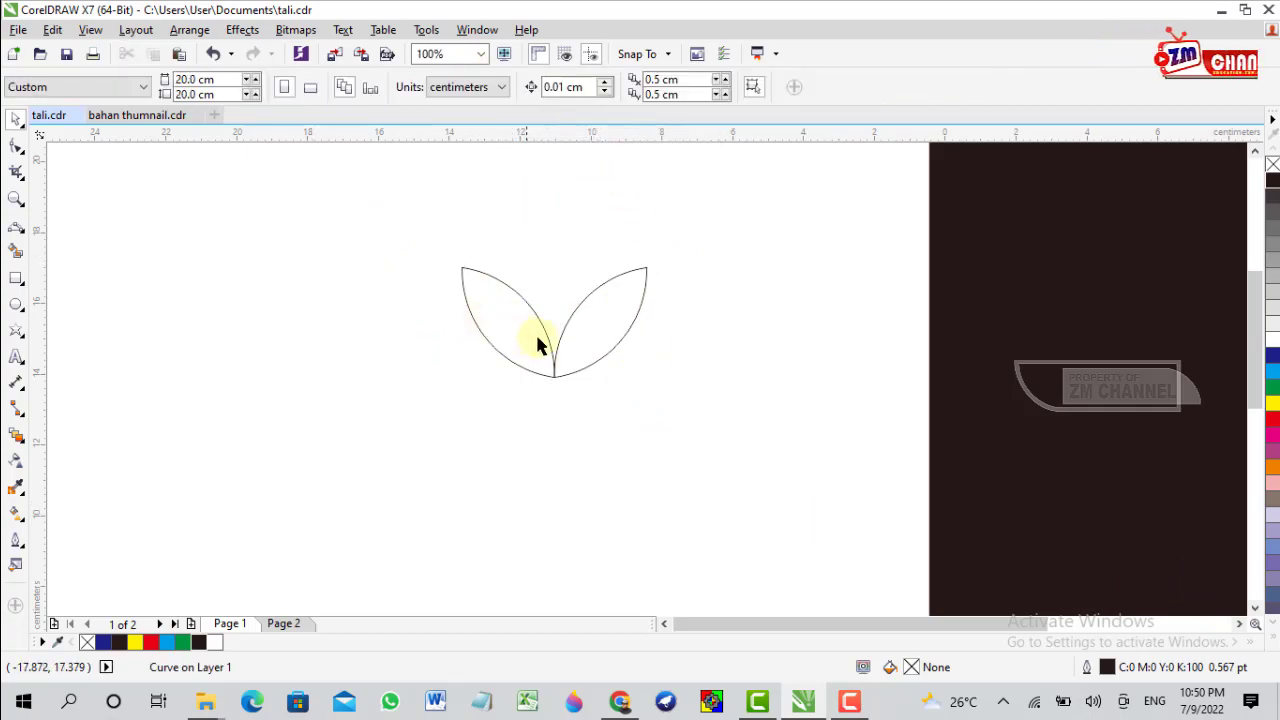
click(497, 320)
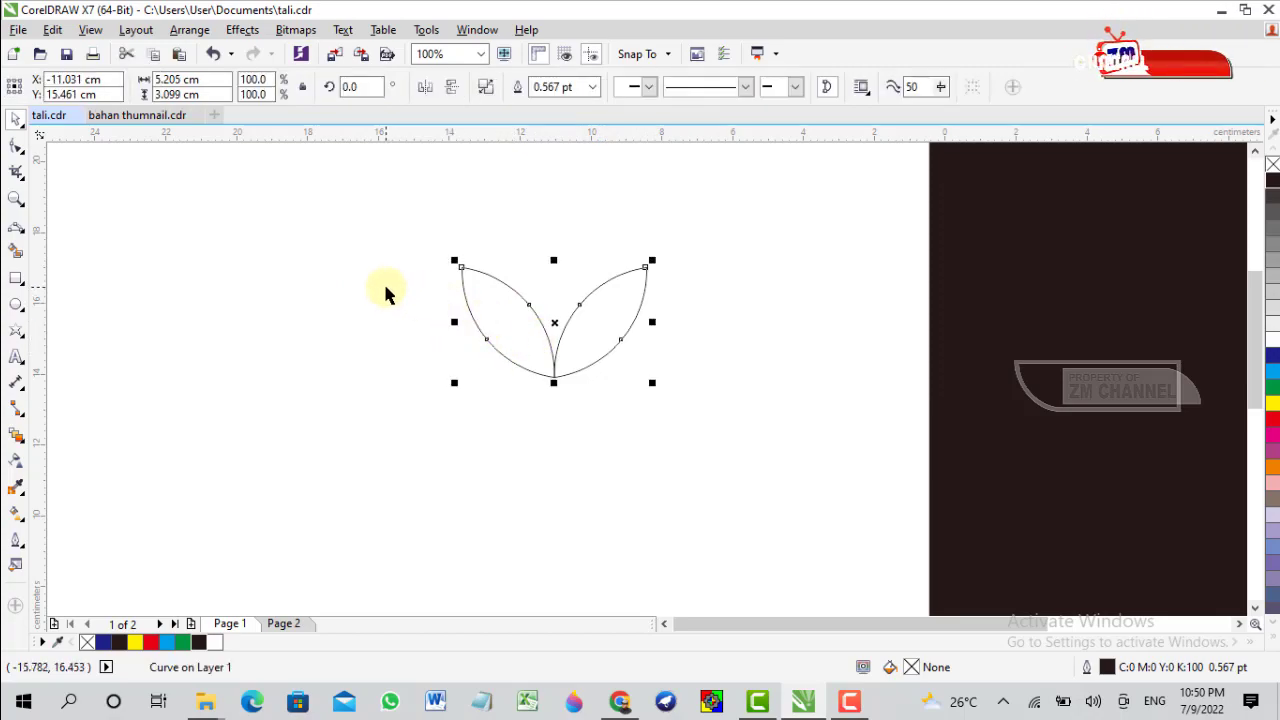
Move the combined leaf pair onto the black square and fill it with yellow.
click(434, 300)
click(491, 303)
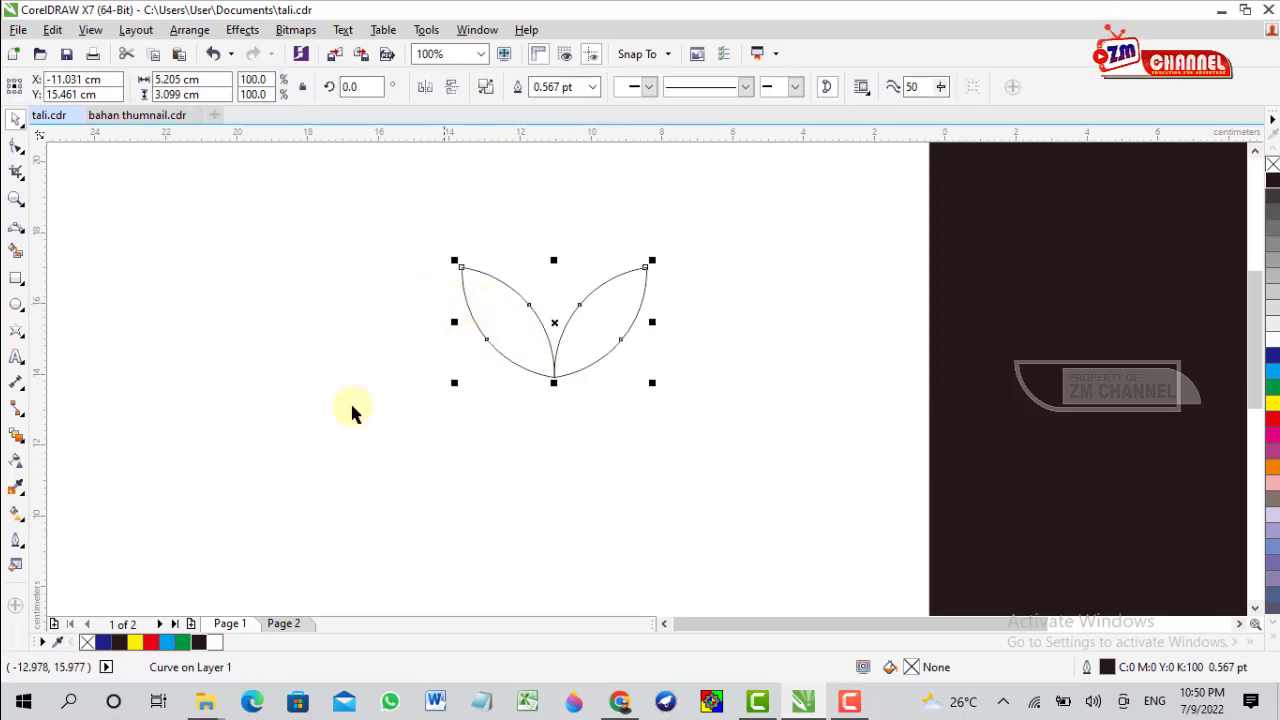
drag(540, 326, 1076, 332)
scroll(662, 311, up, 1)
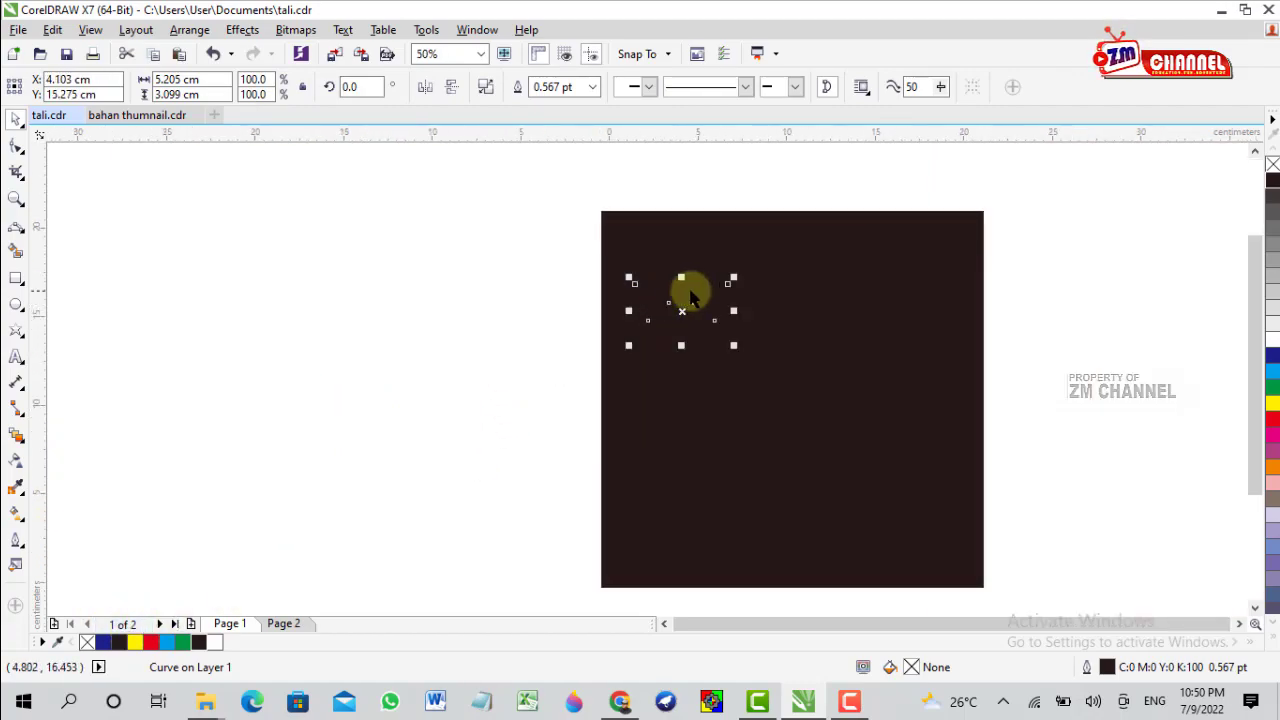
scroll(690, 297, up, 1)
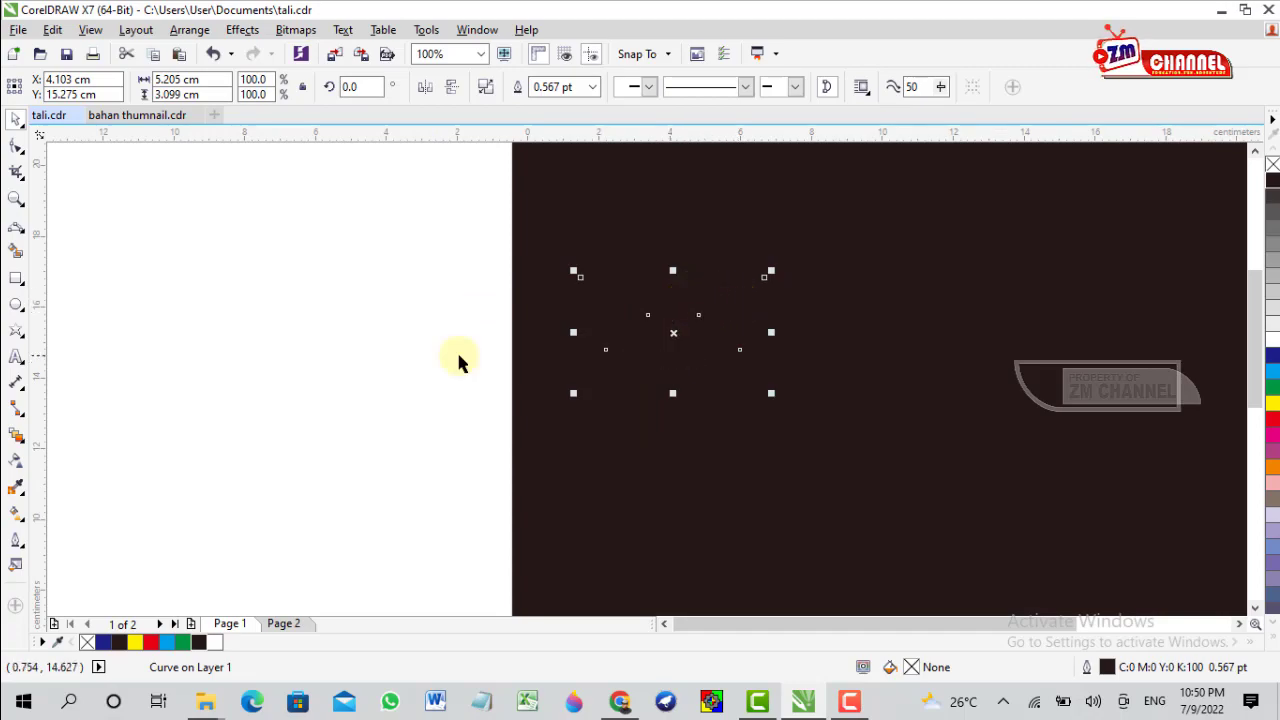
click(134, 644)
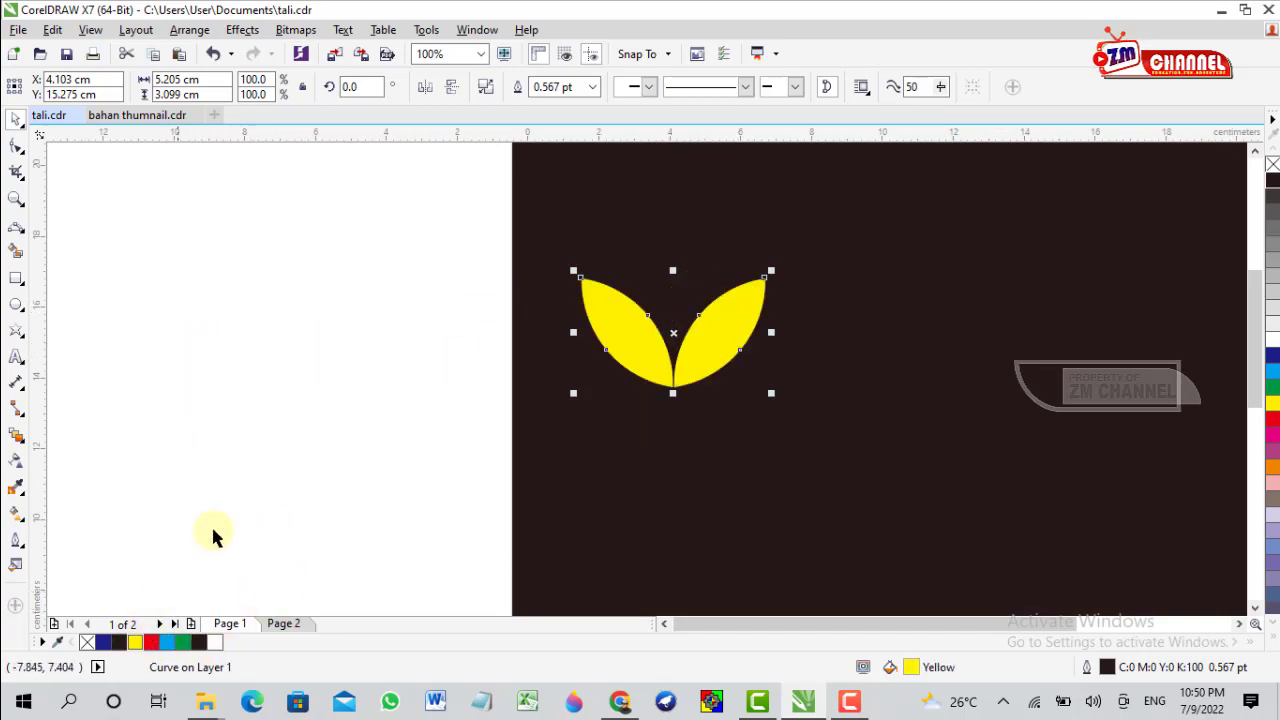
Apply a linear fountain fill to the leaf pair, running vertically from yellow at the base to white above the tips.
click(15, 518)
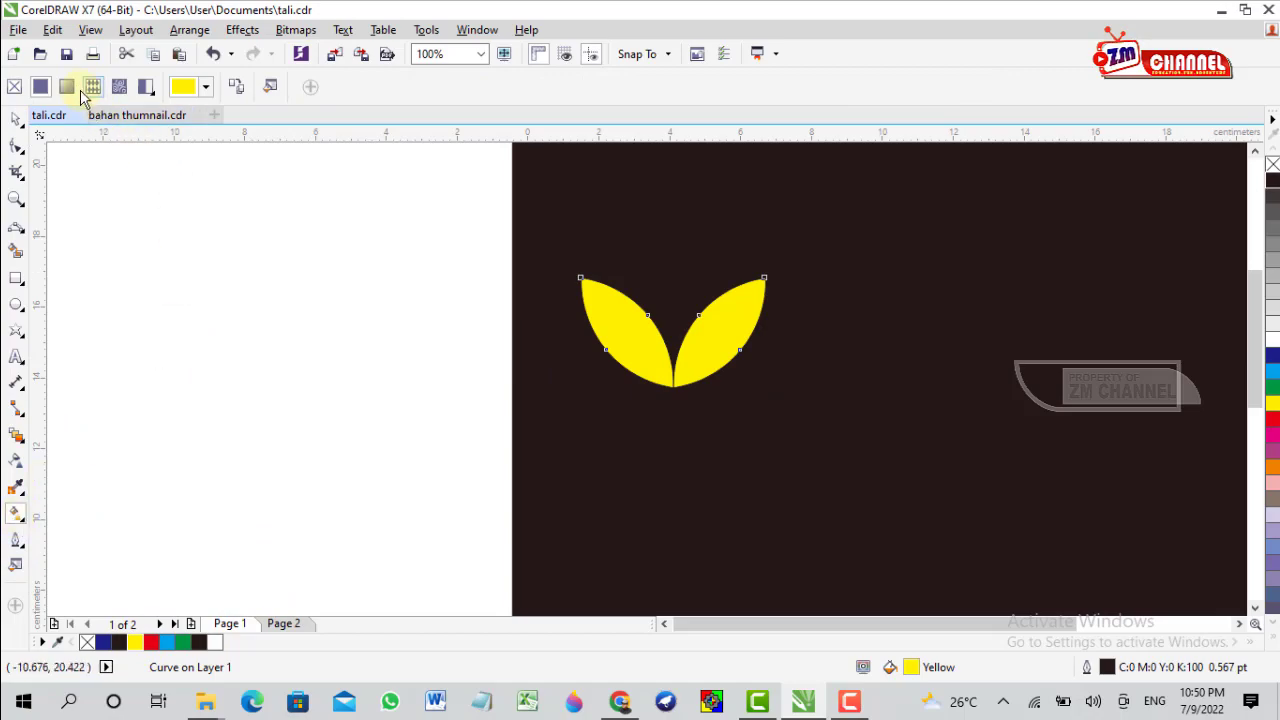
click(66, 86)
click(628, 317)
drag(580, 332, 651, 383)
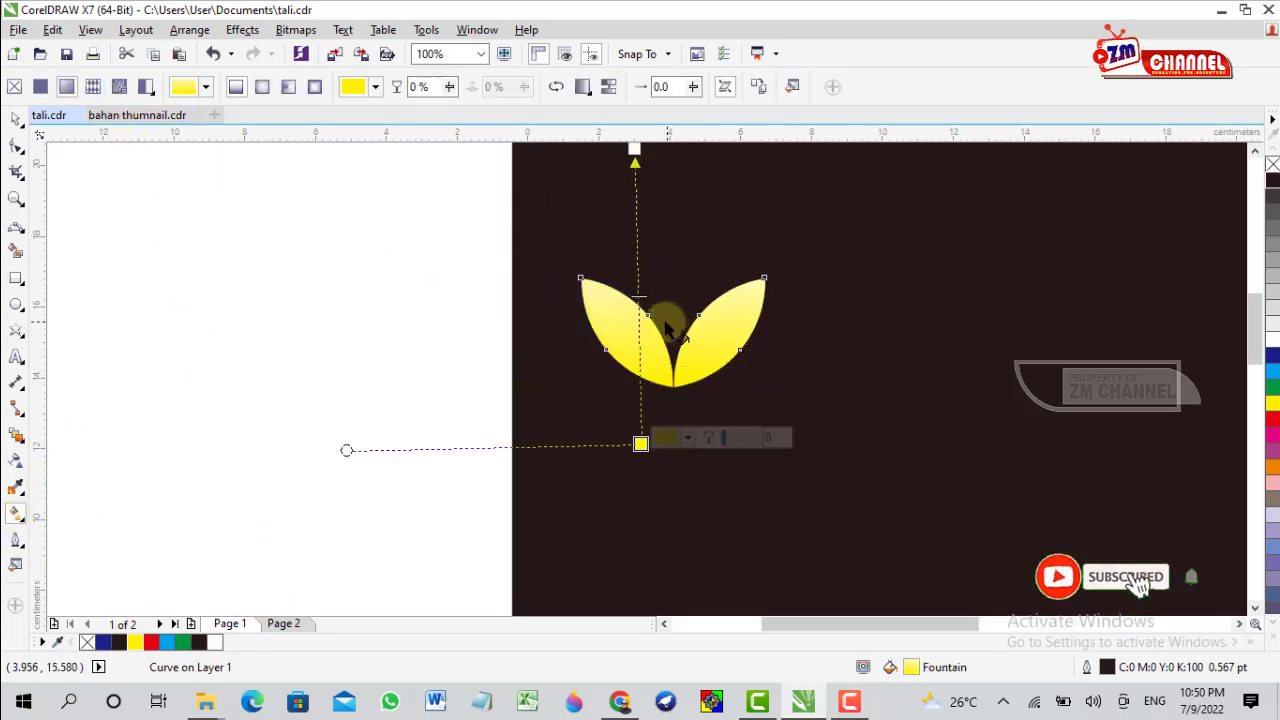
Change the upper end colour of the leaf pair's fountain fill from white to orange.
scroll(640, 318, up, 1)
scroll(646, 200, down, 1)
scroll(634, 203, up, 1)
click(636, 205)
click(680, 196)
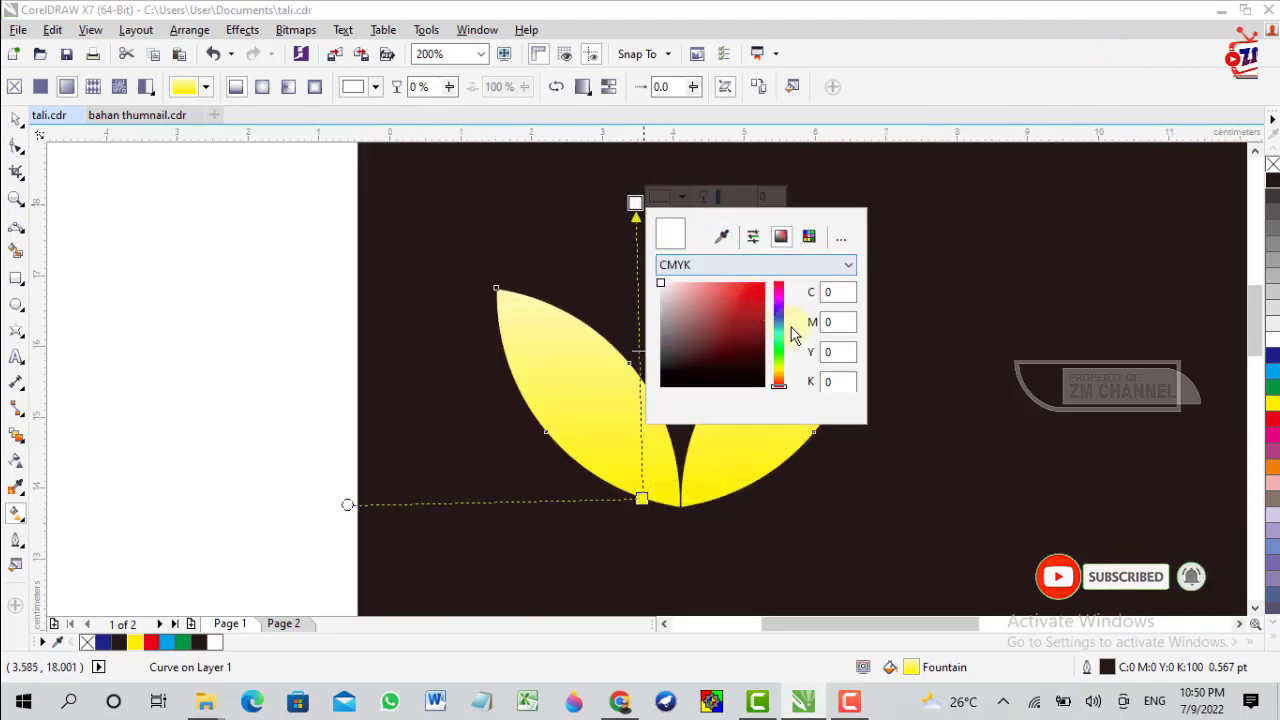
drag(785, 375, 777, 380)
click(746, 289)
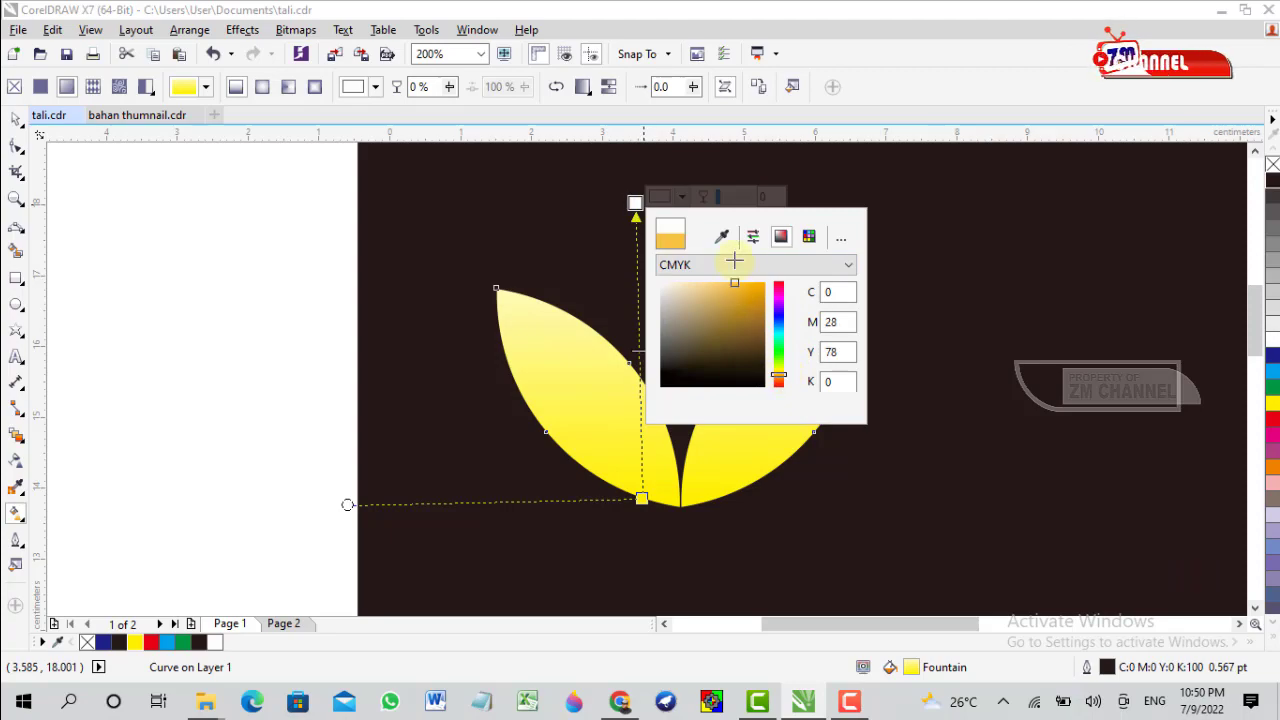
drag(746, 289, 746, 283)
click(634, 320)
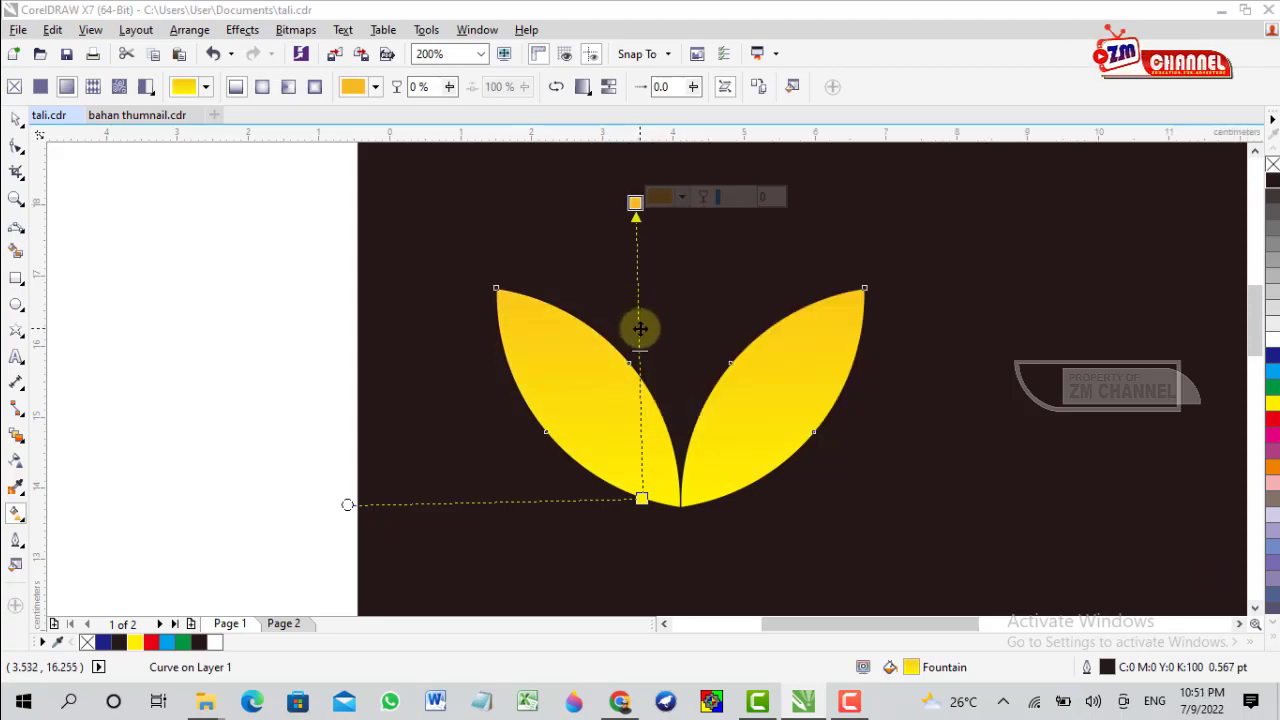
Add a colour node at 58% along the leaf gradient and make it light yellow.
double_click(637, 323)
click(684, 320)
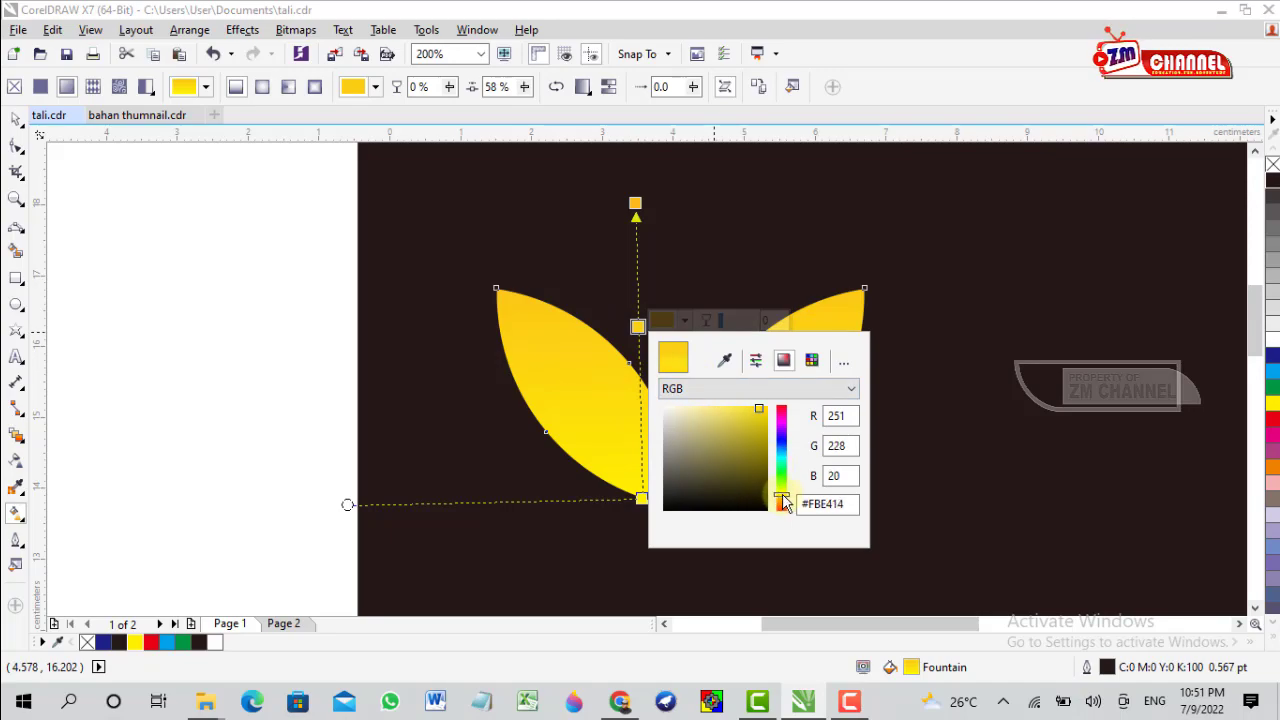
mouse_move(734, 424)
mouse_down()
mouse_move(745, 409)
mouse_move(720, 411)
mouse_up()
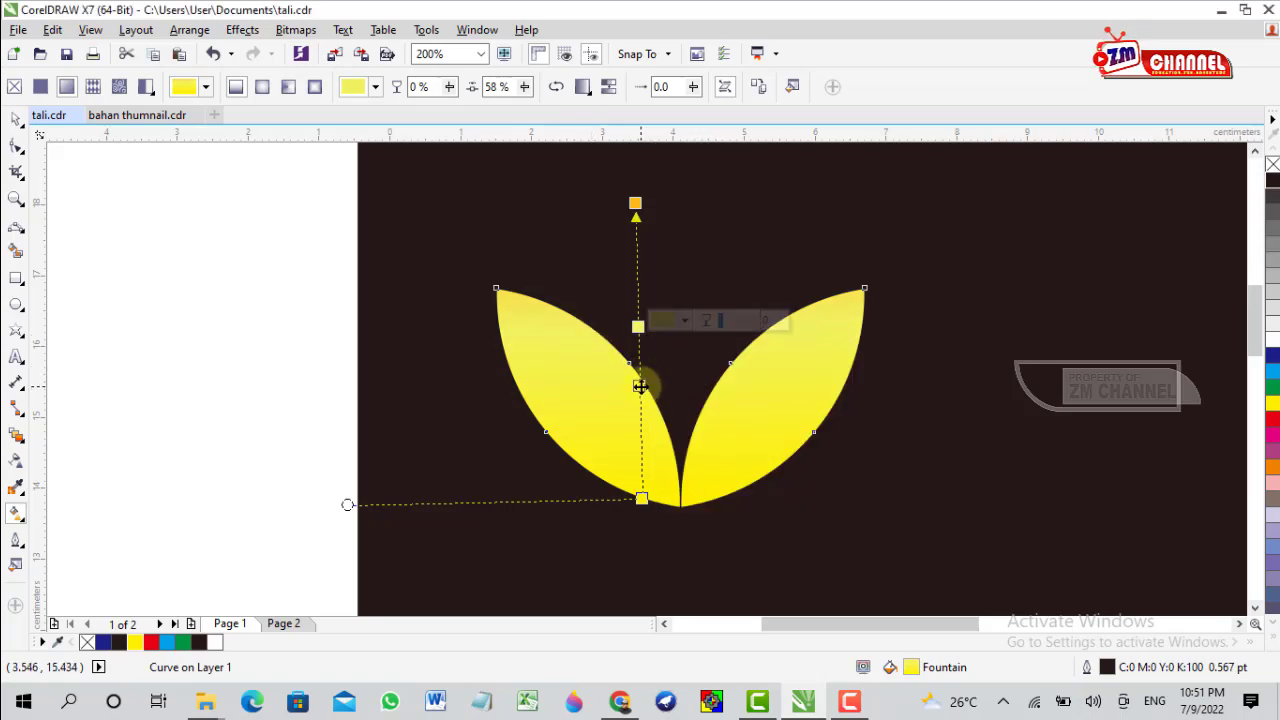
Add another colour node at 38% along the leaf gradient, set it to dark yellow #B3B132, and deselect the leaves.
double_click(640, 384)
click(685, 385)
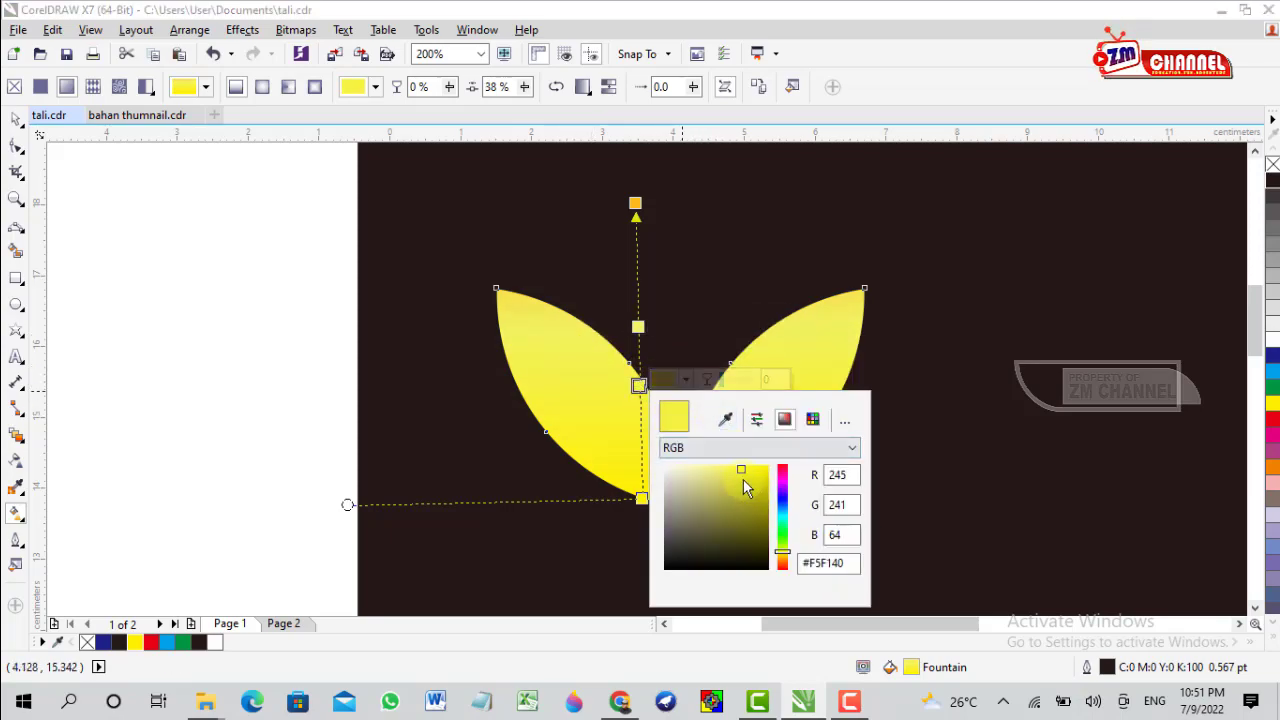
click(741, 479)
drag(729, 476, 738, 500)
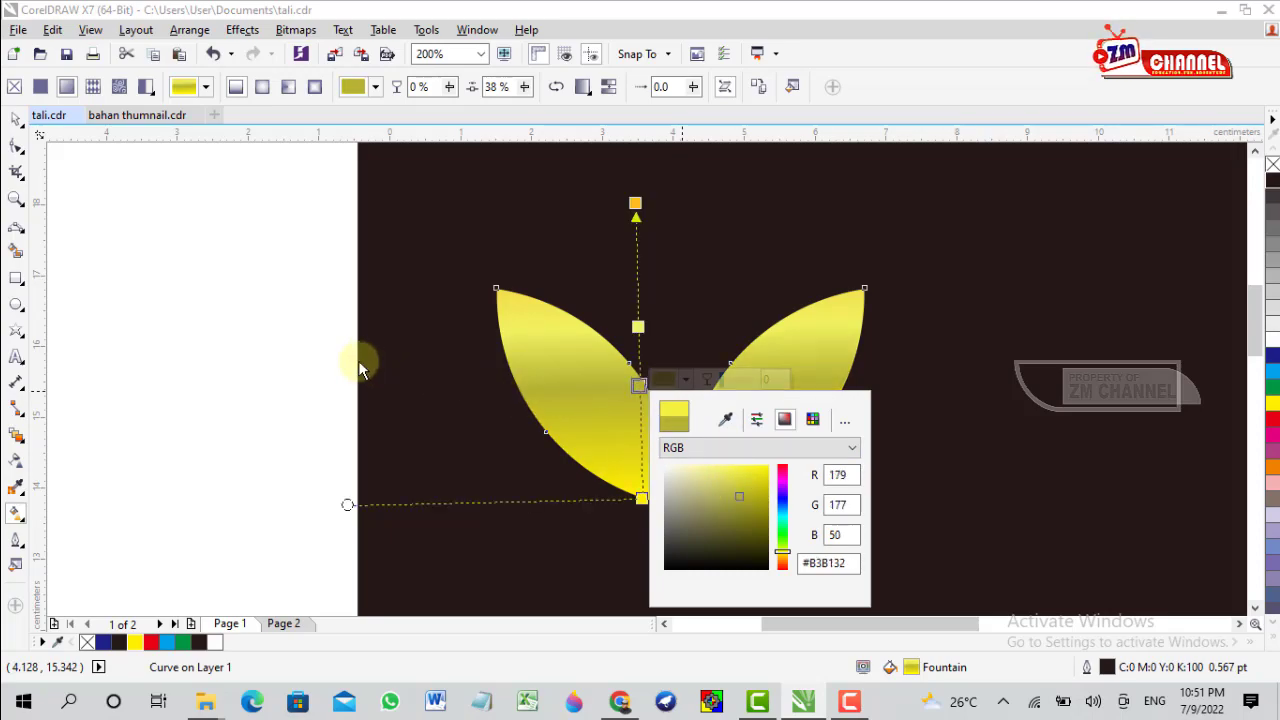
click(289, 331)
scroll(349, 320, down, 2)
key(Escape)
scroll(450, 340, down, 2)
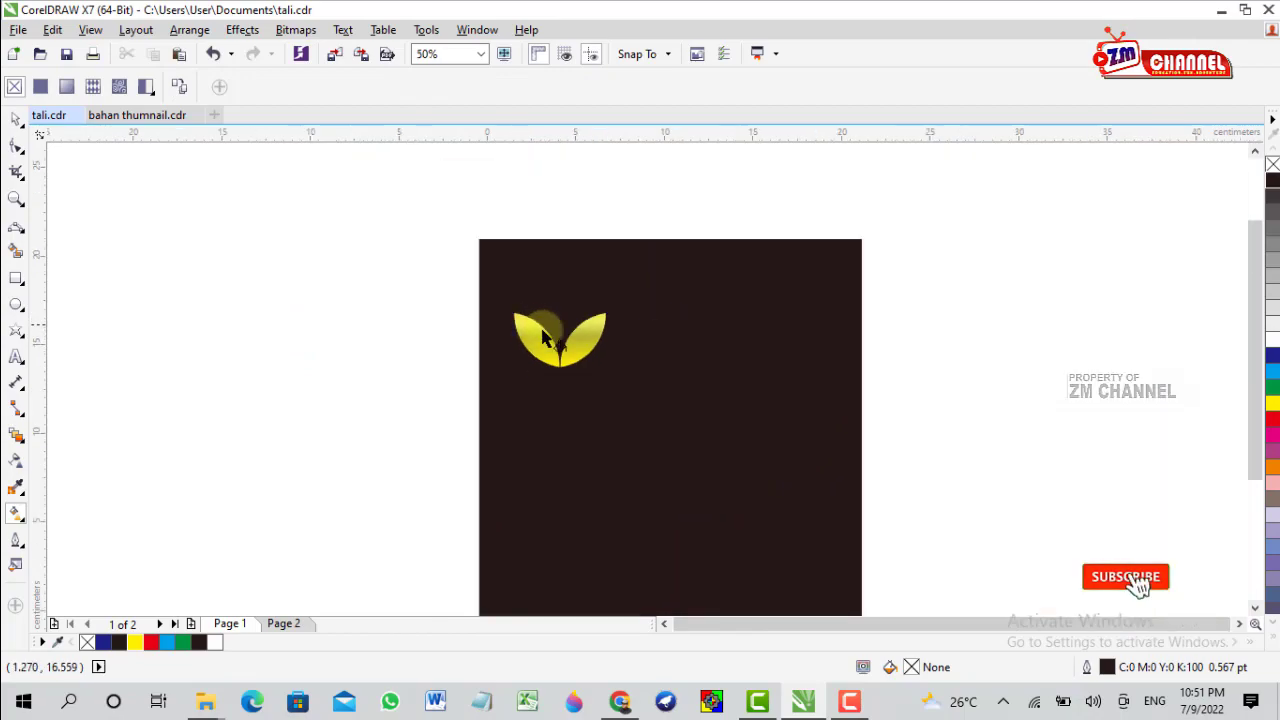
scroll(493, 313, up, 2)
scroll(493, 313, down, 2)
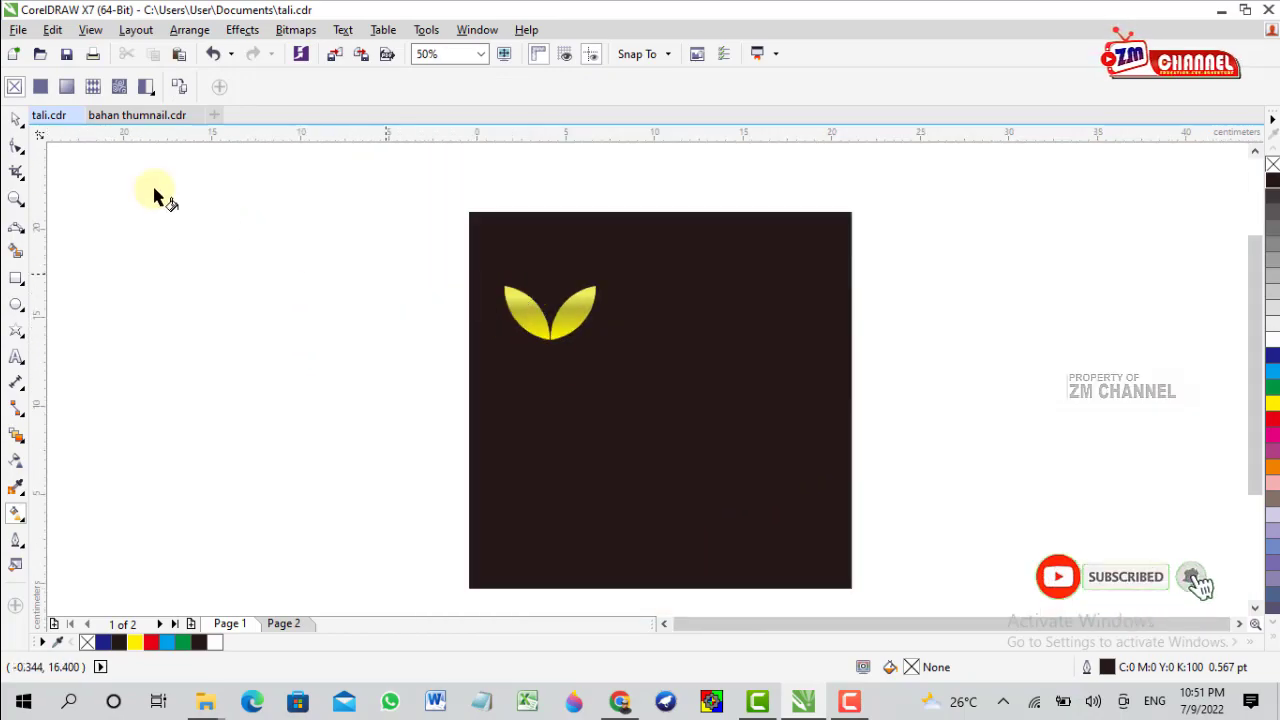
Scale the leaf pair down to about 2.8 by 1.7 cm and move it off the black square onto the white area.
click(16, 118)
scroll(503, 317, up, 2)
click(503, 313)
drag(651, 237, 365, 243)
scroll(593, 303, down, 2)
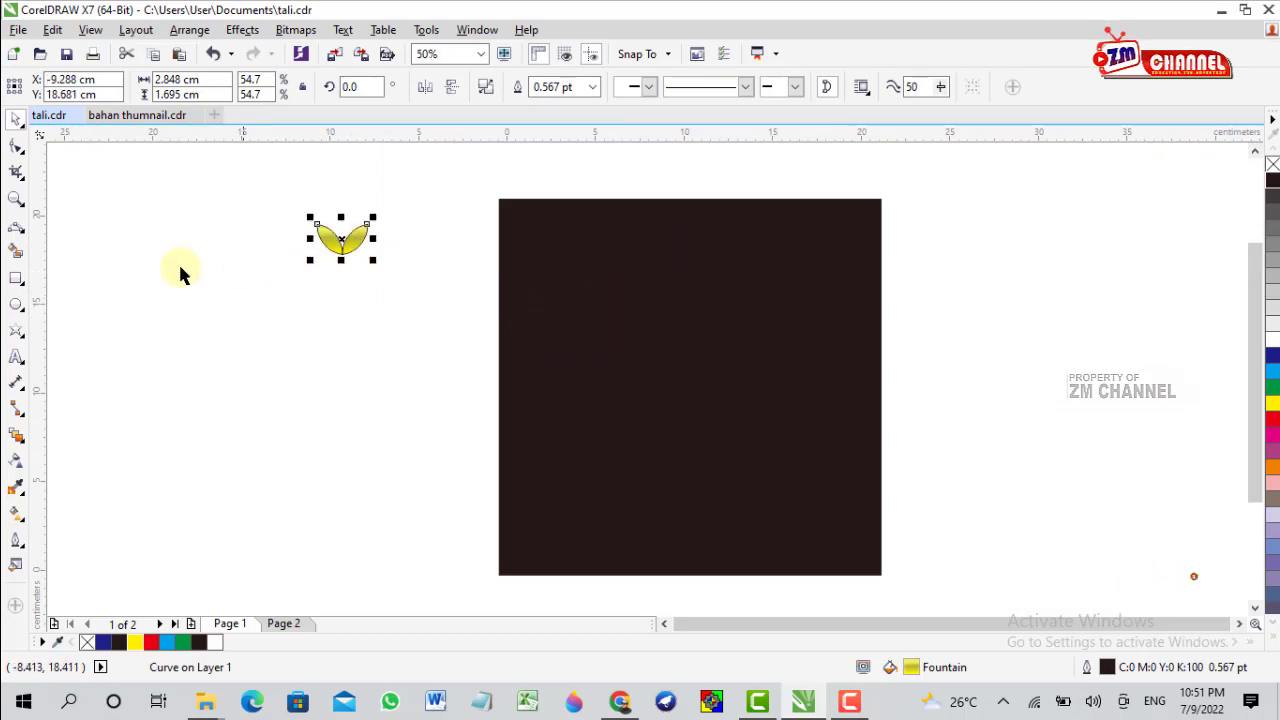
scroll(196, 247, up, 2)
click(417, 313)
click(450, 230)
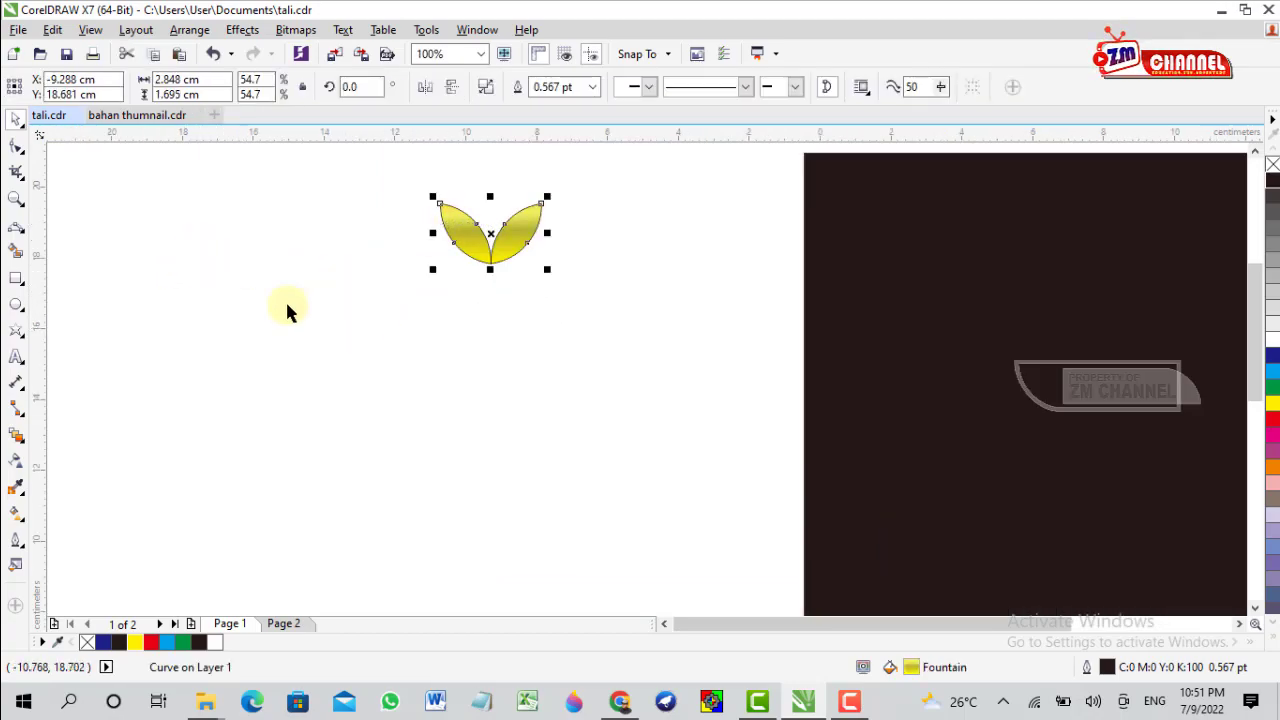
click(116, 290)
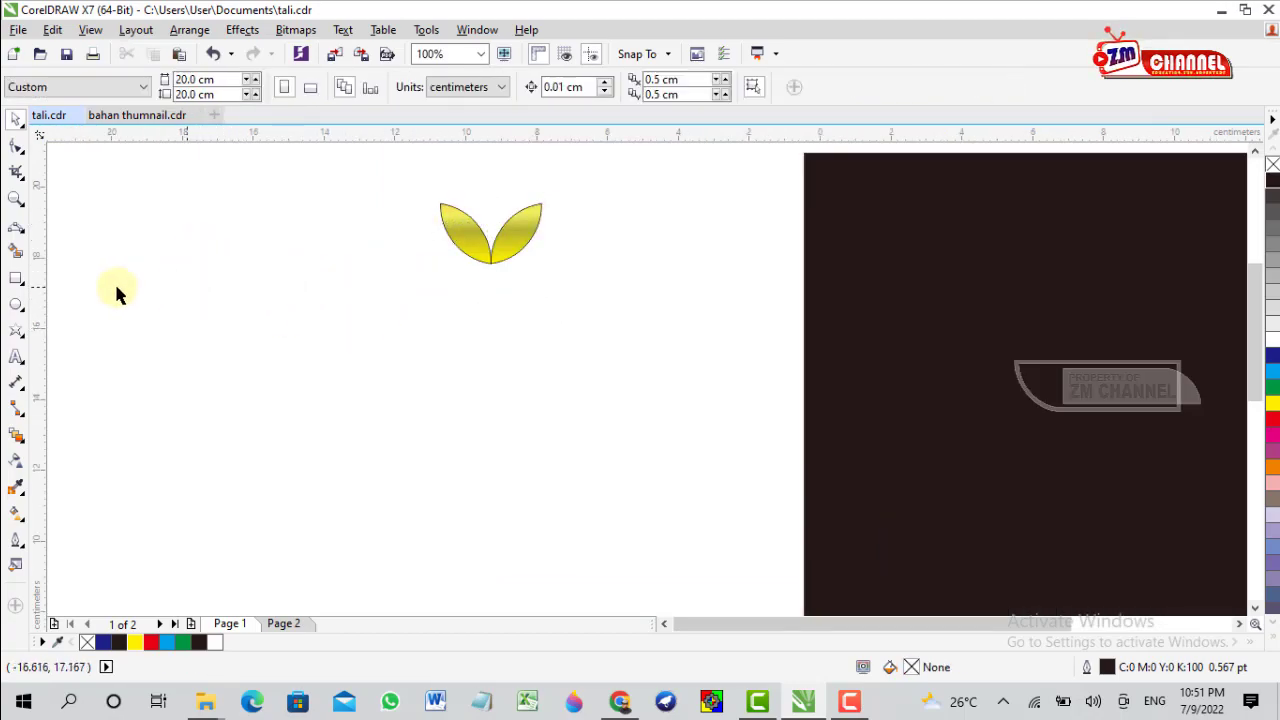
Draw a circle about 5.2 cm in diameter beside the leaf pair and convert it to an arc.
click(15, 305)
drag(216, 244, 399, 364)
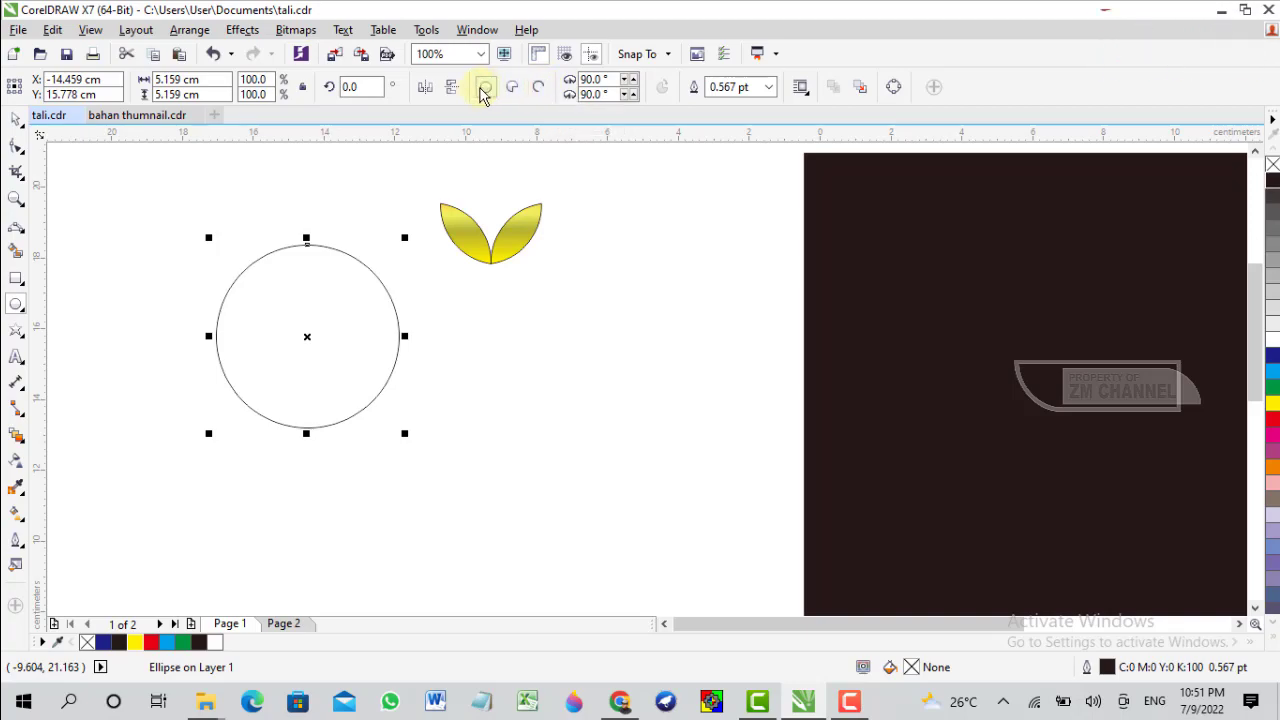
click(538, 88)
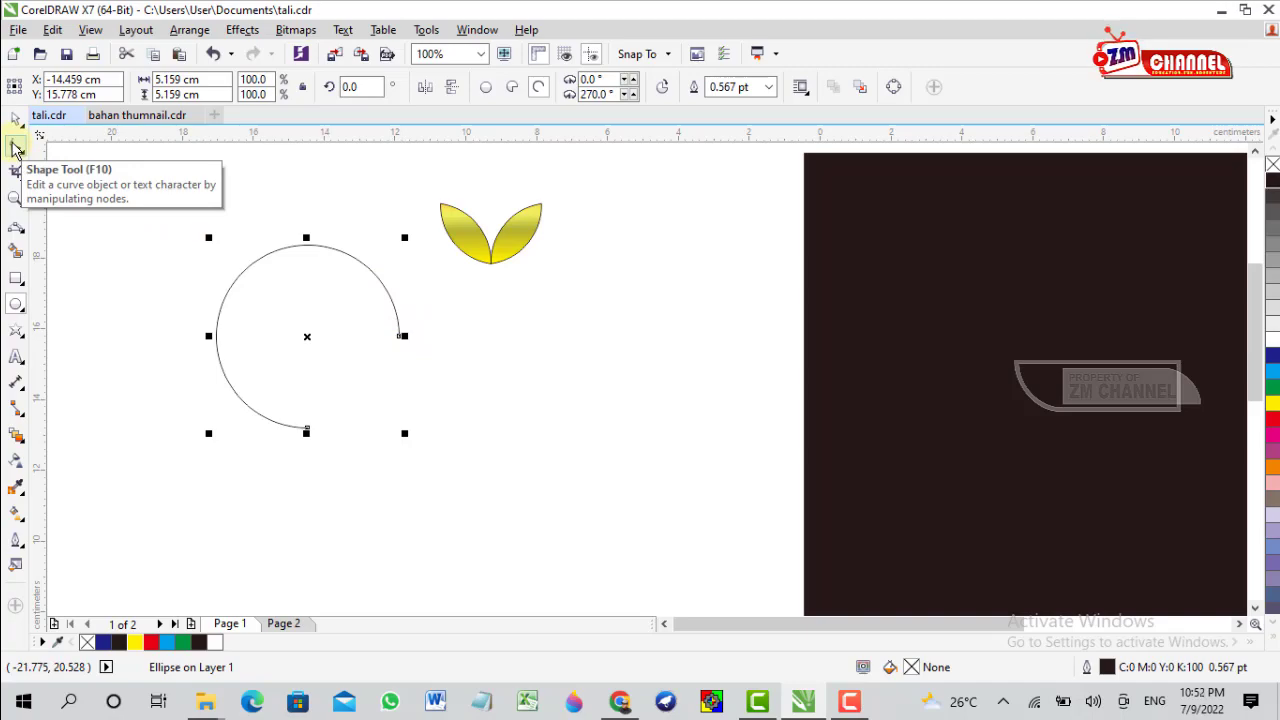
Shorten the arc with the Shape tool to run from about 110.7 to 270 degrees, keeping it an open arc.
click(15, 147)
drag(398, 340, 398, 320)
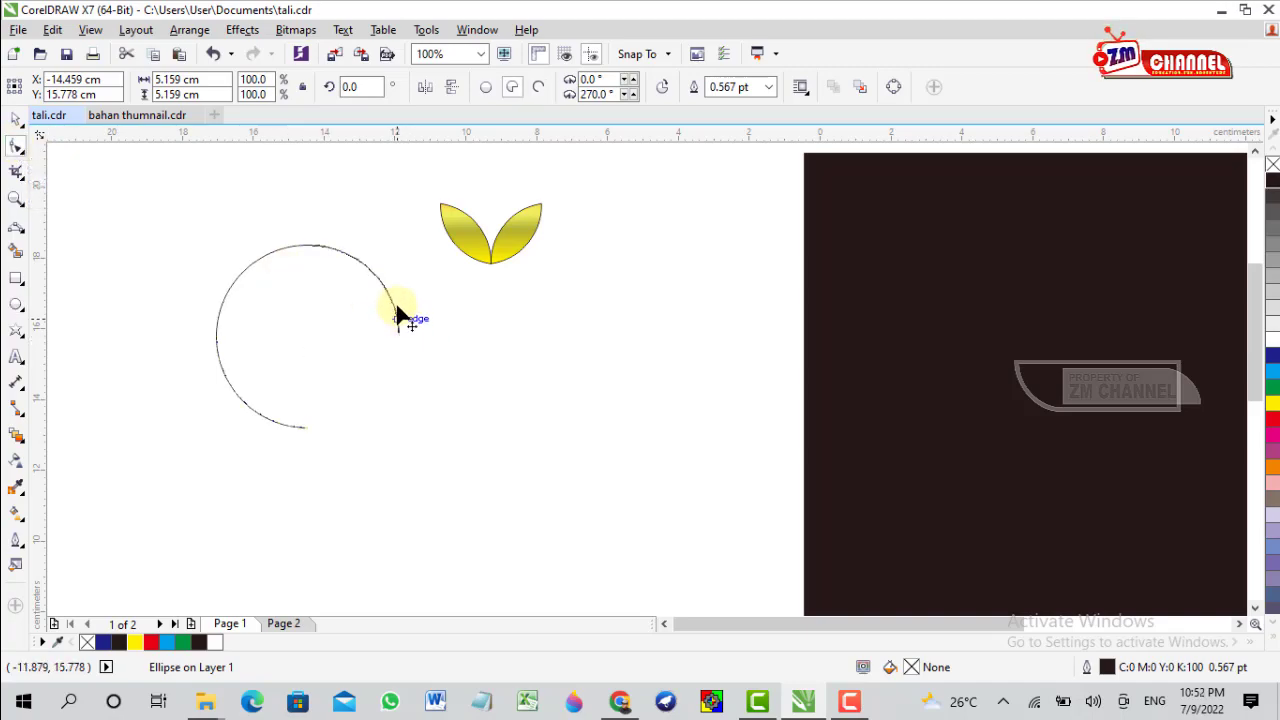
drag(357, 253, 281, 253)
click(539, 89)
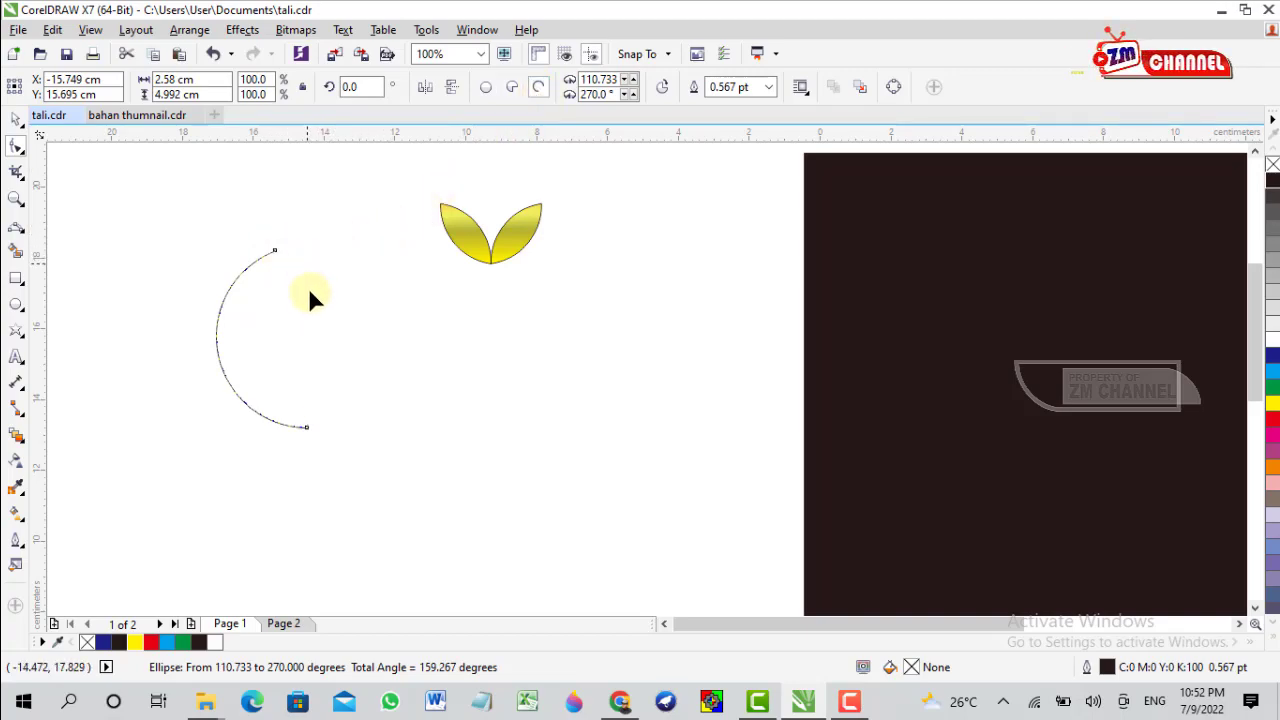
Move the open arc onto the upper-left area of the black square.
click(18, 119)
scroll(260, 286, down, 1)
scroll(246, 275, up, 1)
scroll(246, 275, down, 1)
drag(246, 264, 624, 297)
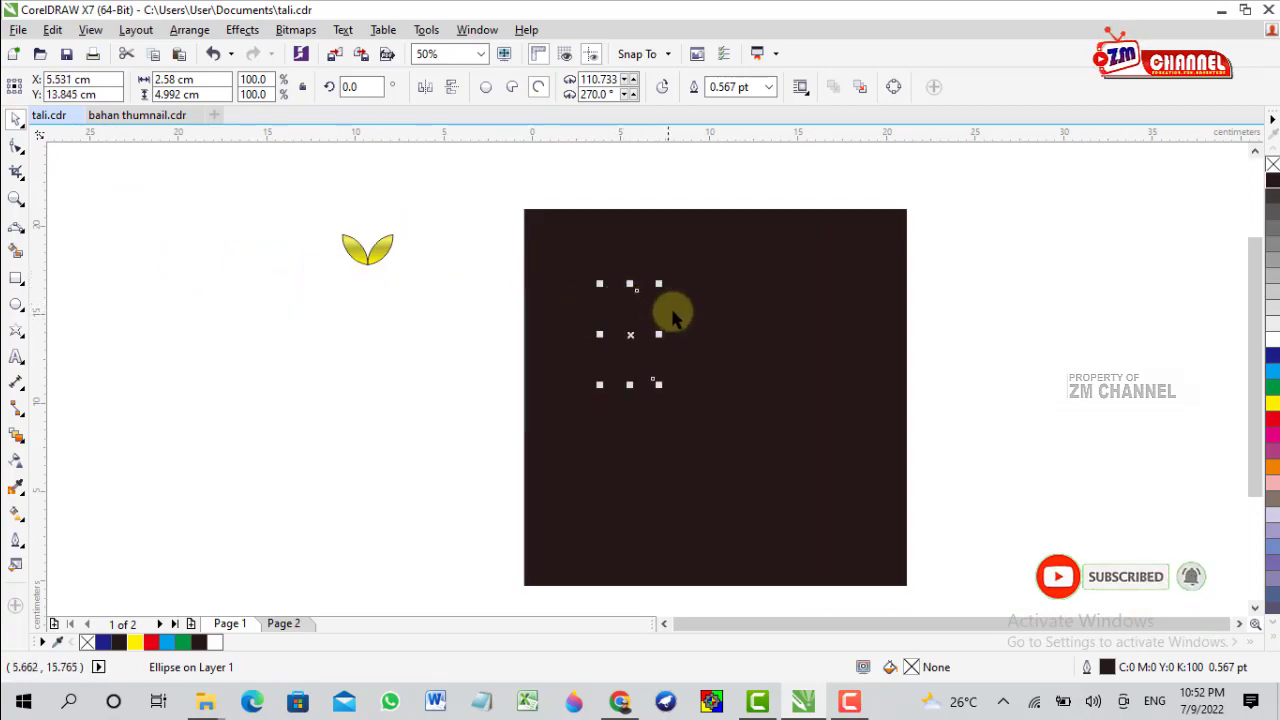
Set the arc's outline colour to white.
double_click(1107, 676)
click(549, 182)
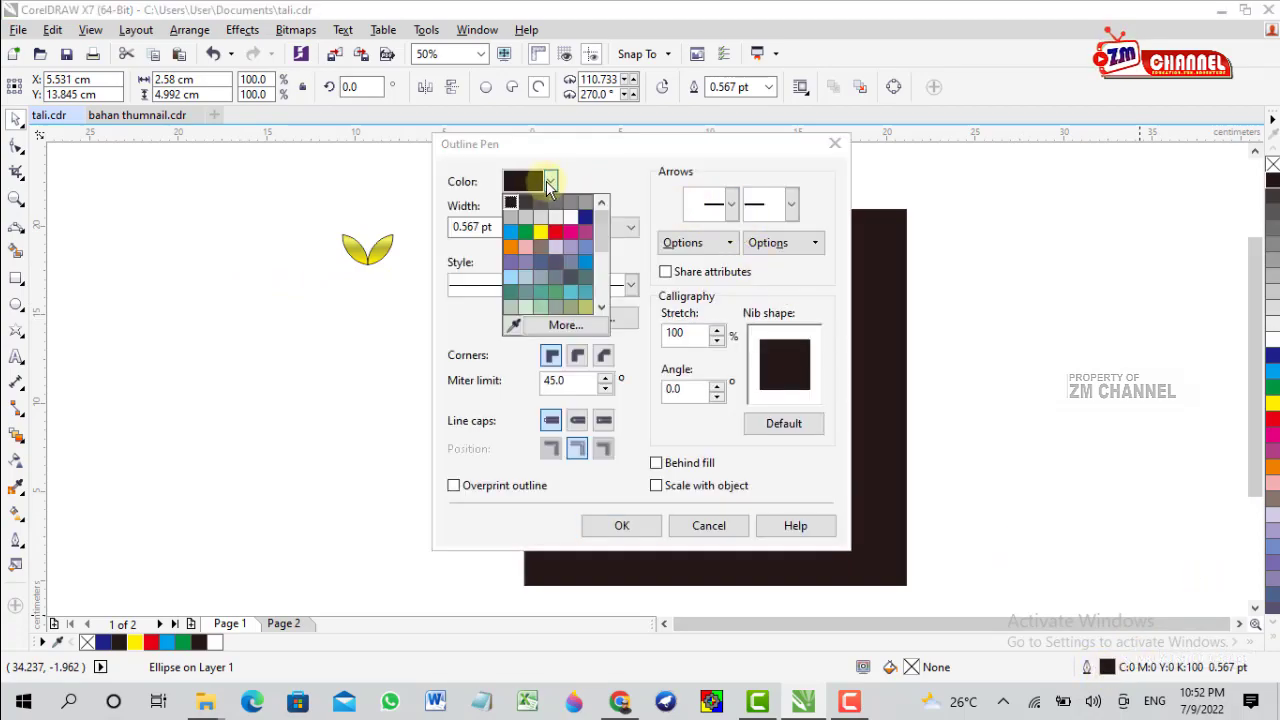
click(570, 218)
click(617, 522)
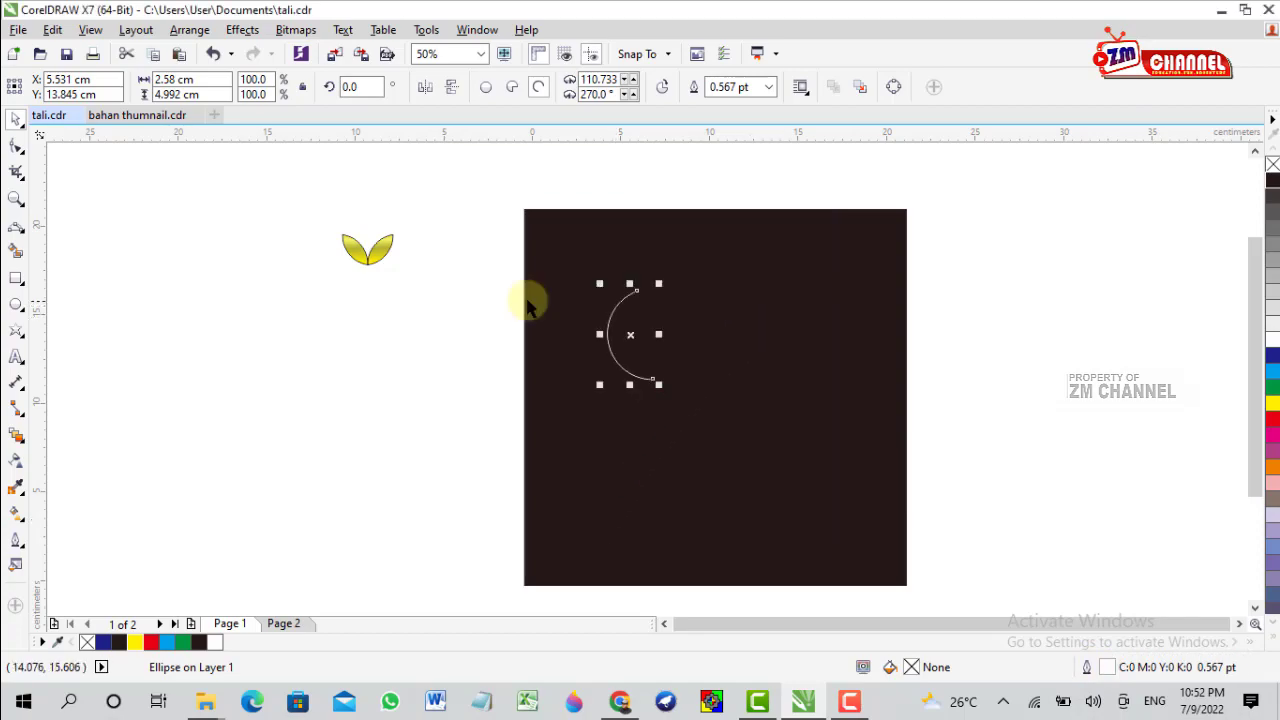
Move the leaf pair to the arc's upper end and scale it down to about 0.57 by 0.34 cm.
click(386, 266)
scroll(377, 255, up, 2)
drag(375, 260, 929, 323)
scroll(929, 323, up, 1)
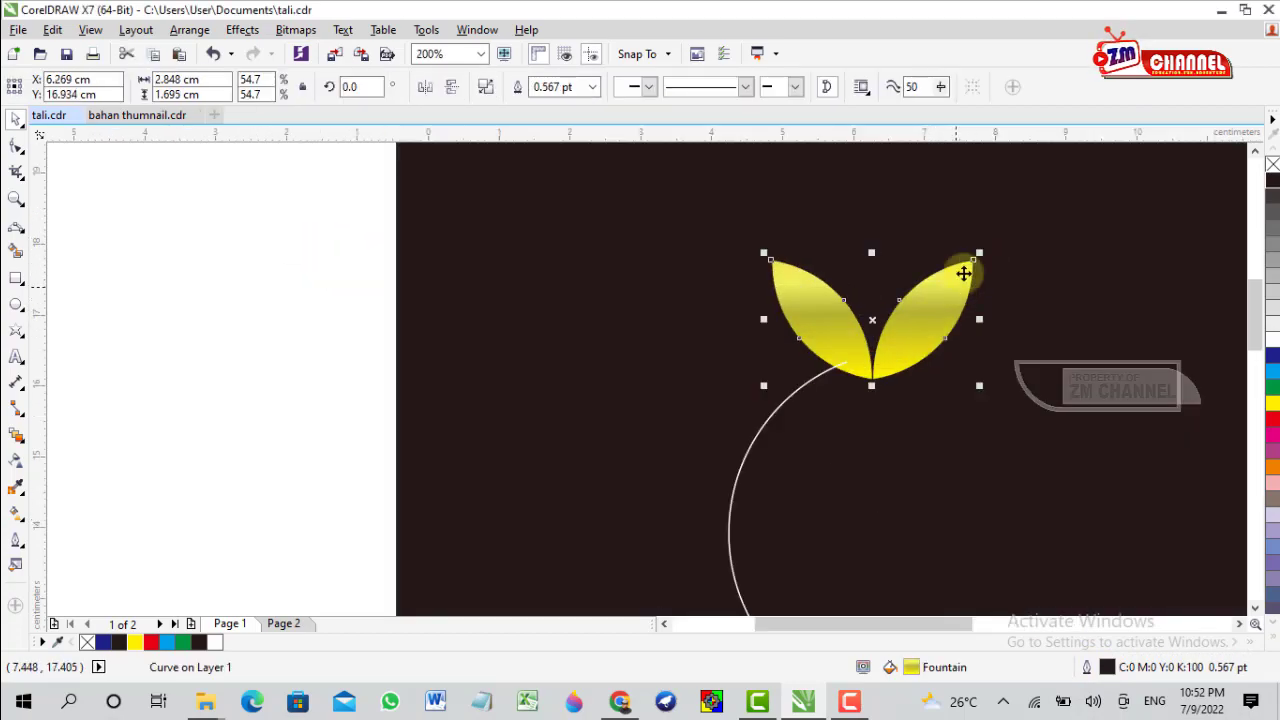
drag(979, 254, 829, 303)
scroll(824, 350, up, 1)
scroll(840, 305, down, 2)
scroll(857, 305, up, 2)
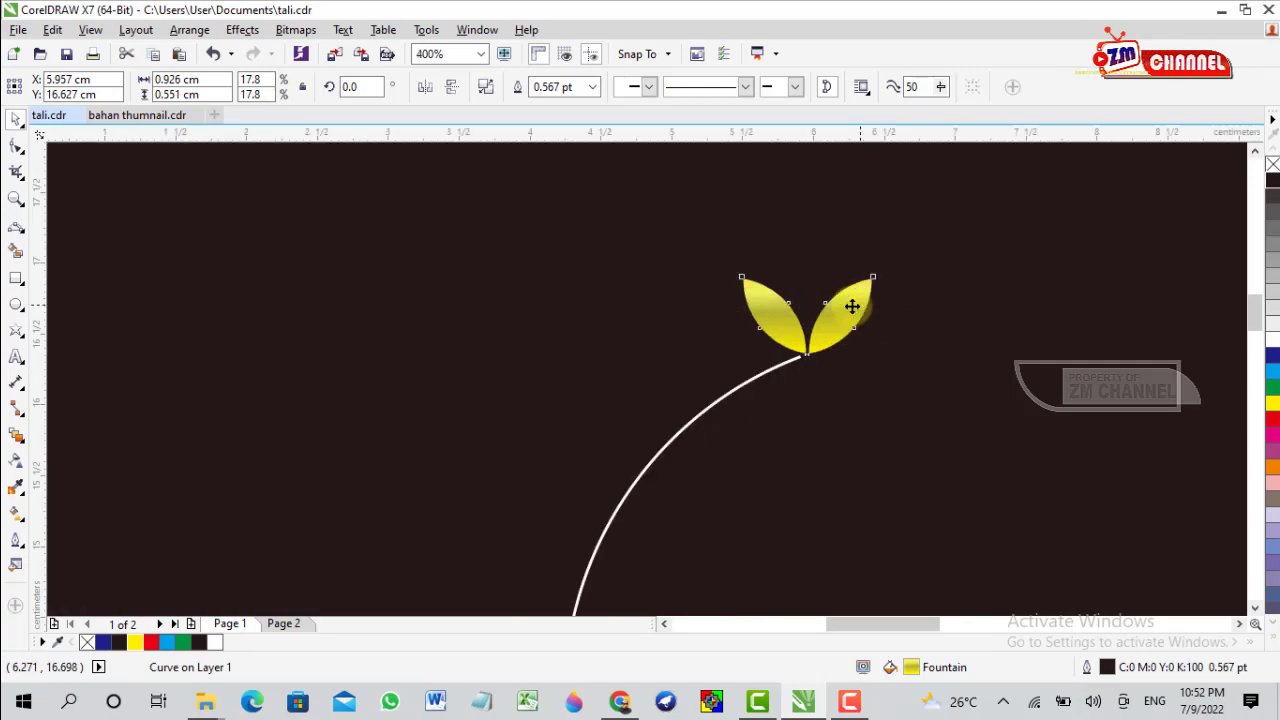
drag(873, 277, 833, 333)
scroll(820, 320, up, 1)
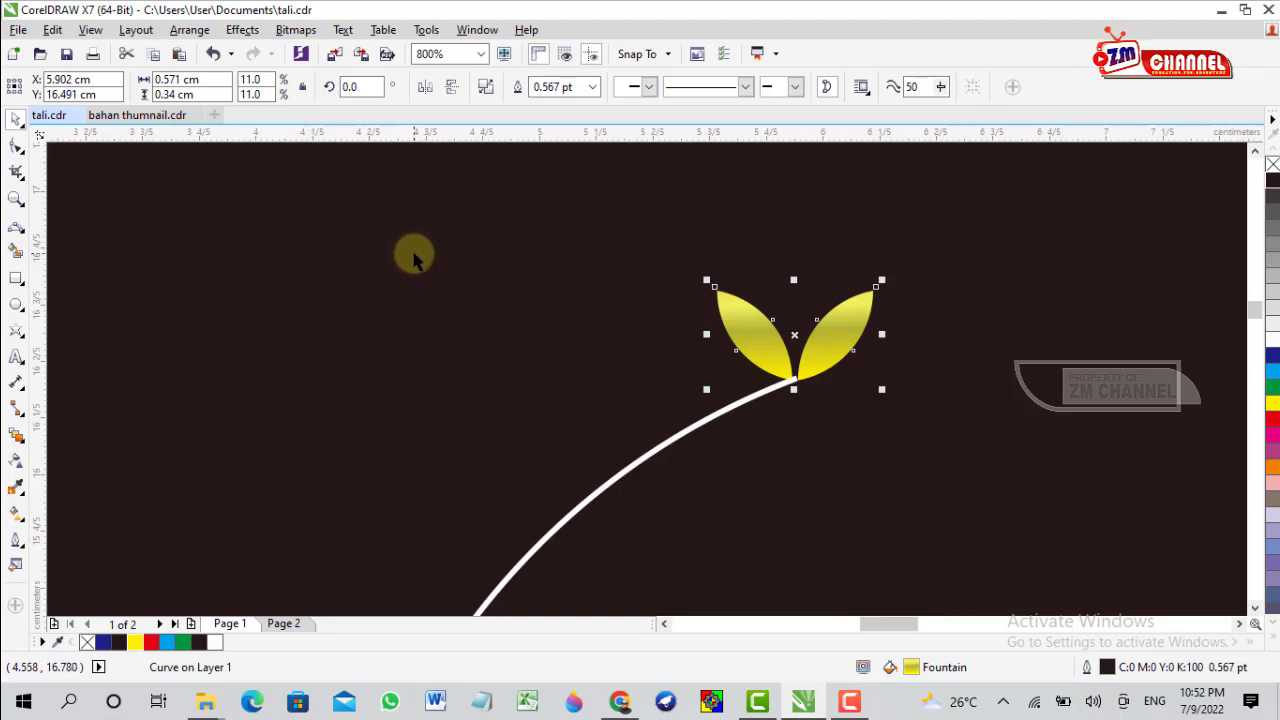
Move the leaf pair off the black square and shift its rotation centre to the lower tip where the leaves meet.
scroll(811, 347, down, 1)
scroll(785, 341, up, 1)
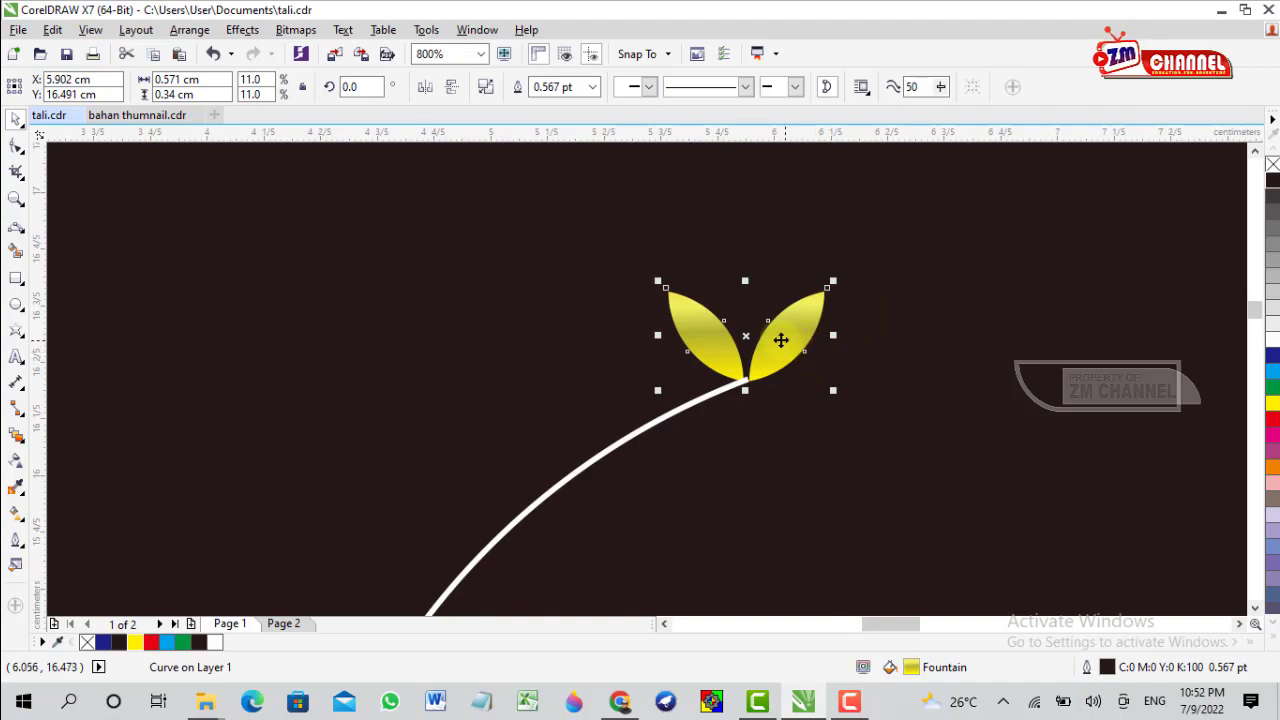
scroll(785, 341, up, 1)
drag(759, 360, 869, 315)
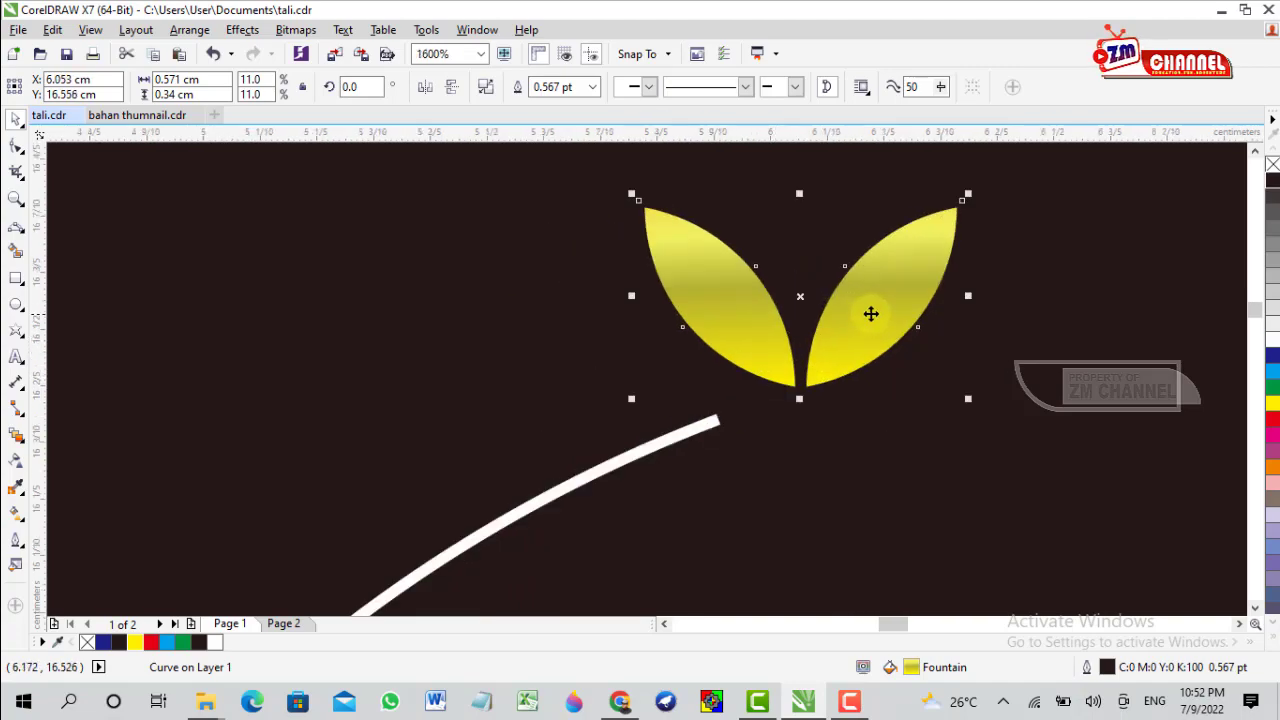
scroll(842, 343, down, 3)
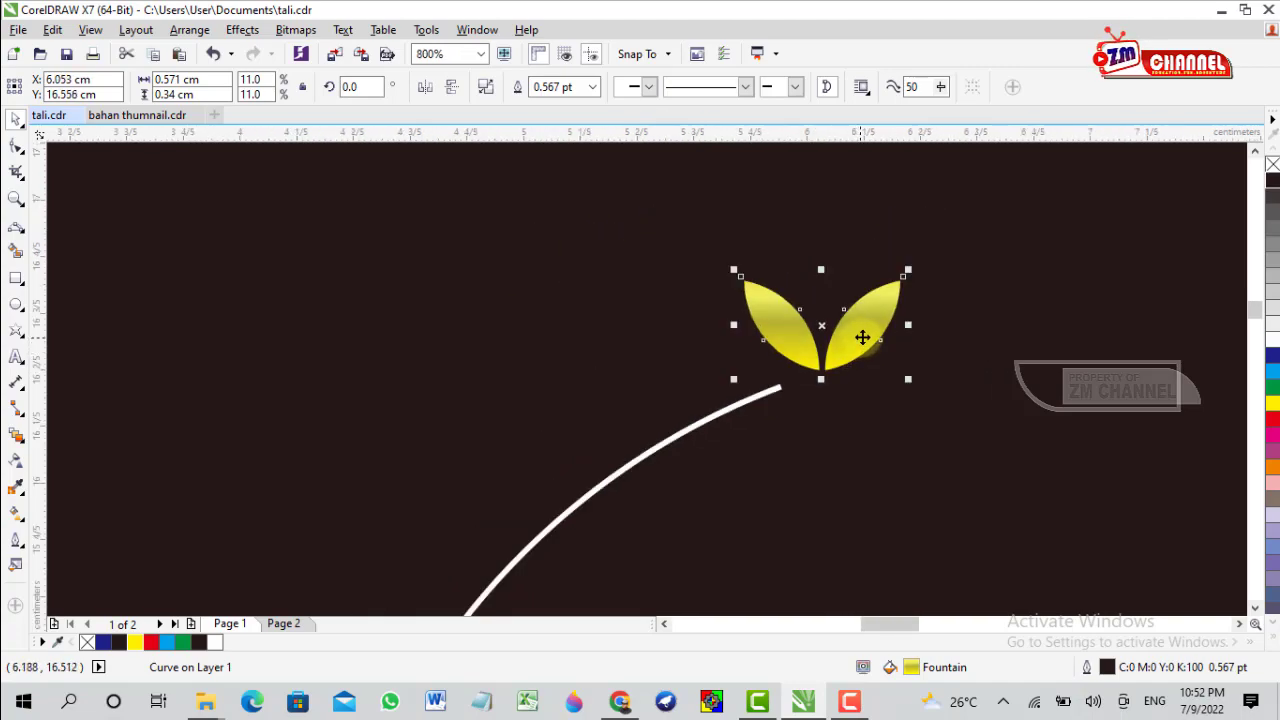
drag(869, 327, 357, 300)
scroll(380, 294, up, 3)
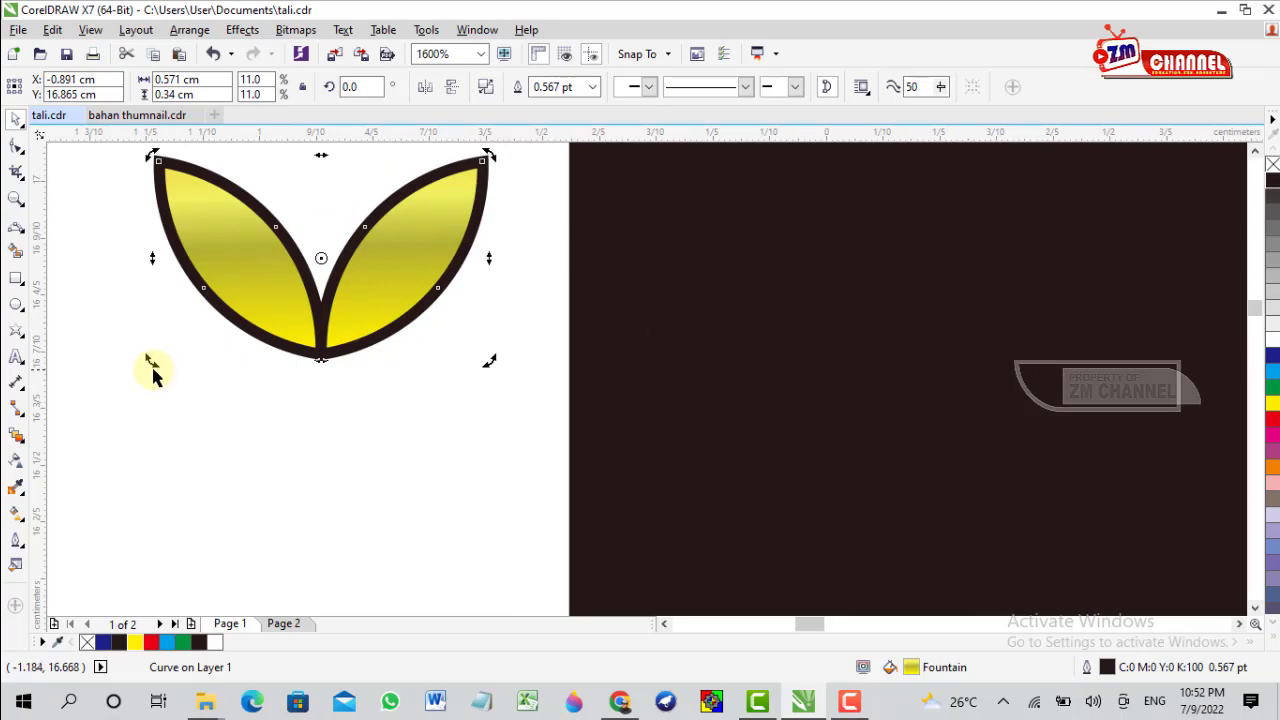
scroll(324, 345, up, 1)
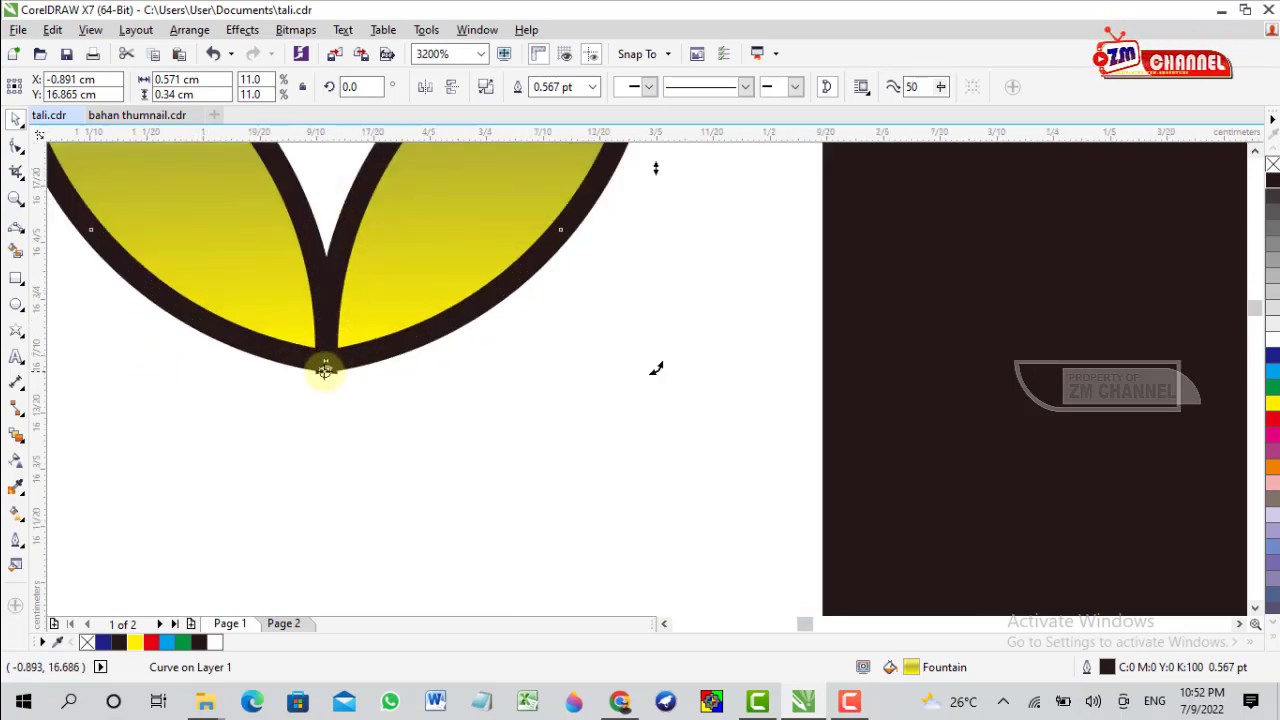
scroll(324, 370, down, 3)
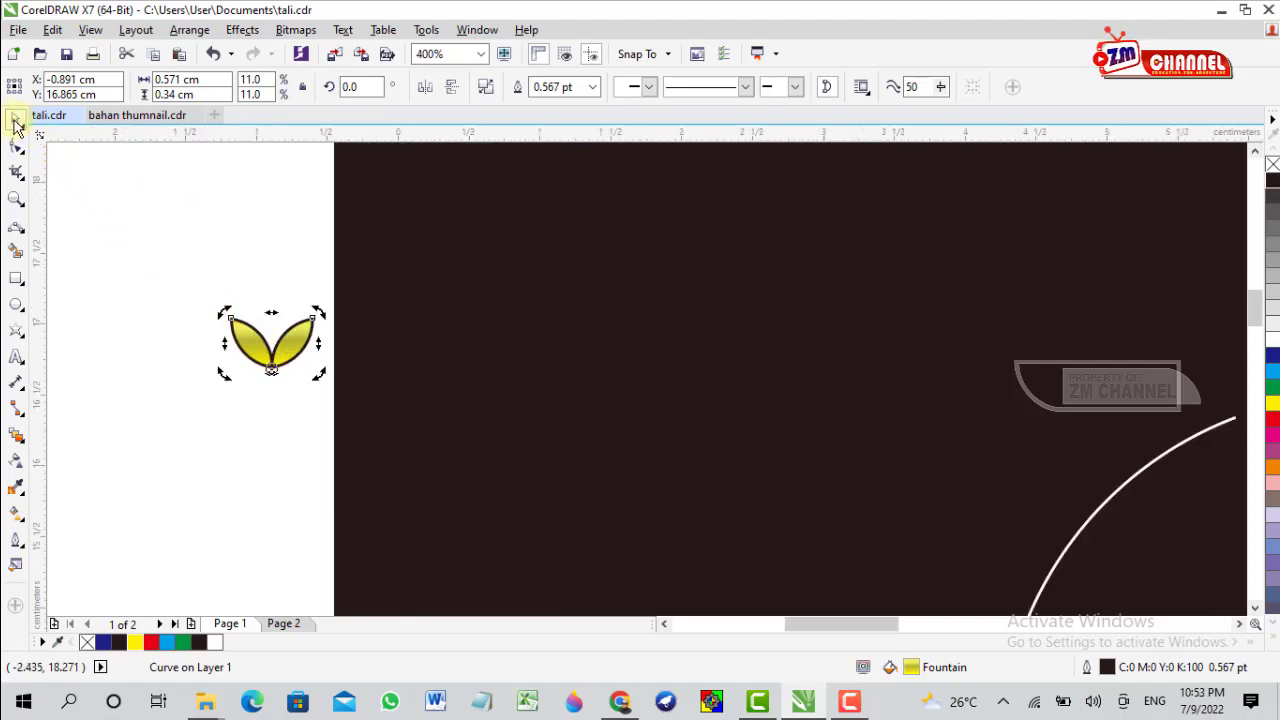
Move the leaf pair back so its lower tip sits on the arc's upper end.
scroll(178, 229, down, 1)
drag(228, 283, 683, 323)
scroll(752, 308, up, 1)
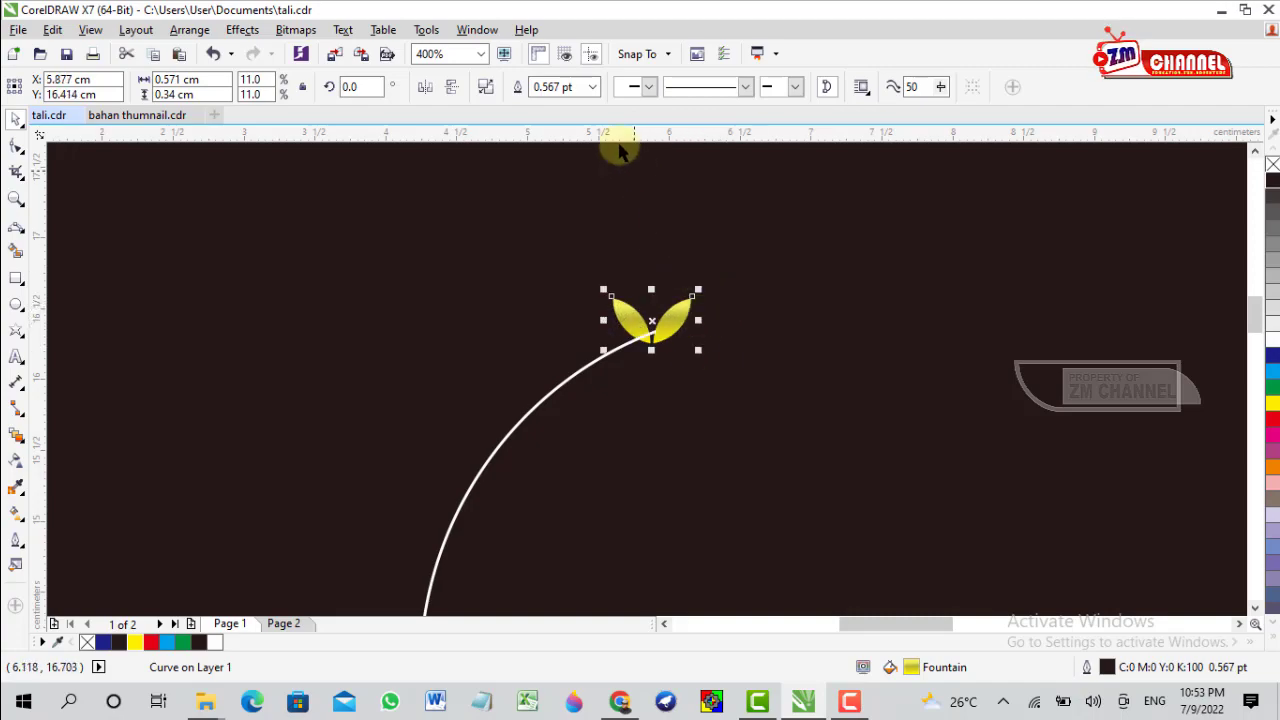
Set the leaf pair's outline width to Hairline.
click(594, 88)
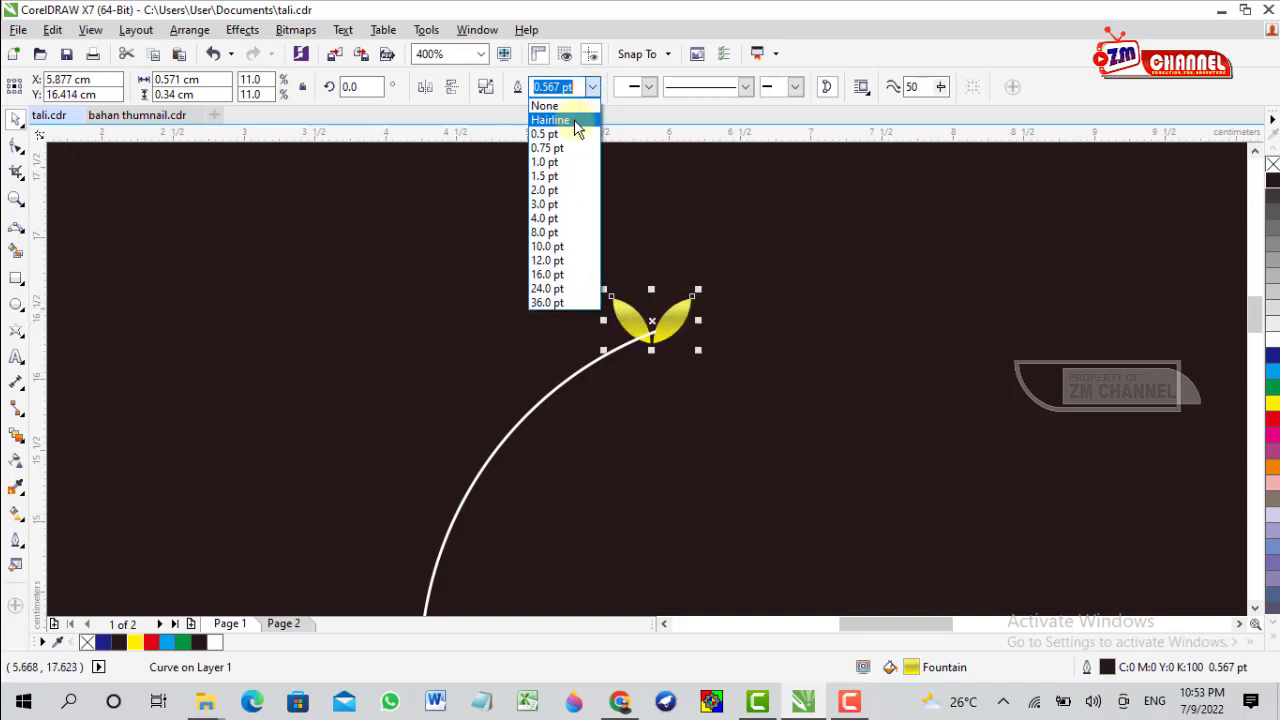
click(575, 121)
scroll(684, 322, up, 1)
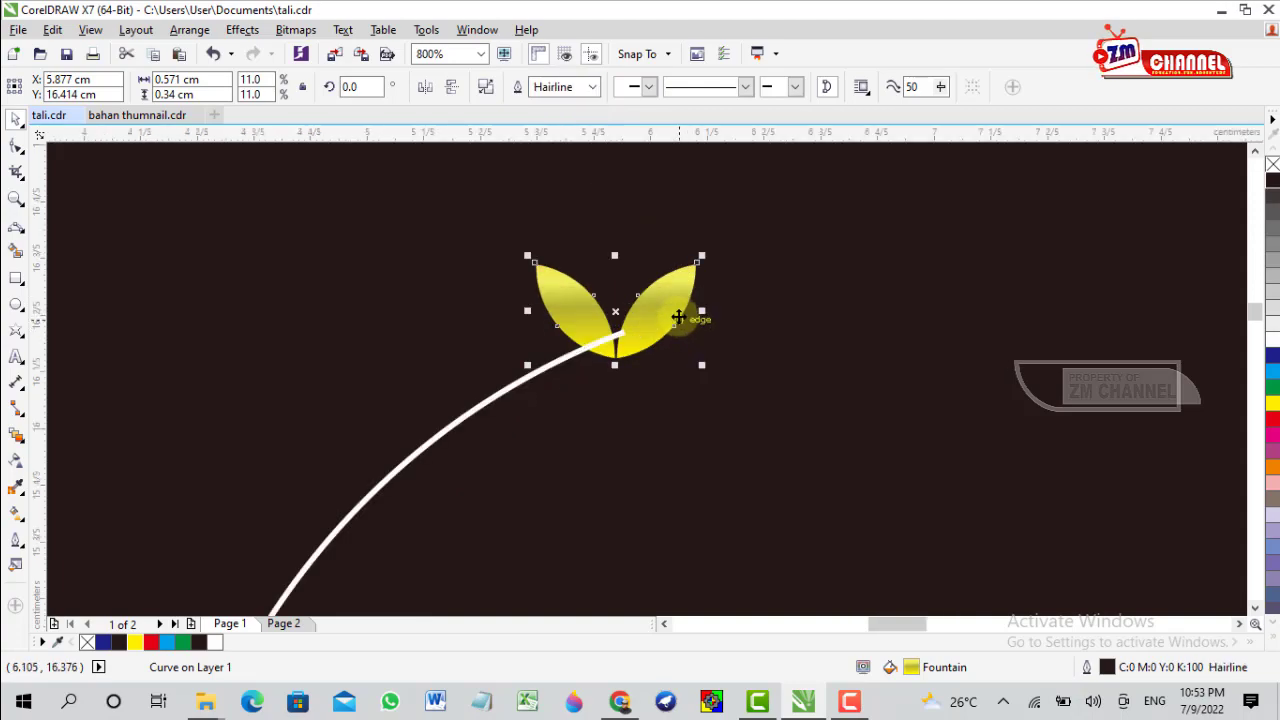
scroll(674, 305, down, 1)
scroll(675, 290, up, 1)
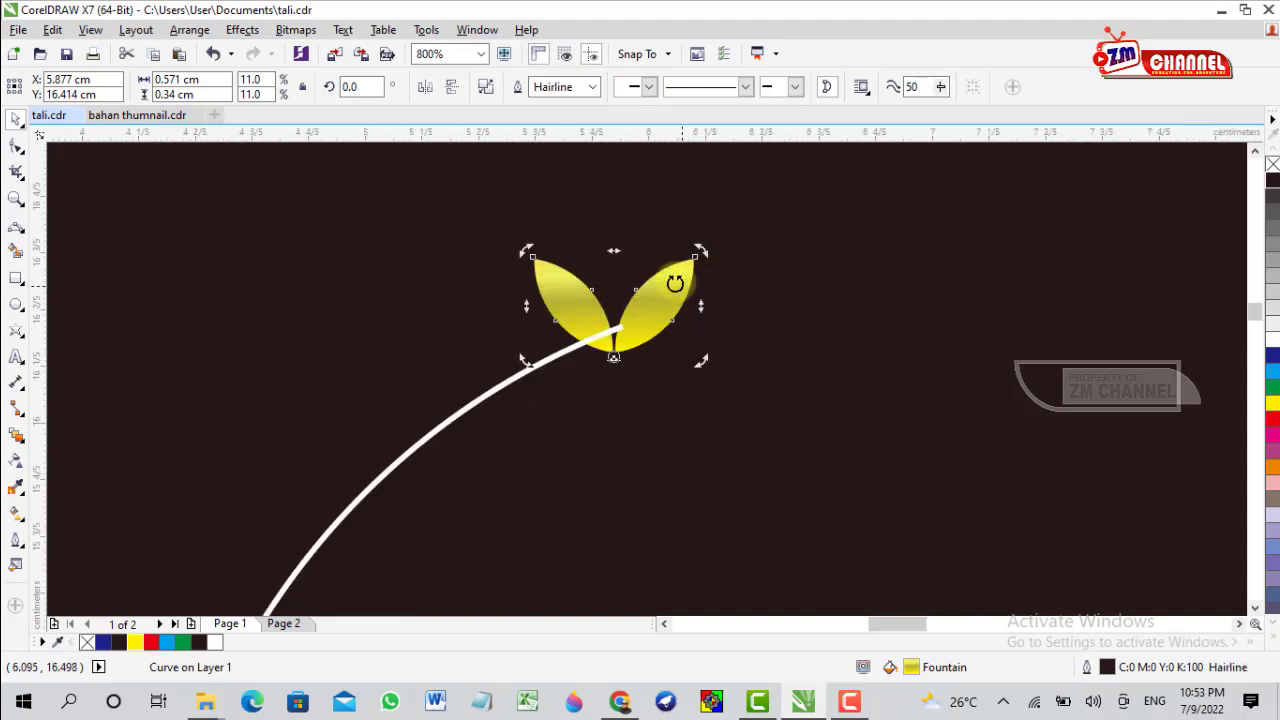
scroll(675, 284, down, 1)
scroll(672, 286, up, 1)
click(673, 285)
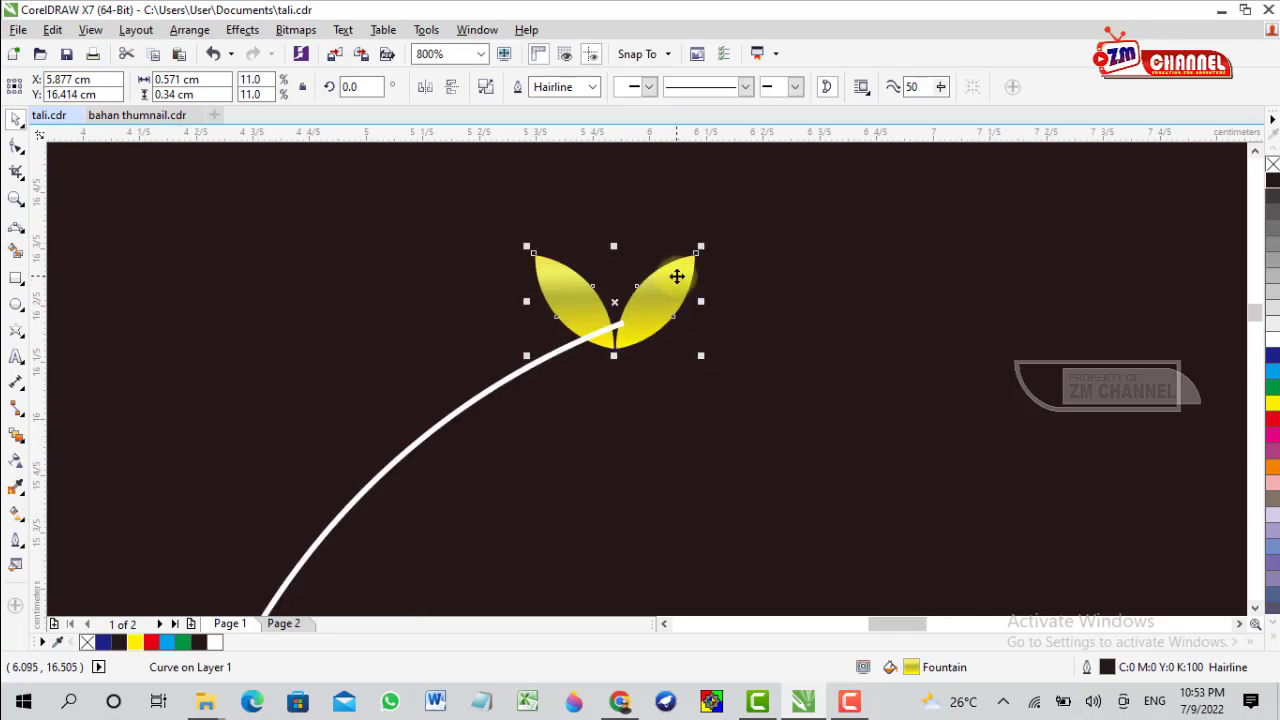
scroll(676, 284, down, 2)
click(680, 268)
scroll(685, 262, up, 1)
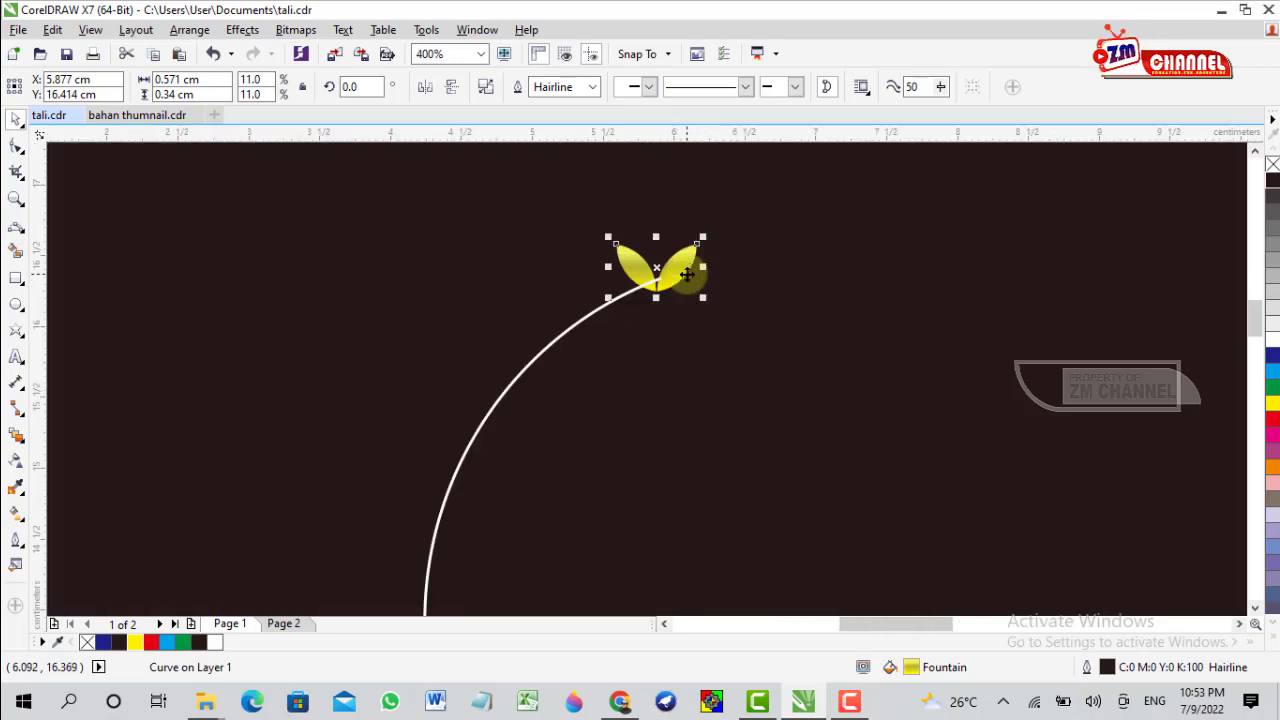
Scale the leaf pair down to about 0.37 by 0.22 cm and place it just beyond the arc's upper end.
click(689, 258)
mouse_move(703, 238)
mouse_down()
mouse_move(688, 256)
mouse_move(700, 250)
mouse_up()
scroll(686, 257, down, 1)
scroll(660, 265, up, 2)
scroll(720, 245, down, 1)
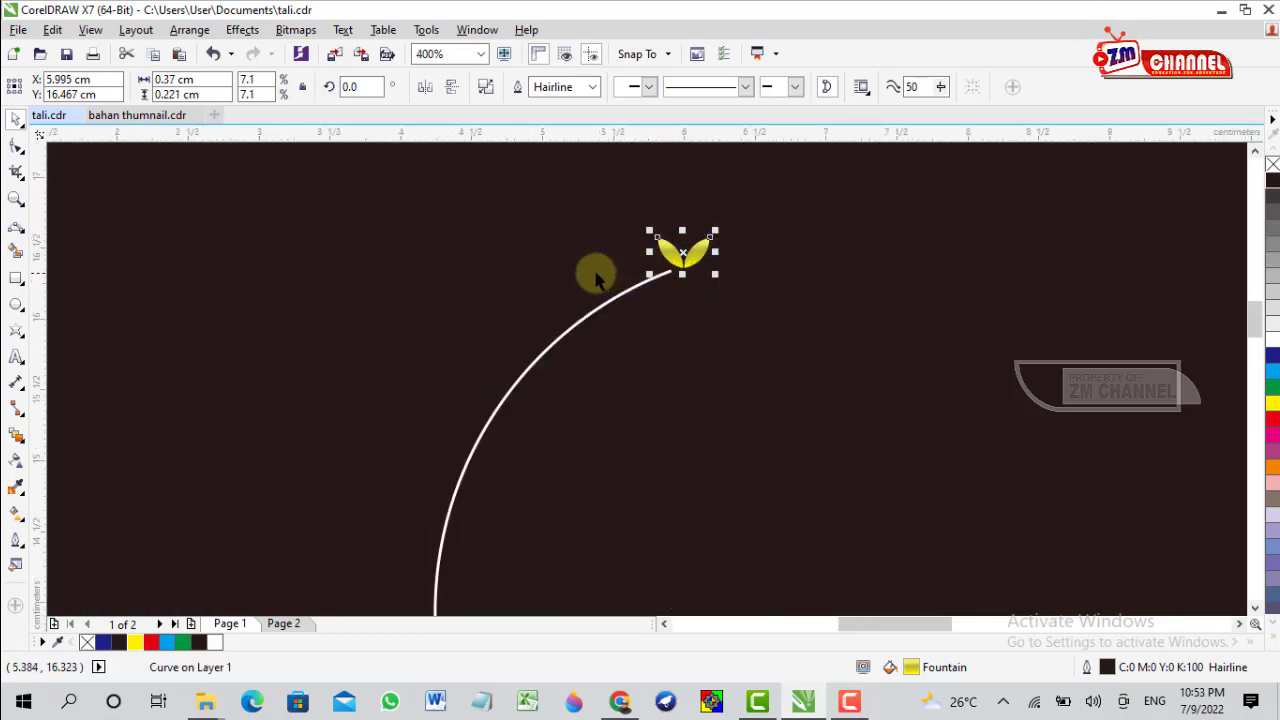
Duplicate the leaf pair directly below the original and enlarge the copy to about 0.43 by 0.26 cm.
scroll(700, 258, up, 1)
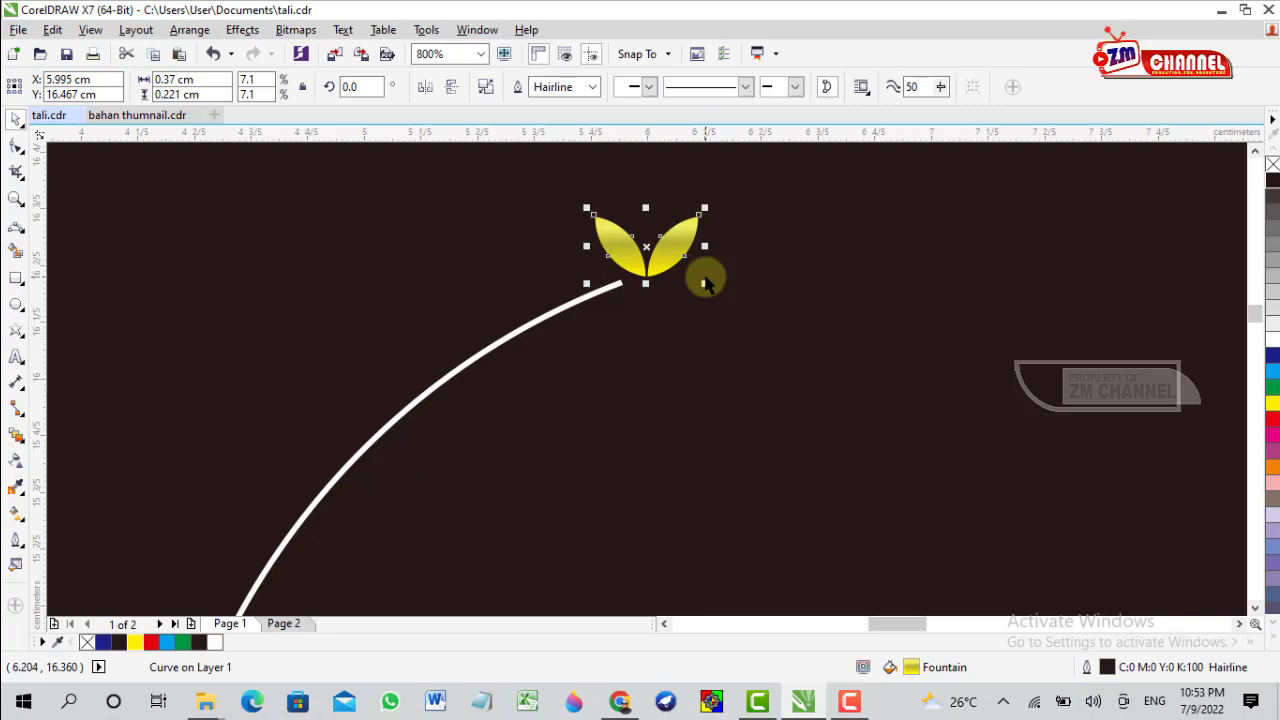
drag(680, 262, 694, 320)
scroll(694, 320, up, 2)
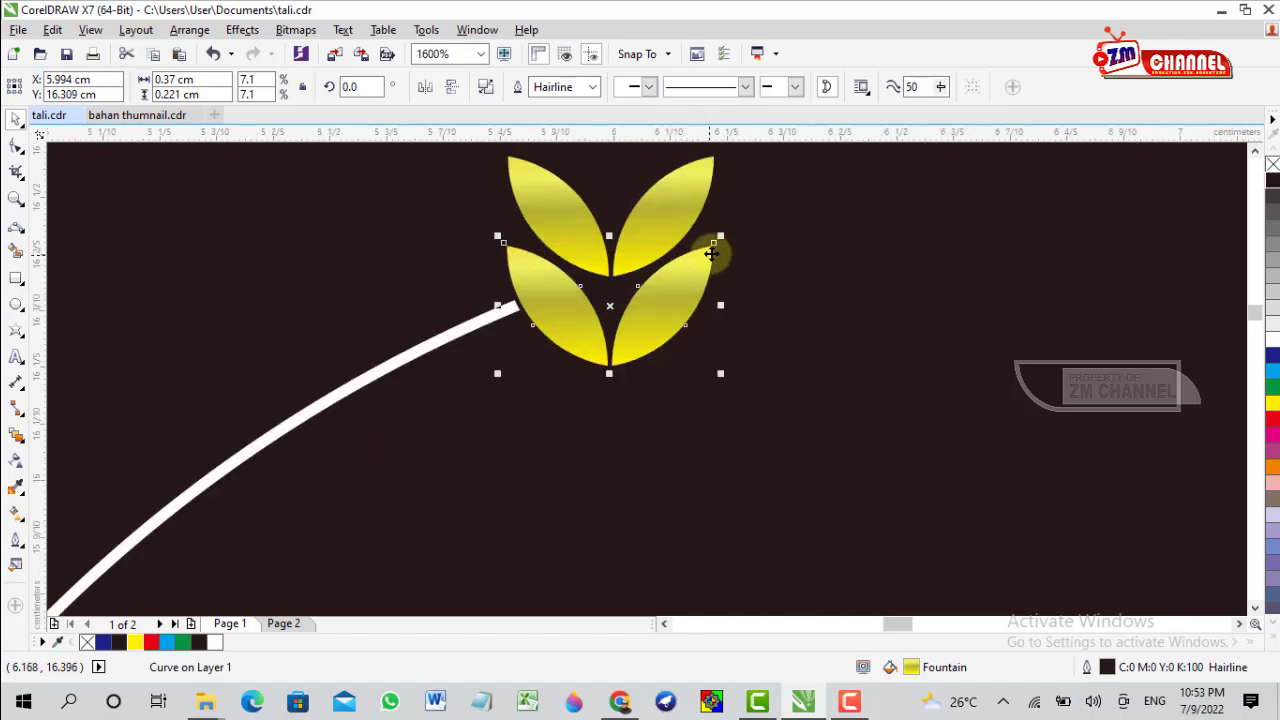
click(709, 277)
click(712, 261)
mouse_move(718, 240)
mouse_down()
mouse_move(751, 214)
mouse_move(714, 249)
mouse_up()
scroll(751, 214, down, 2)
scroll(714, 249, down, 1)
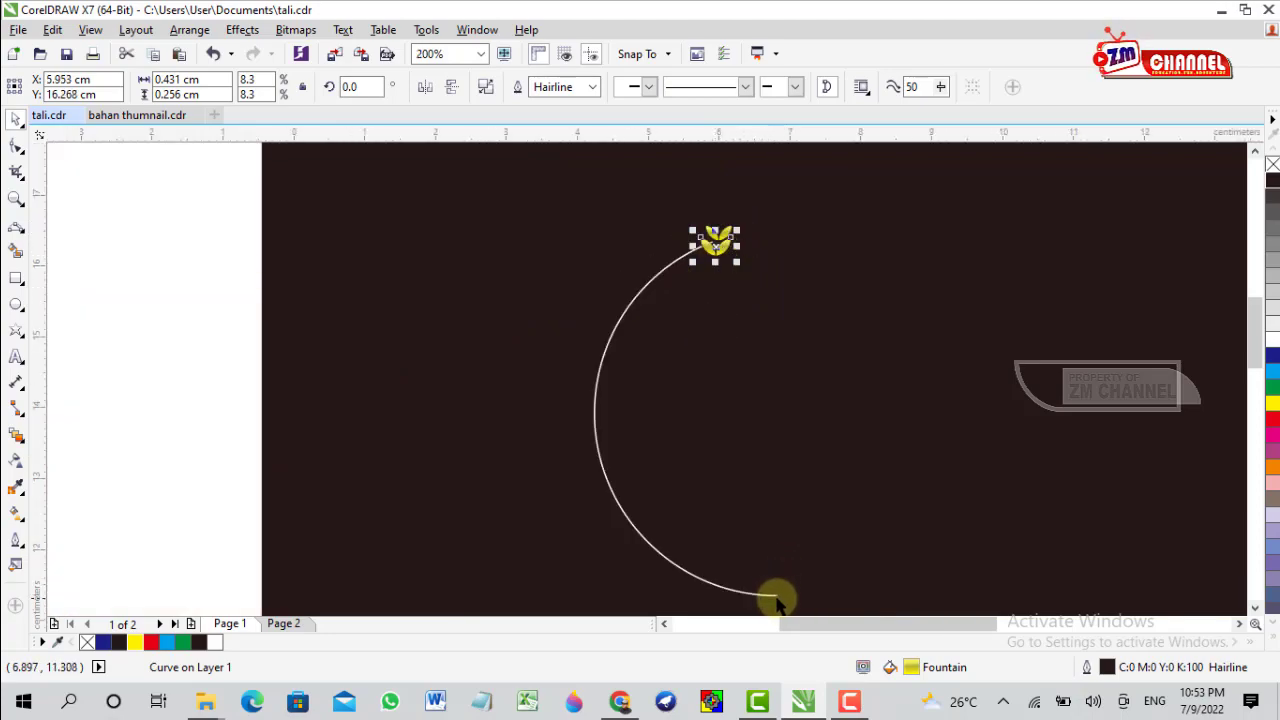
Shift the larger leaf pair over the smaller one so that their lower tips line up horizontally.
click(780, 598)
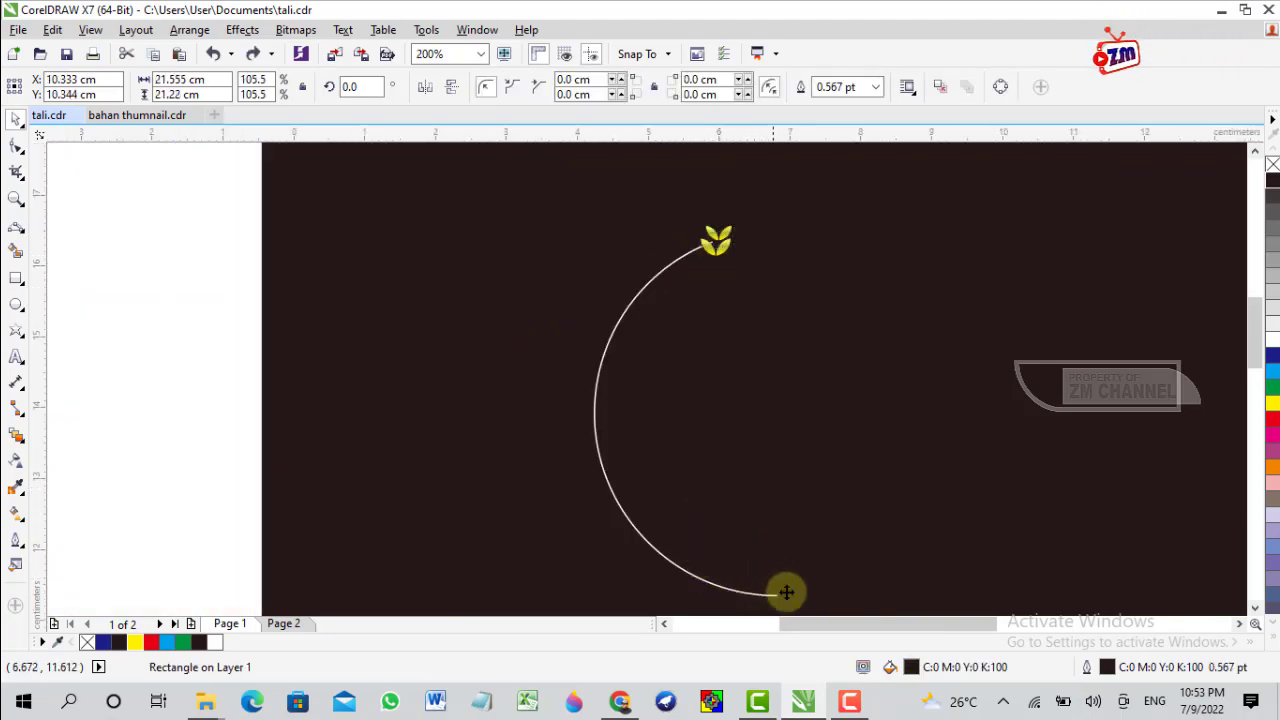
scroll(724, 258, up, 1)
scroll(725, 260, up, 4)
click(726, 260)
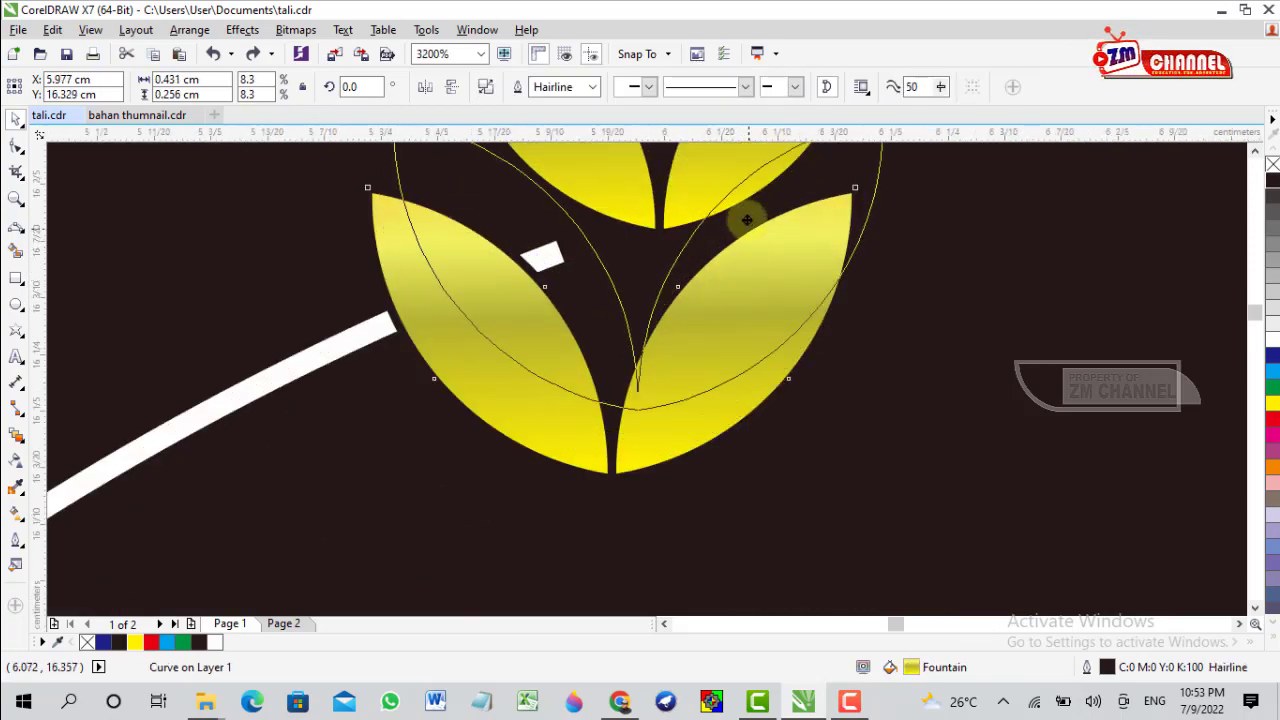
scroll(700, 255, up, 2)
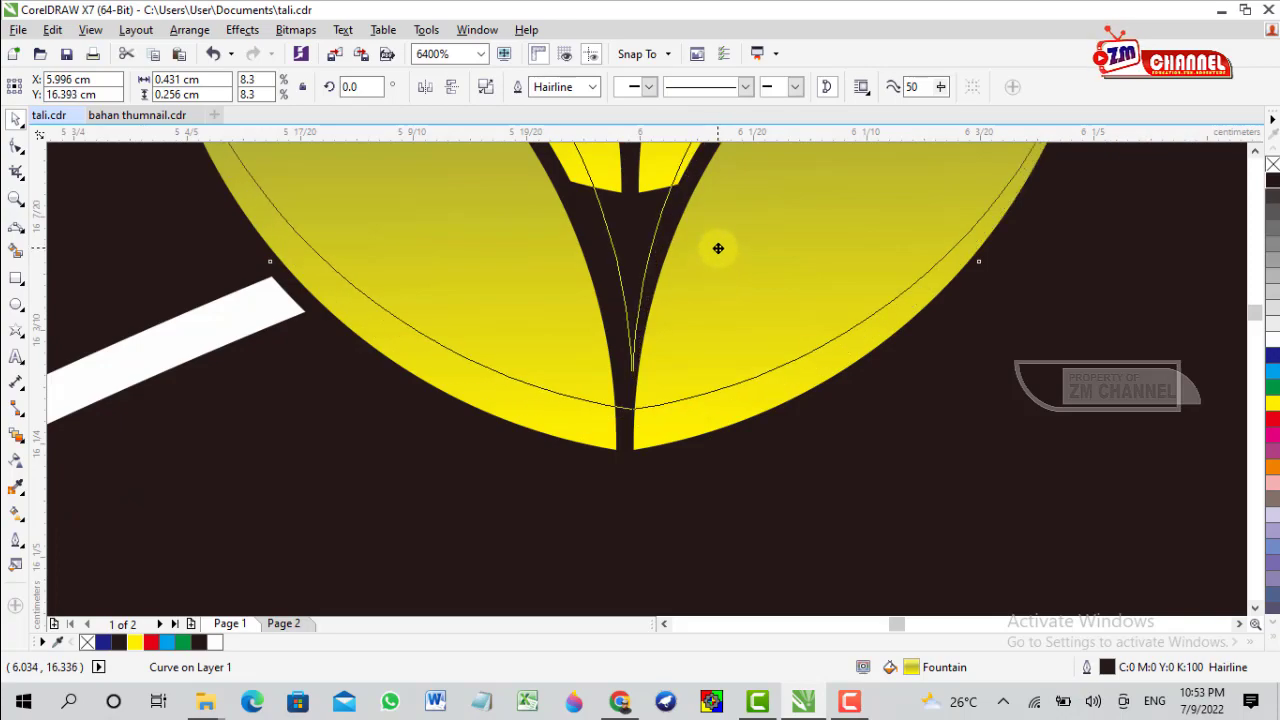
scroll(716, 250, down, 4)
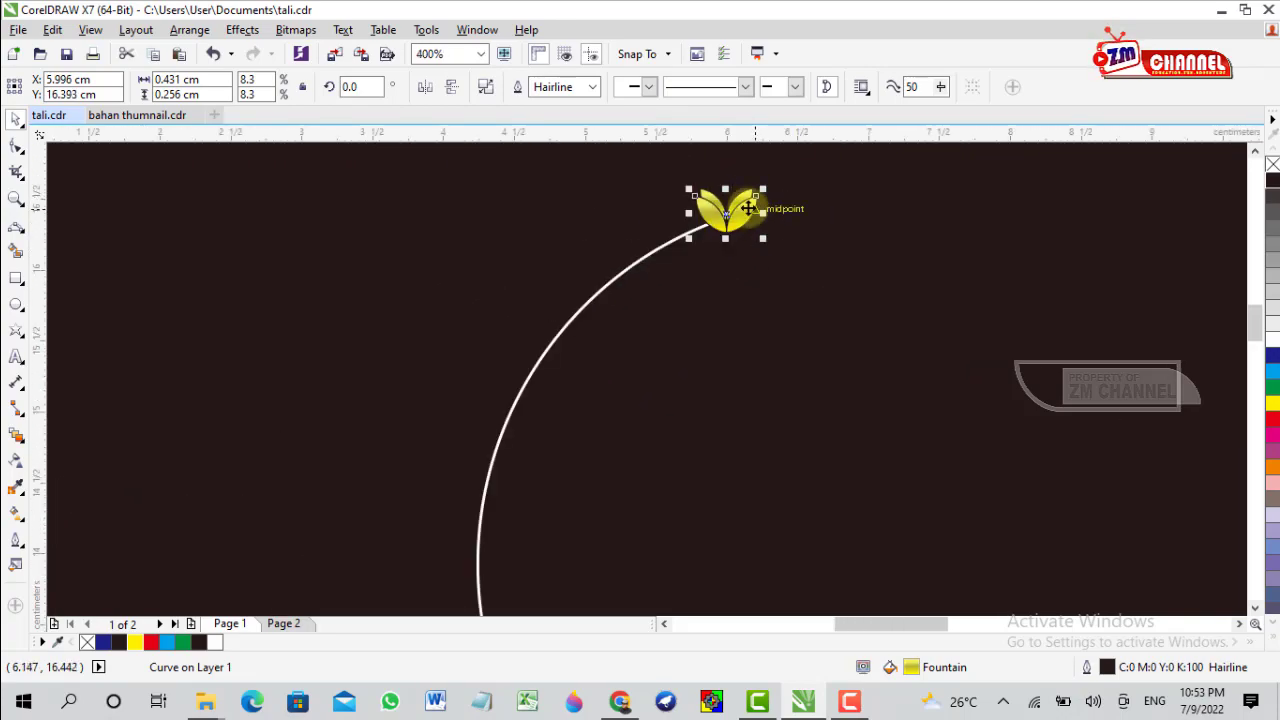
Move the larger leaf pair straight down to about Y 14.25 cm, inside the arc.
drag(745, 215, 746, 514)
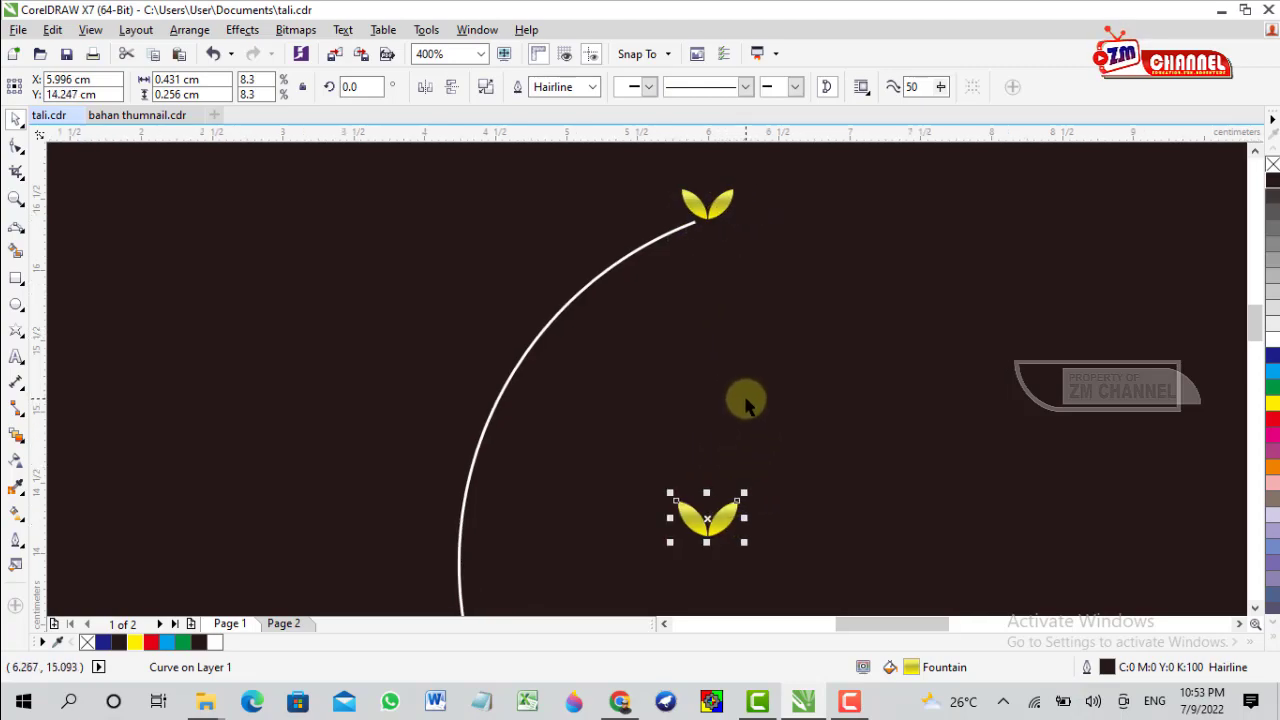
scroll(697, 232, down, 1)
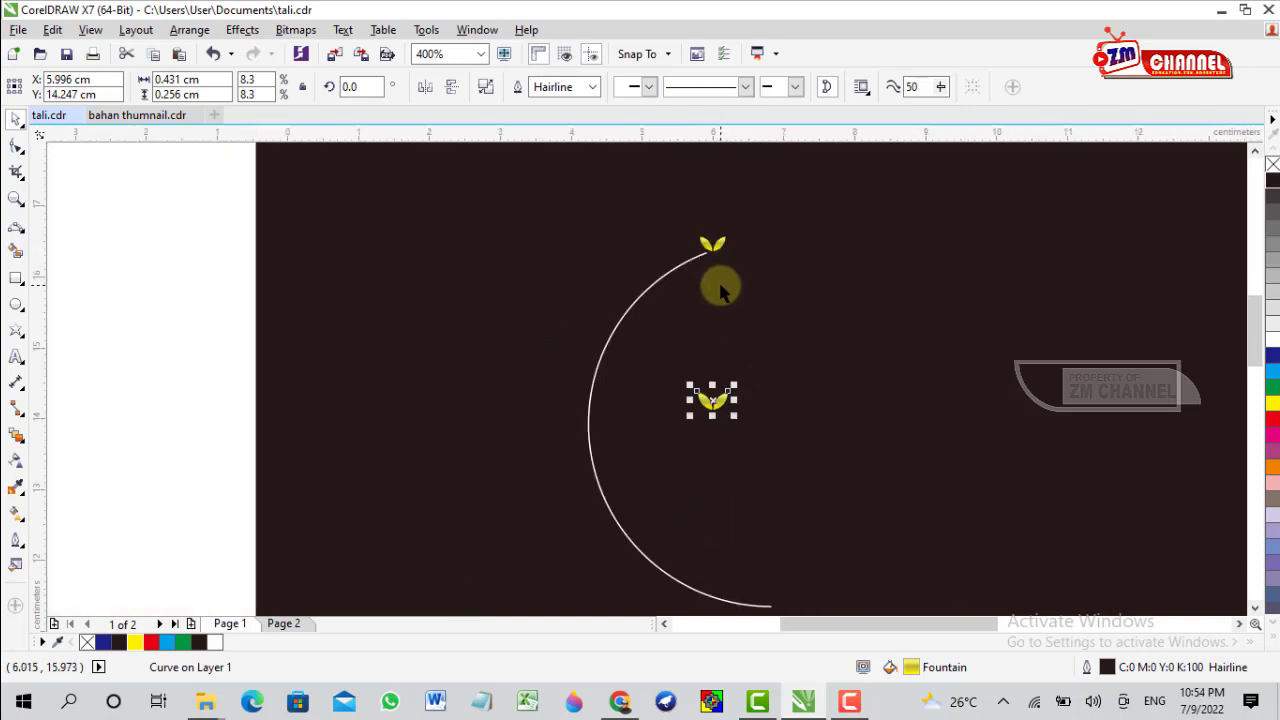
click(700, 343)
scroll(730, 288, up, 1)
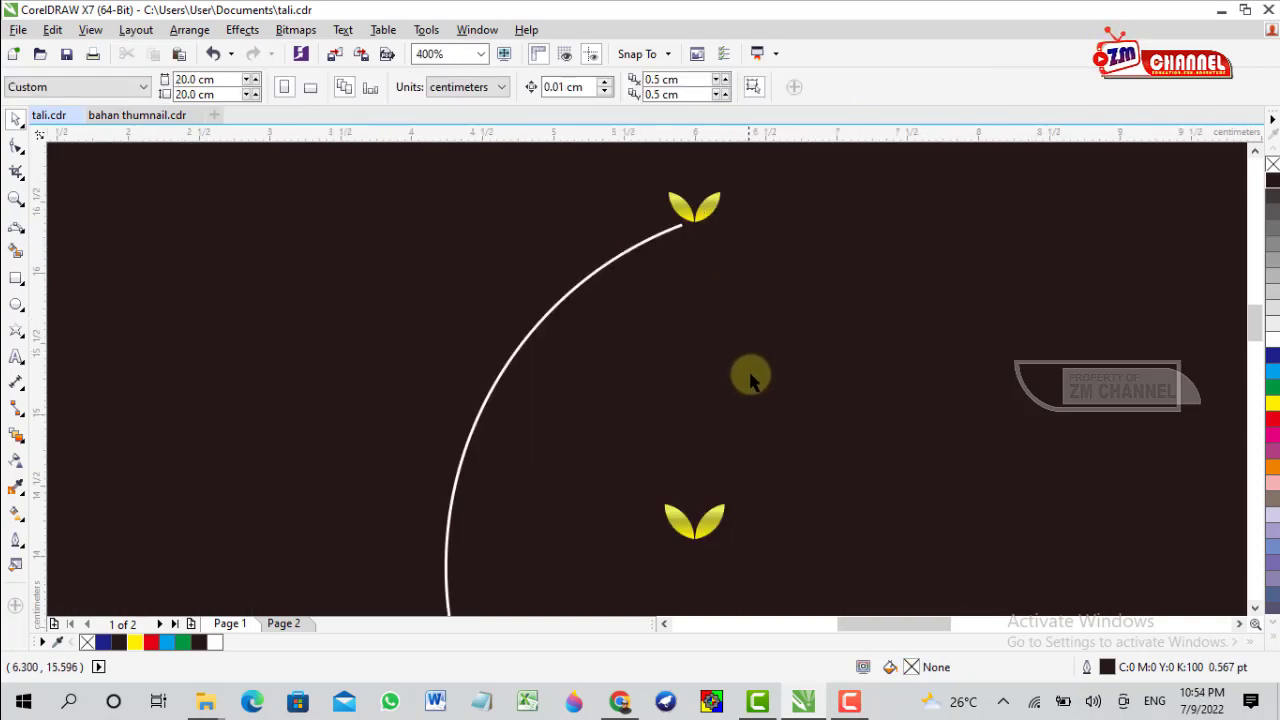
scroll(748, 380, down, 1)
Blend the larger lower leaf pair into the smaller upper pair with the Blend tool.
click(726, 450)
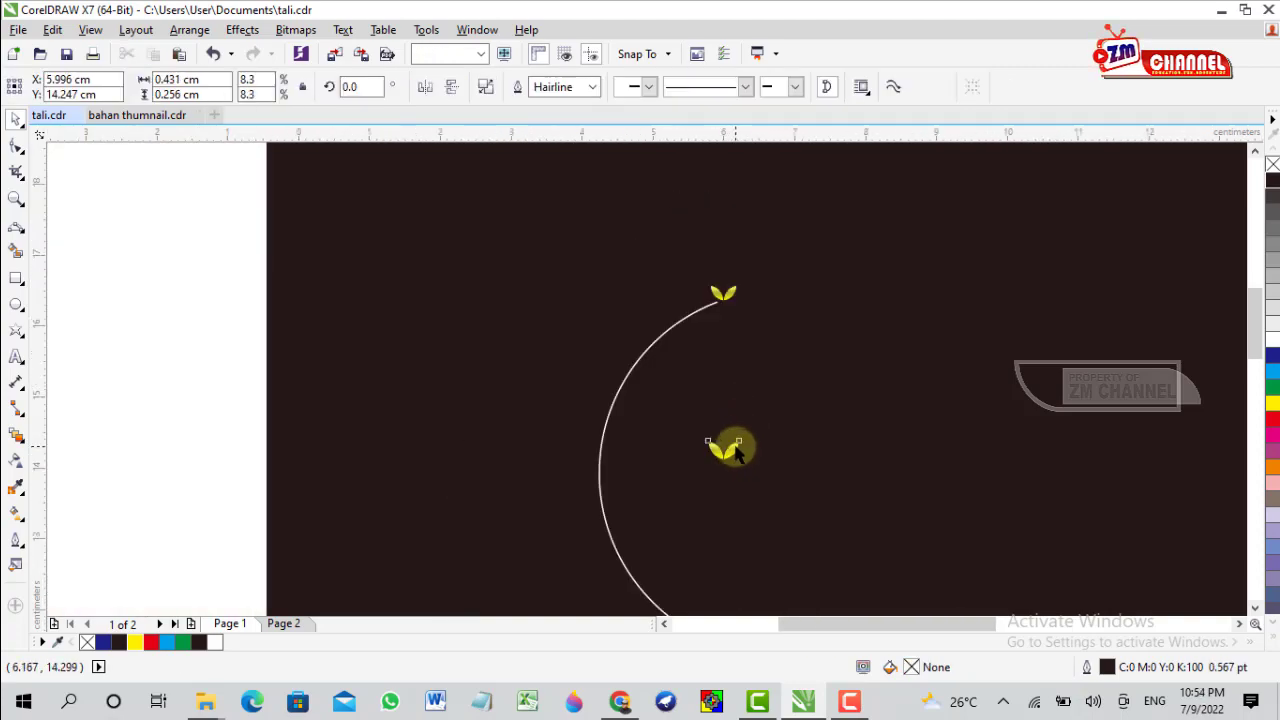
click(24, 448)
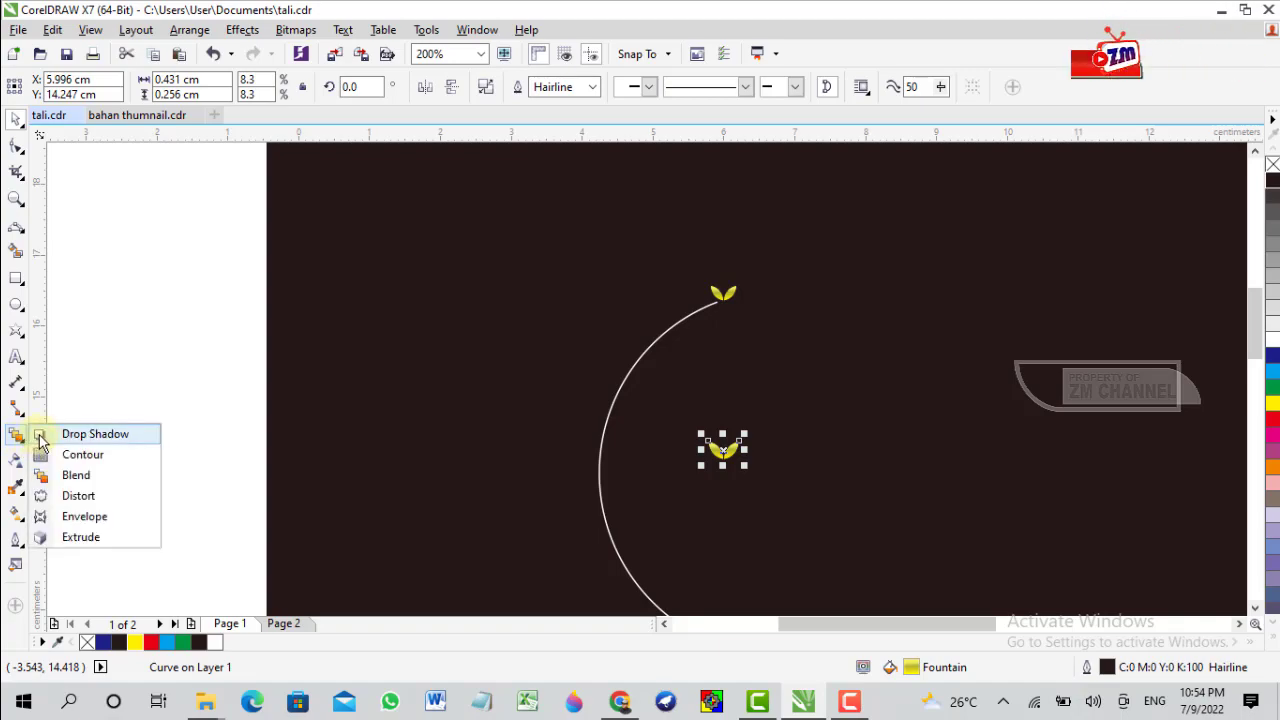
click(135, 481)
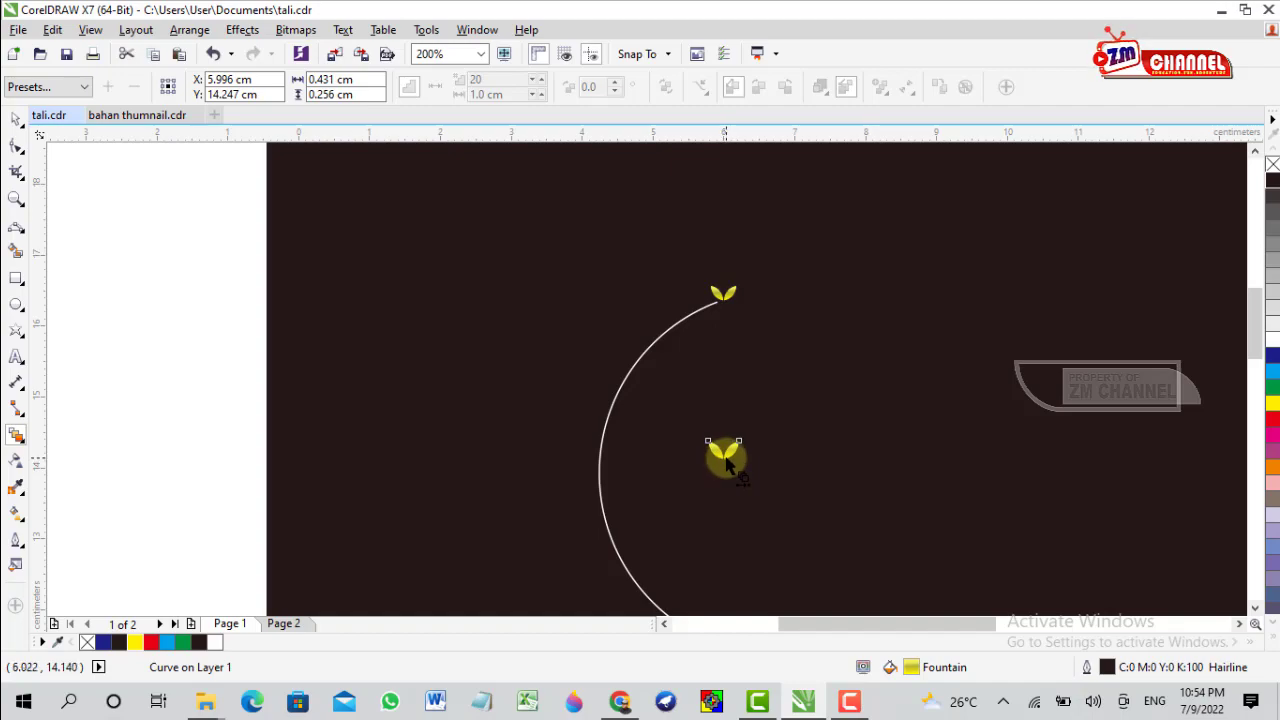
drag(723, 457, 724, 297)
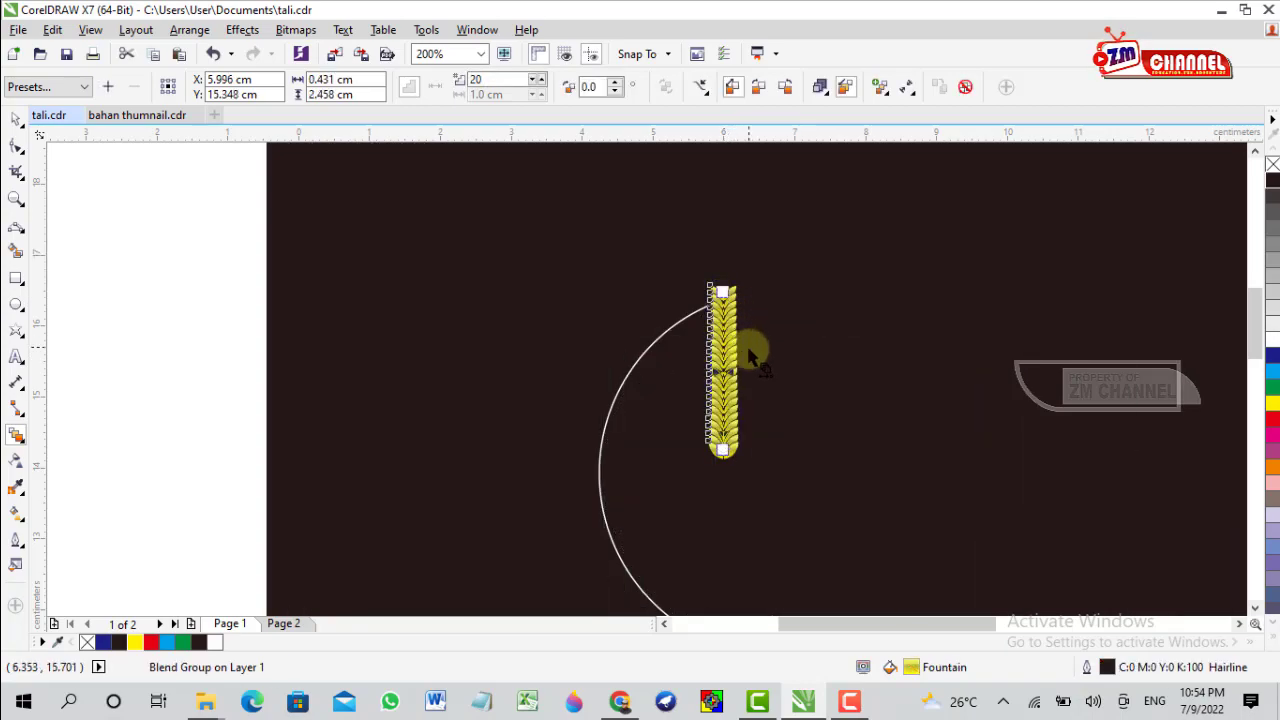
scroll(752, 355, up, 2)
scroll(729, 334, down, 2)
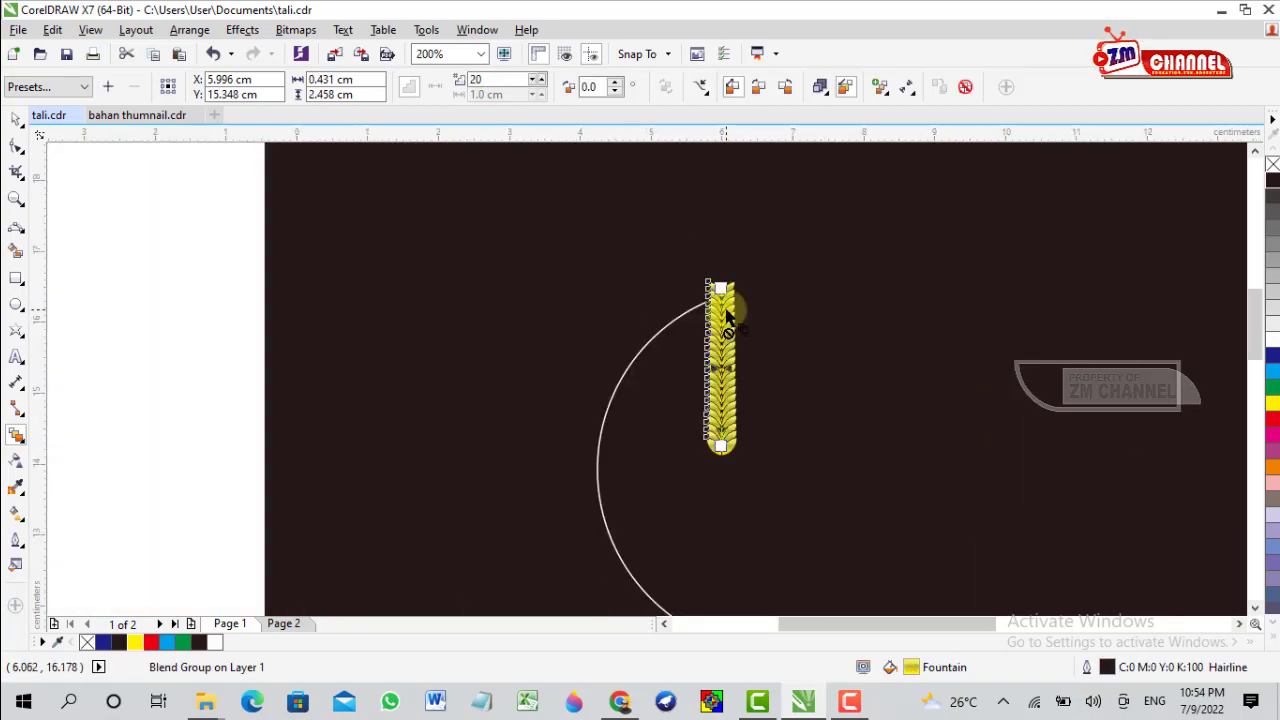
scroll(722, 315, up, 2)
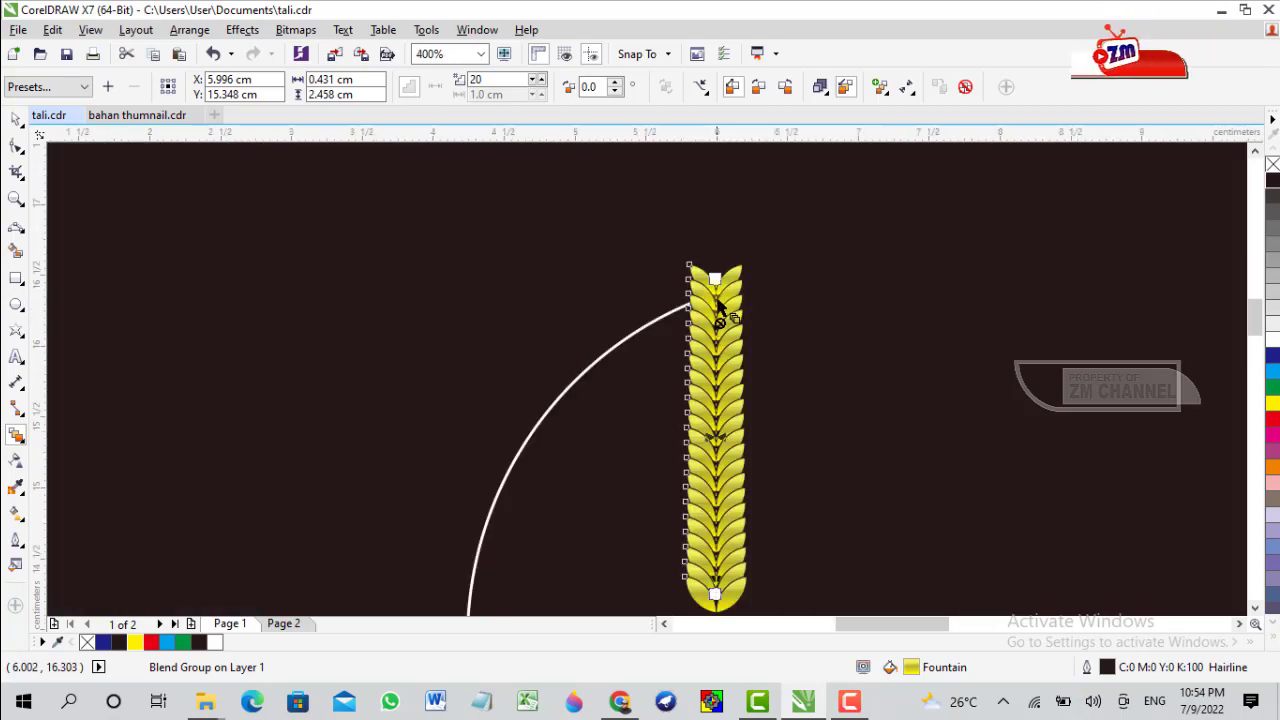
scroll(720, 312, down, 2)
scroll(720, 312, up, 2)
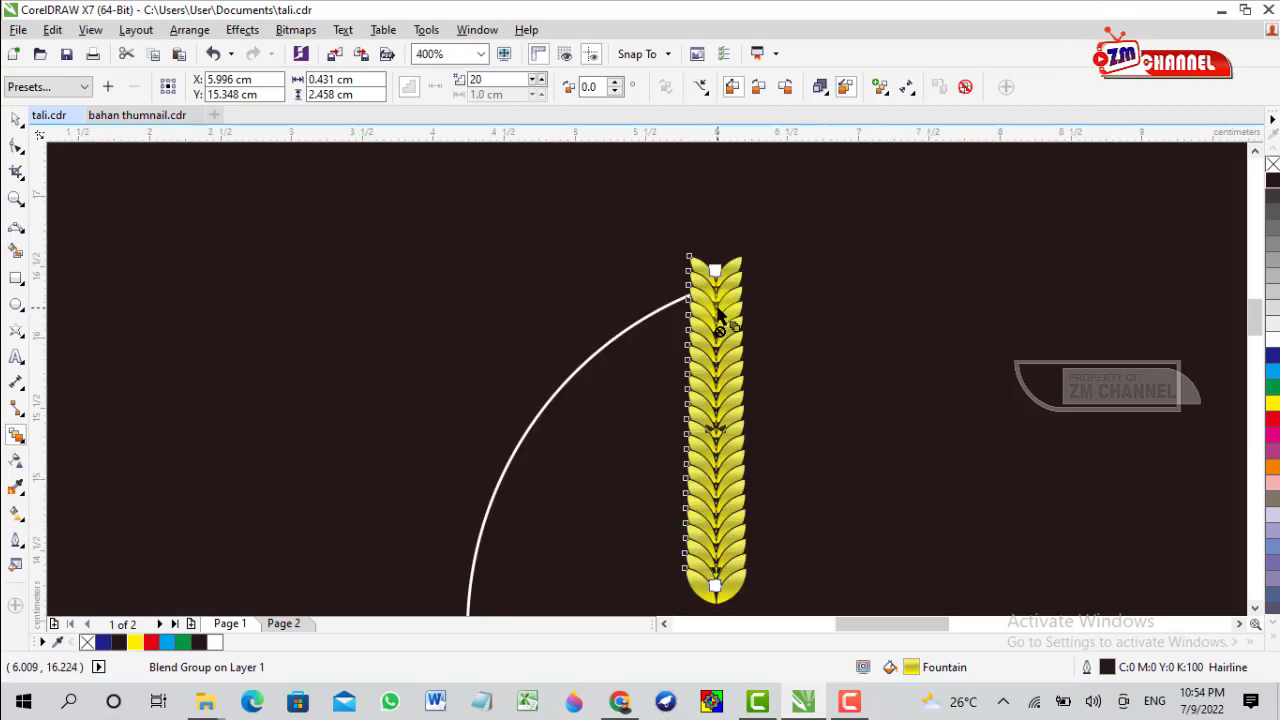
Set the number of steps in the leaf blend to 12.
click(538, 90)
click(538, 90)
click(538, 90)
click(538, 90)
click(538, 90)
click(538, 90)
click(532, 79)
click(532, 79)
click(532, 79)
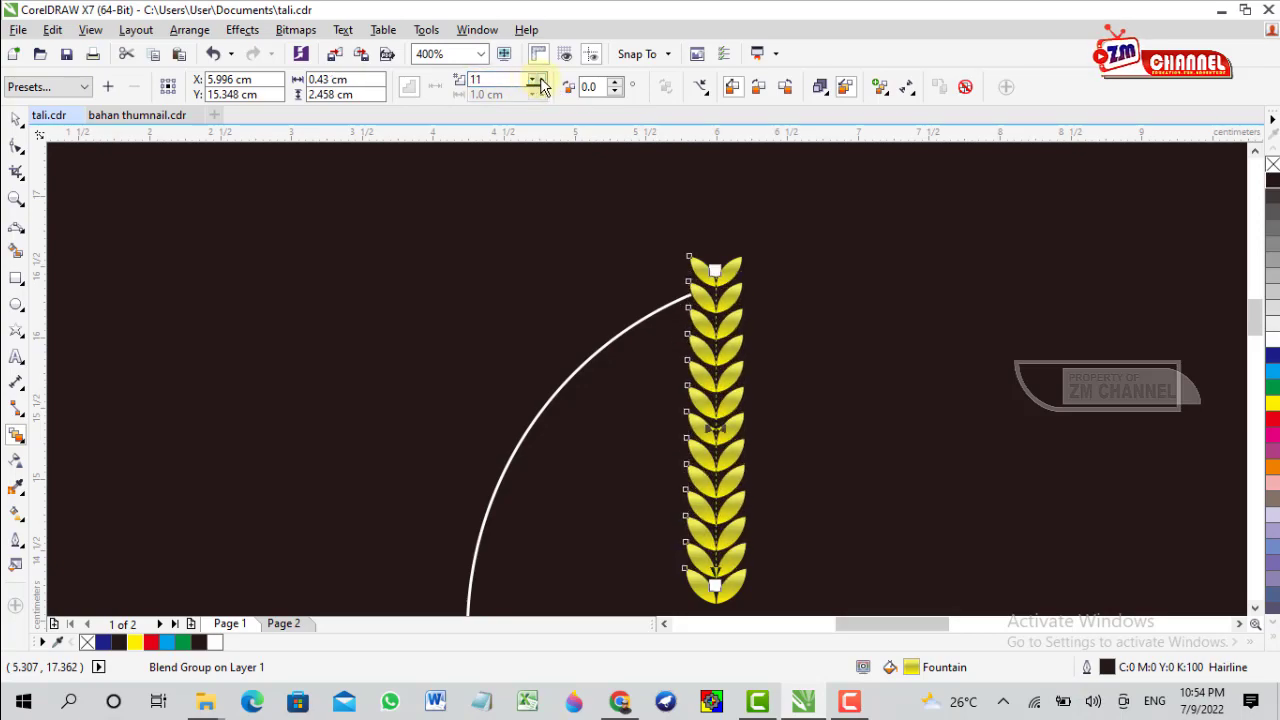
click(539, 82)
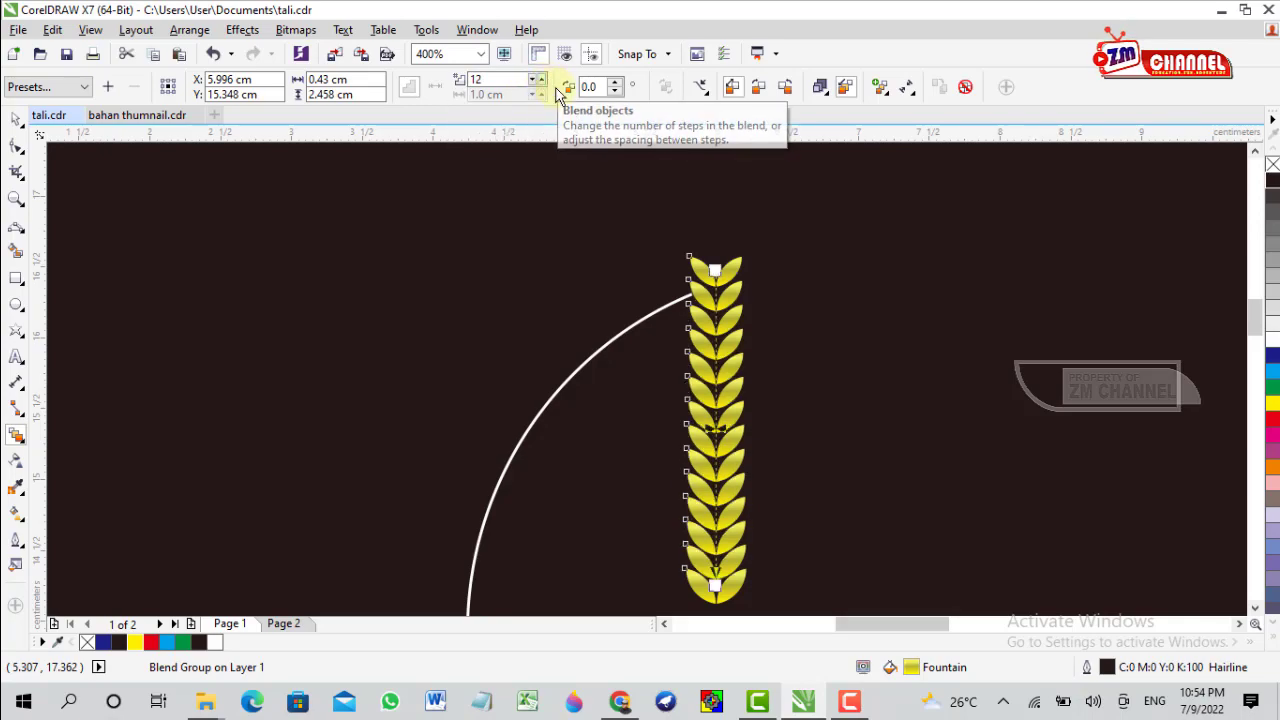
Move the leaf blend clear of the arc on its right side and assign the white arc as the blend's new path.
click(12, 120)
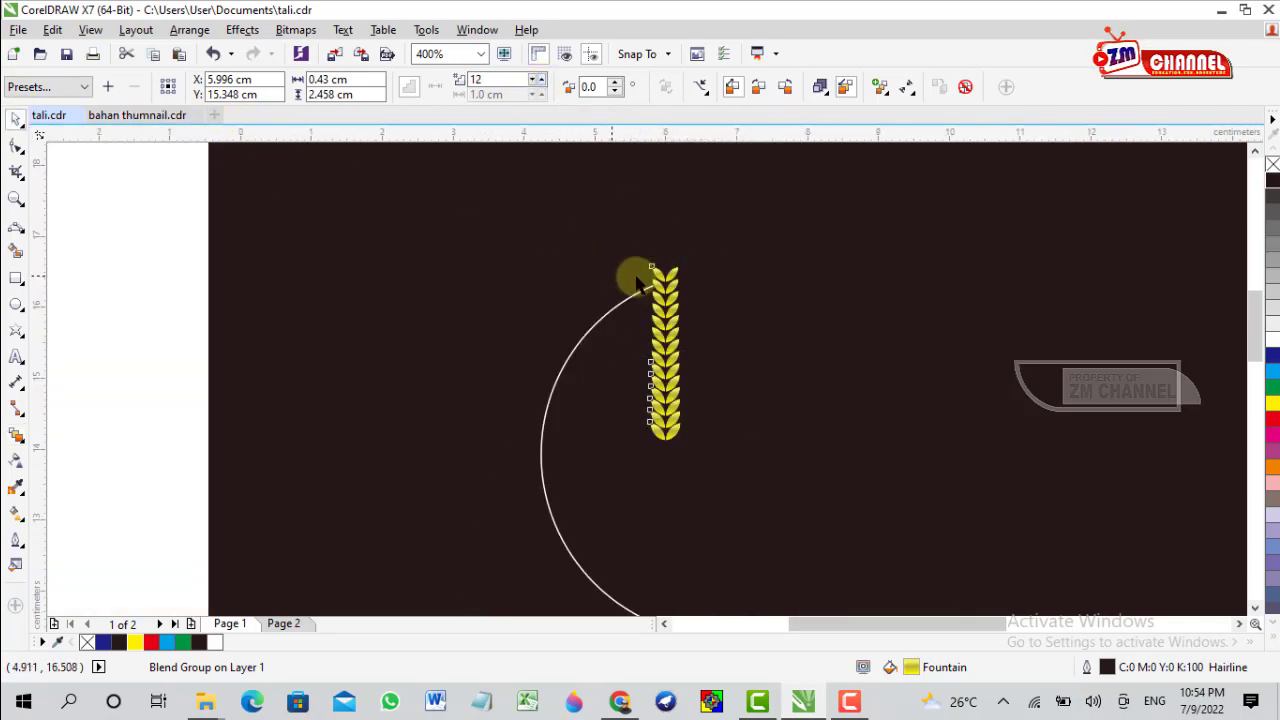
drag(676, 275, 767, 258)
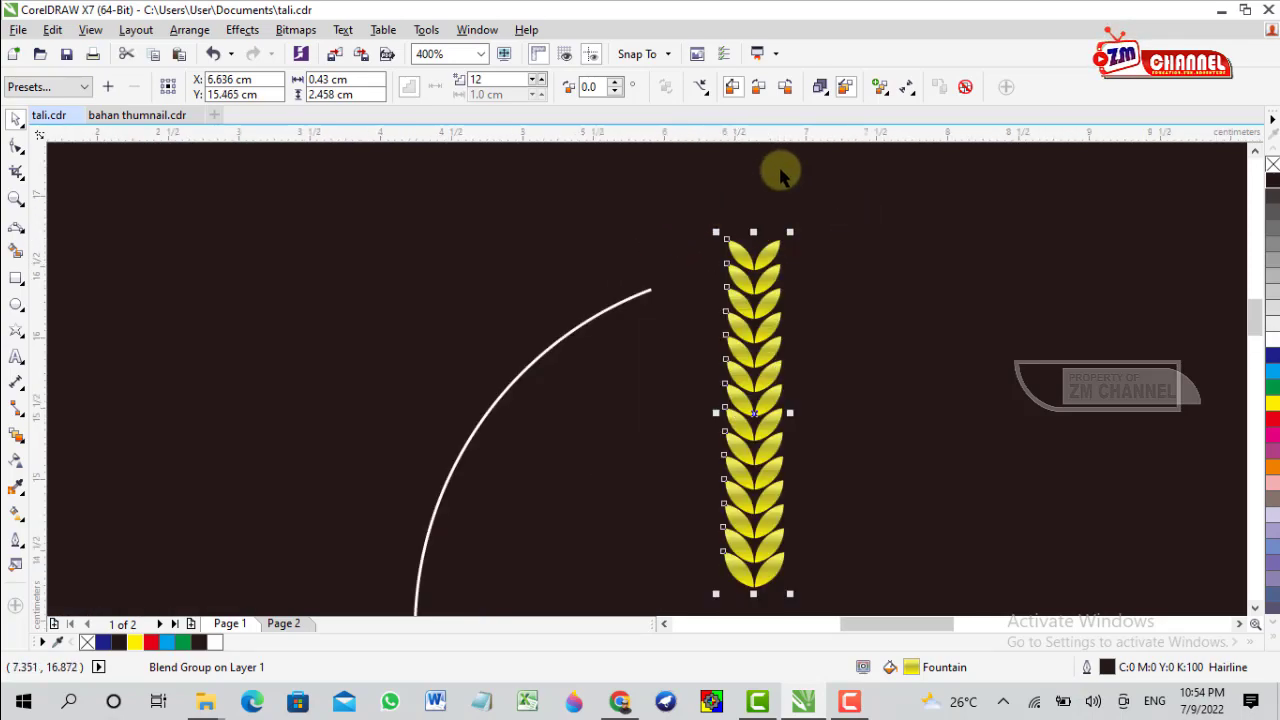
click(703, 92)
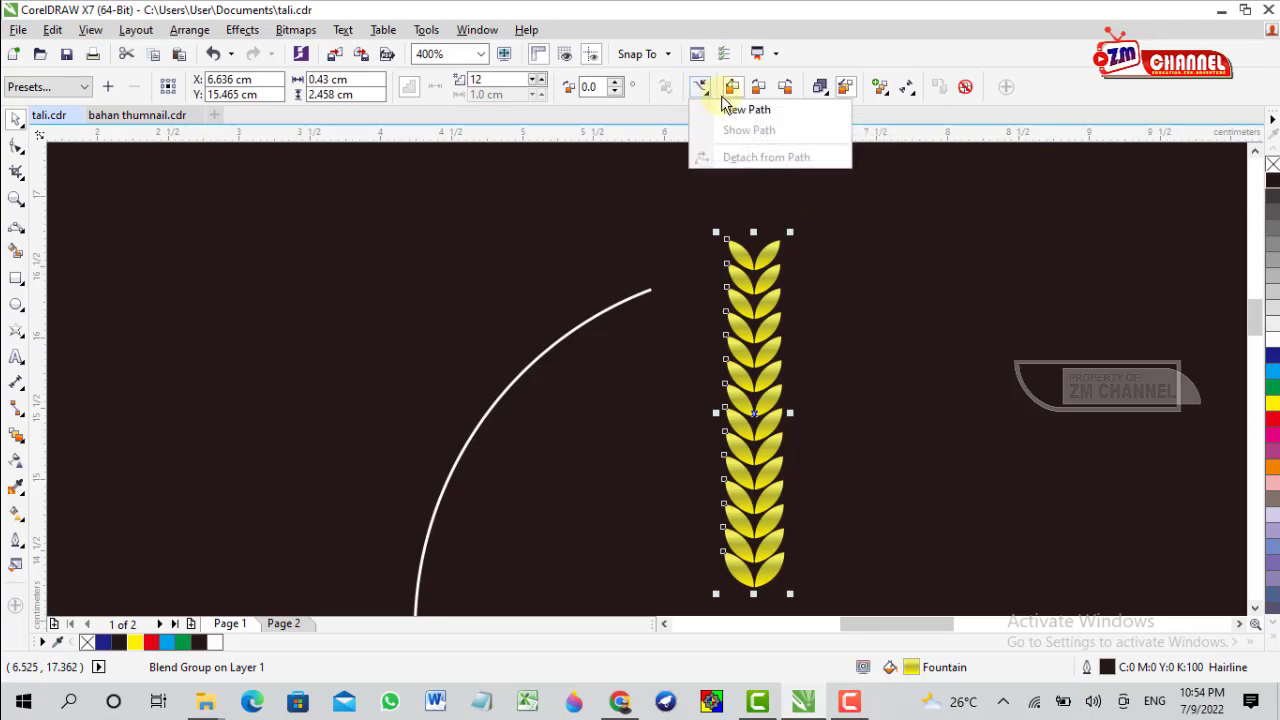
click(704, 90)
click(706, 92)
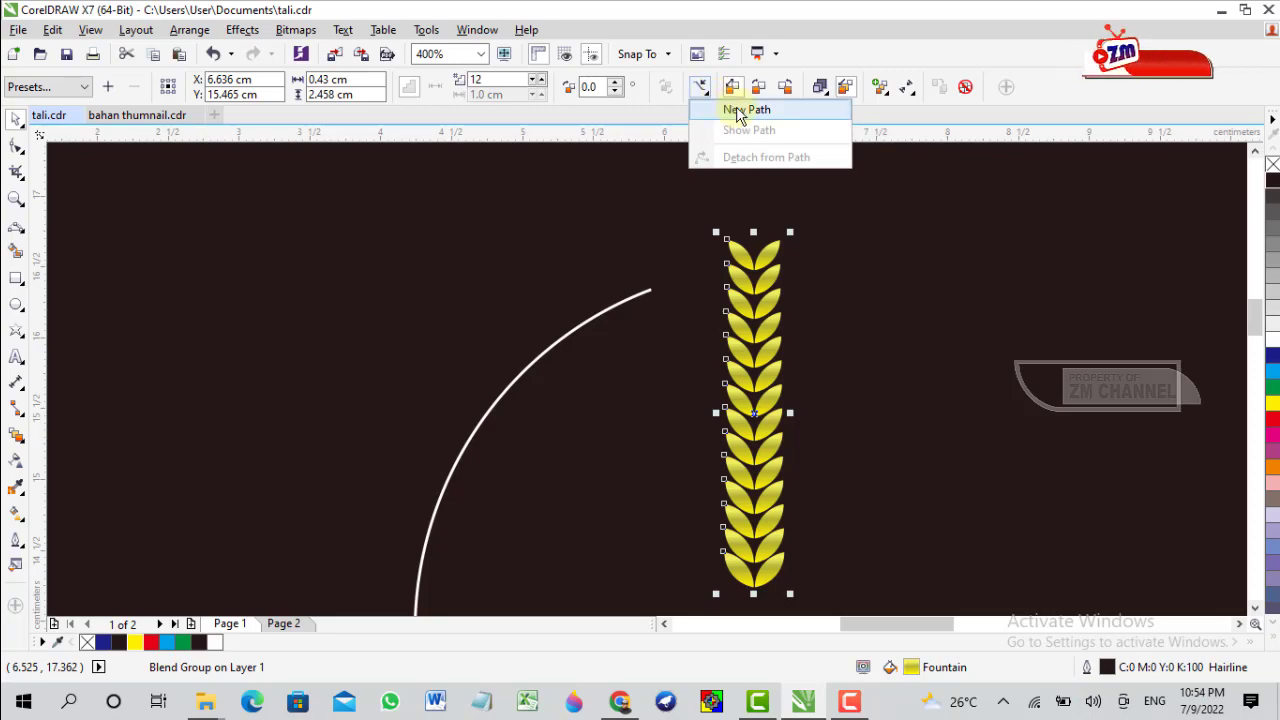
click(737, 110)
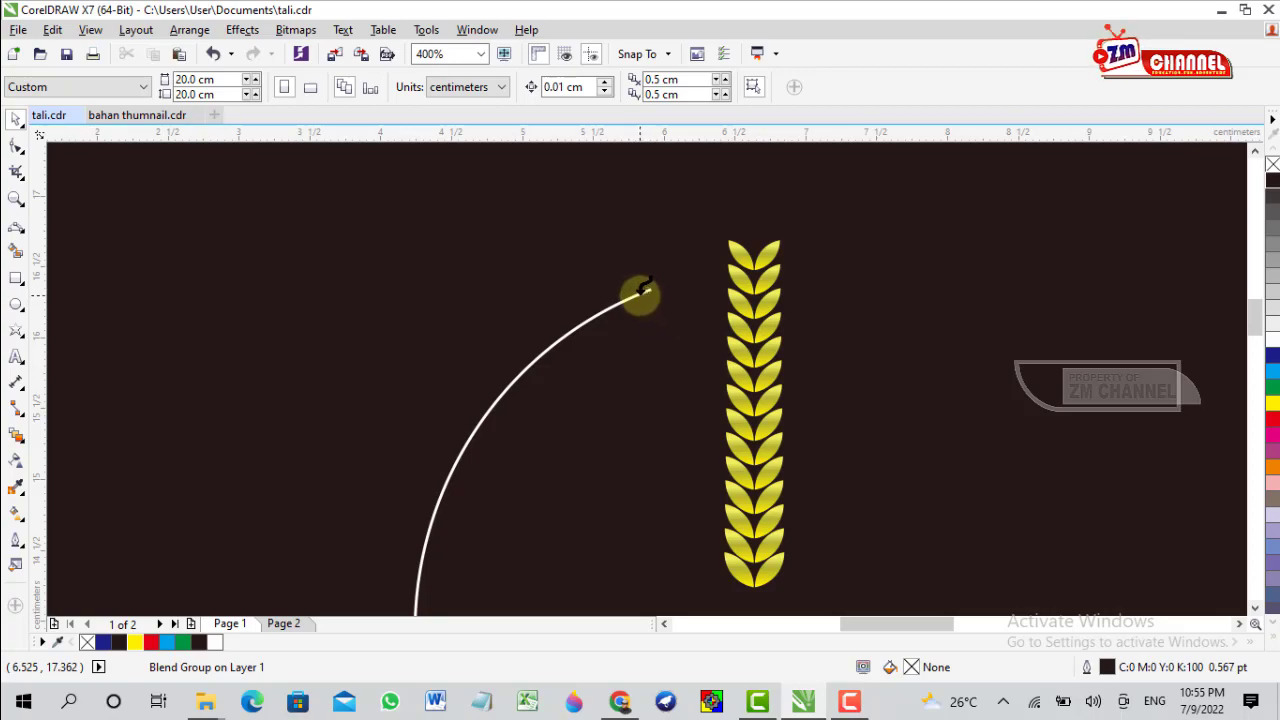
click(645, 290)
scroll(640, 294, down, 2)
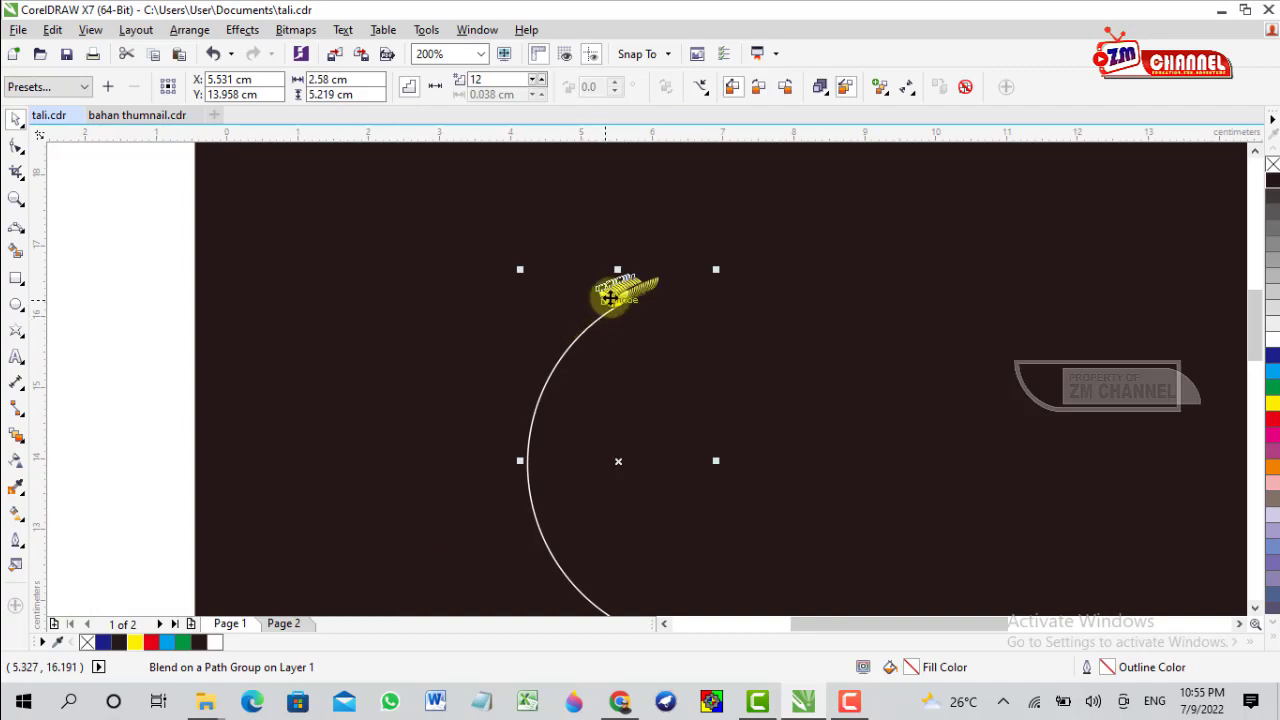
scroll(607, 299, up, 2)
scroll(622, 287, down, 2)
scroll(623, 286, up, 2)
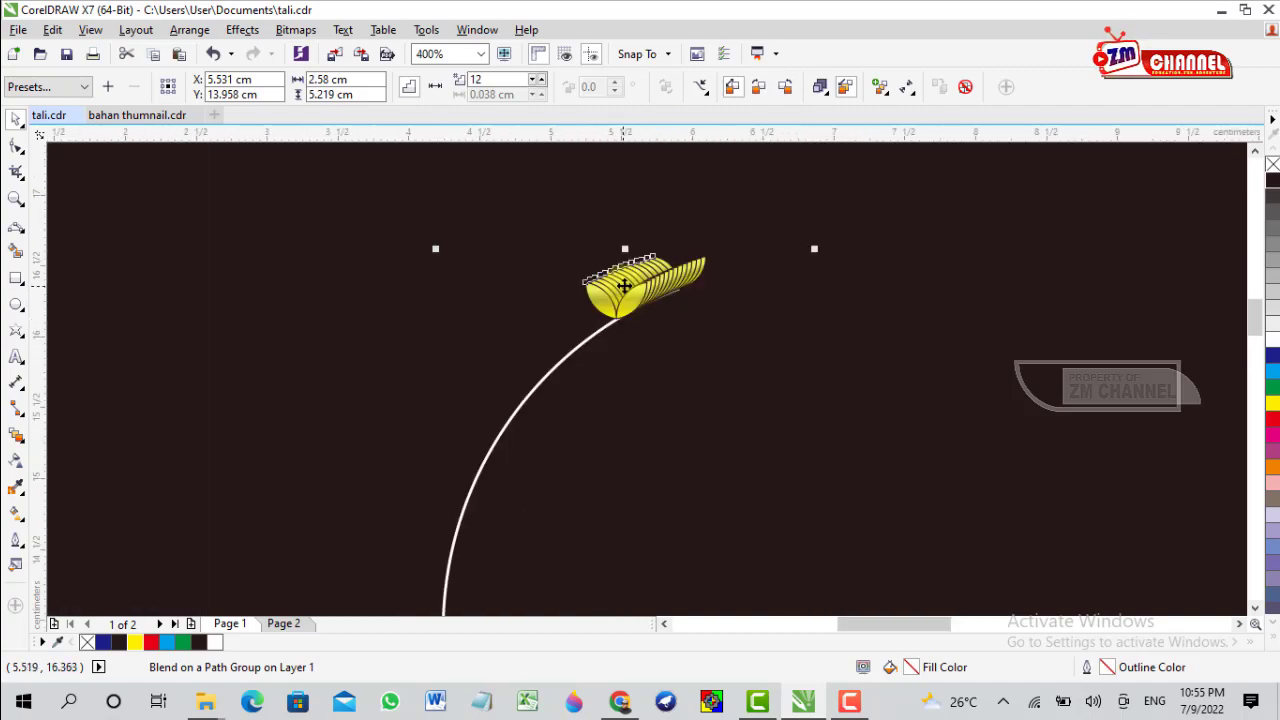
scroll(623, 286, down, 2)
scroll(630, 282, up, 2)
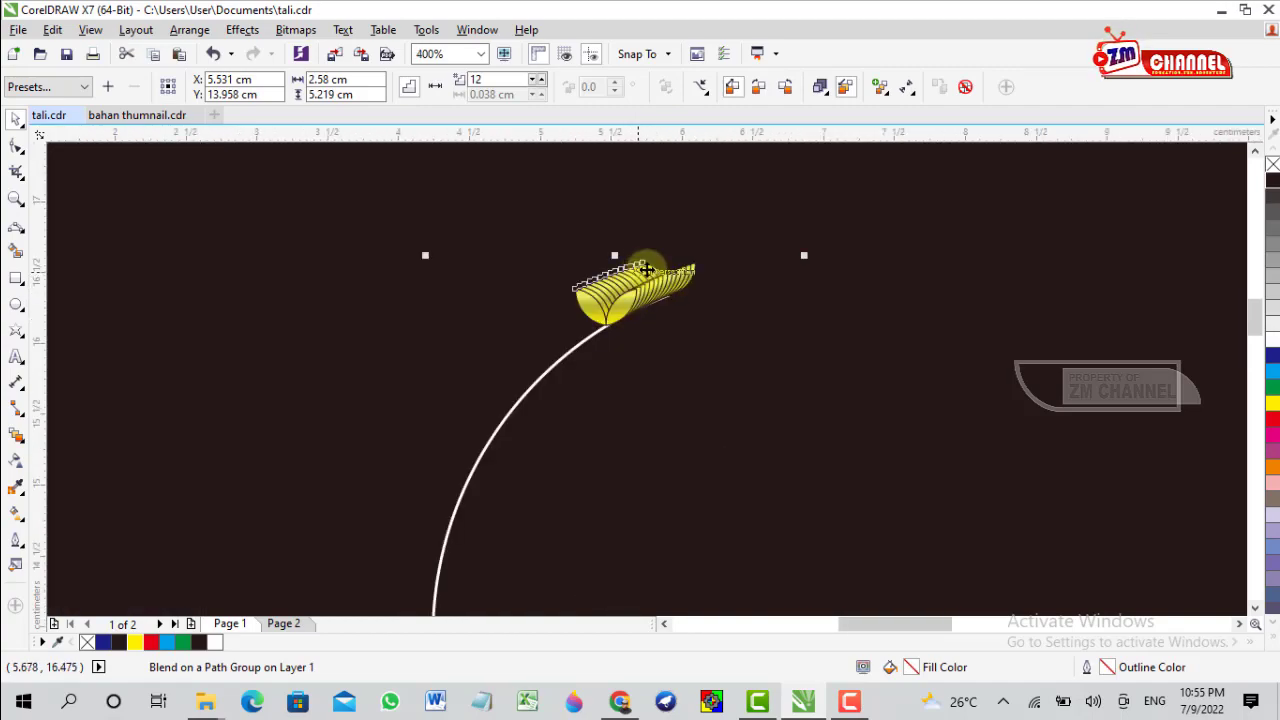
Spread the leaf blend along the full length of the arc path.
click(884, 90)
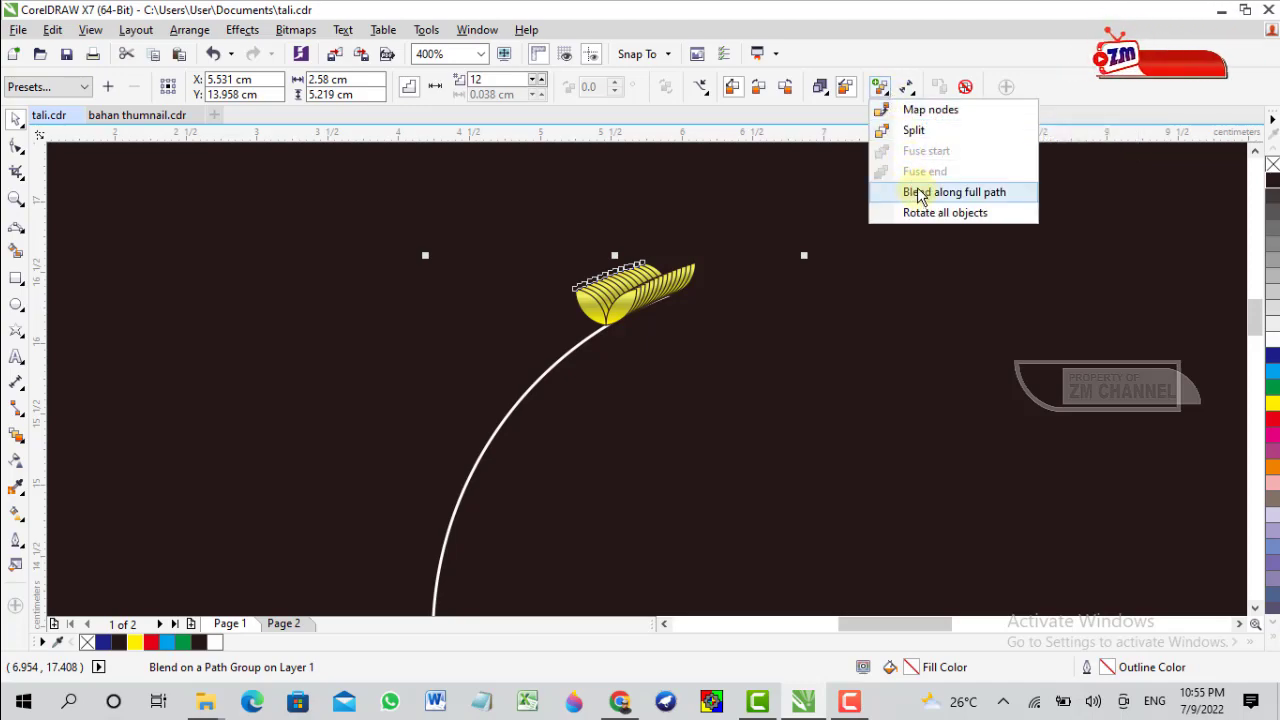
click(921, 194)
Try rotating all blend objects to follow the arc, and turn that rotation off again.
click(883, 94)
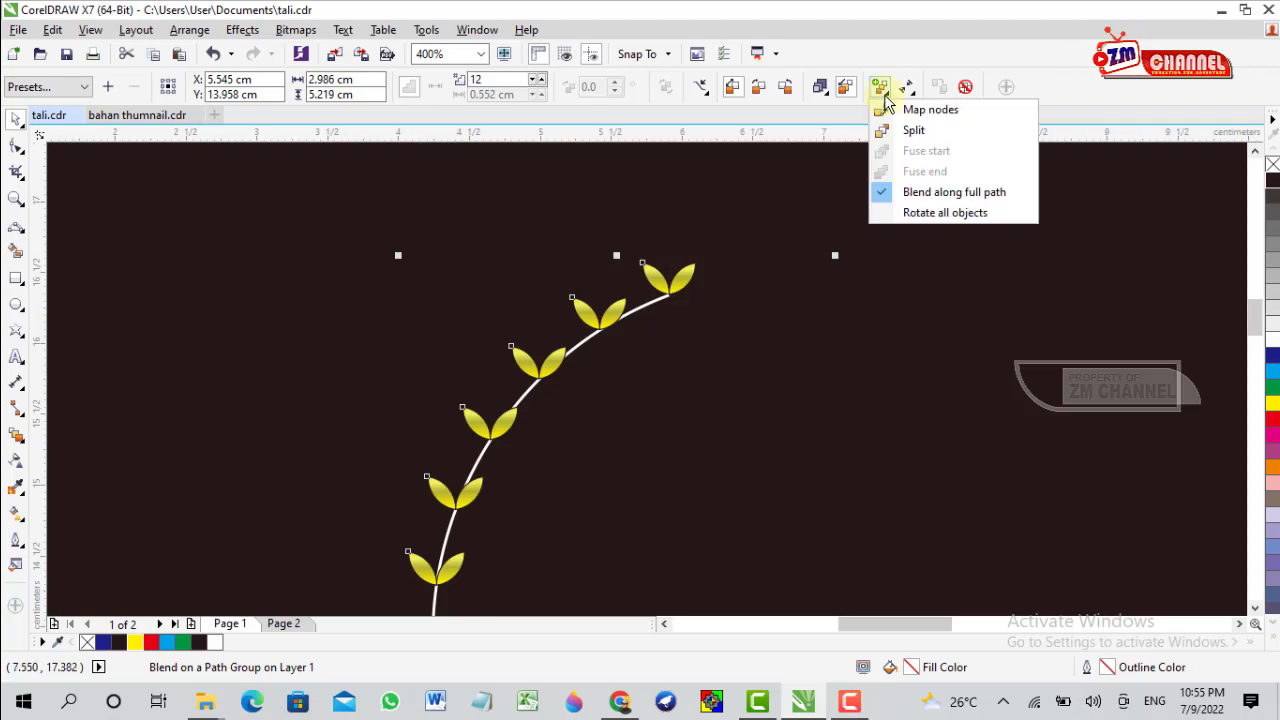
click(935, 213)
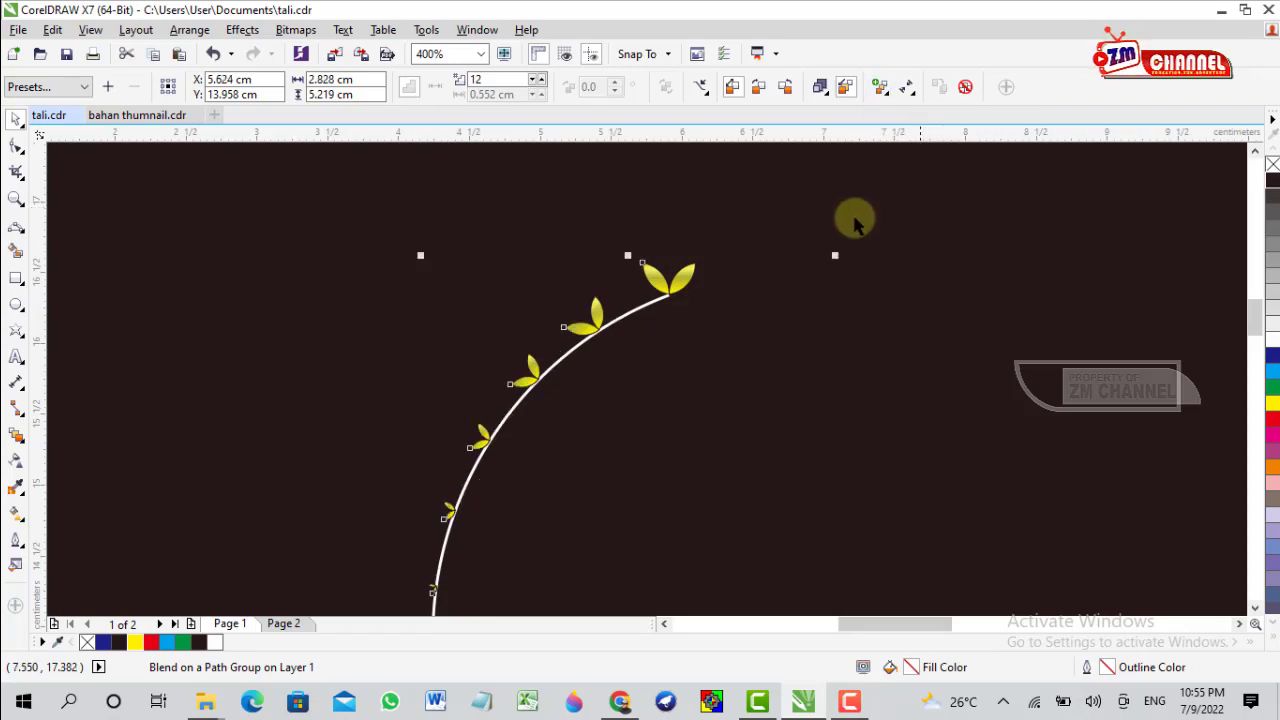
scroll(691, 244, down, 4)
scroll(760, 230, up, 2)
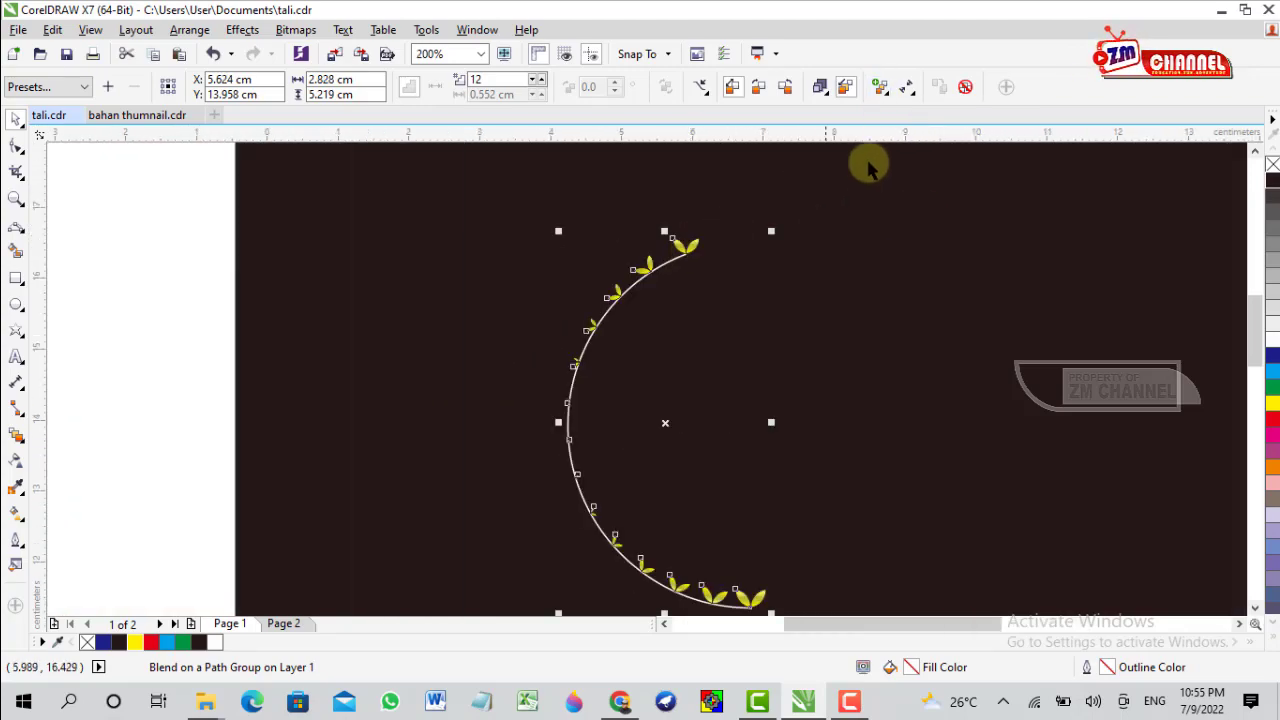
click(882, 90)
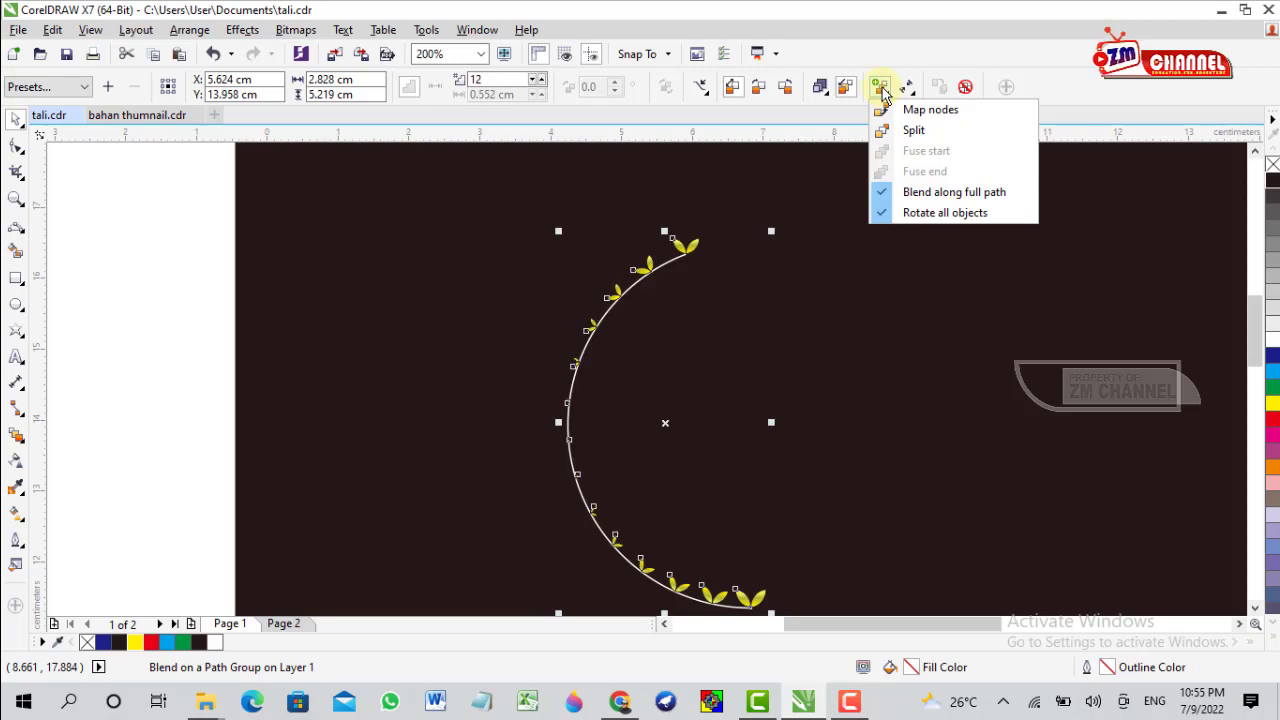
click(918, 214)
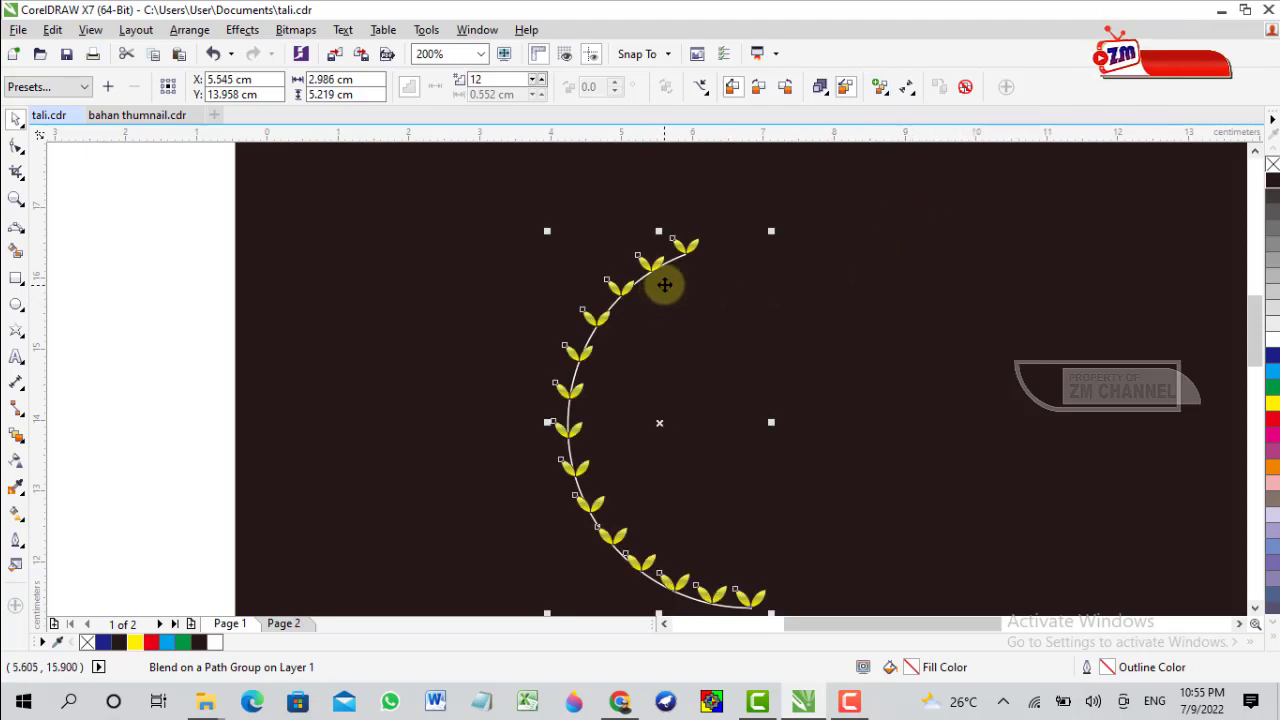
Rotate the leaf pair at the arc's upper end clockwise to about 299.2°, following the direction of the arc.
scroll(674, 271, down, 2)
scroll(680, 263, up, 4)
click(725, 265)
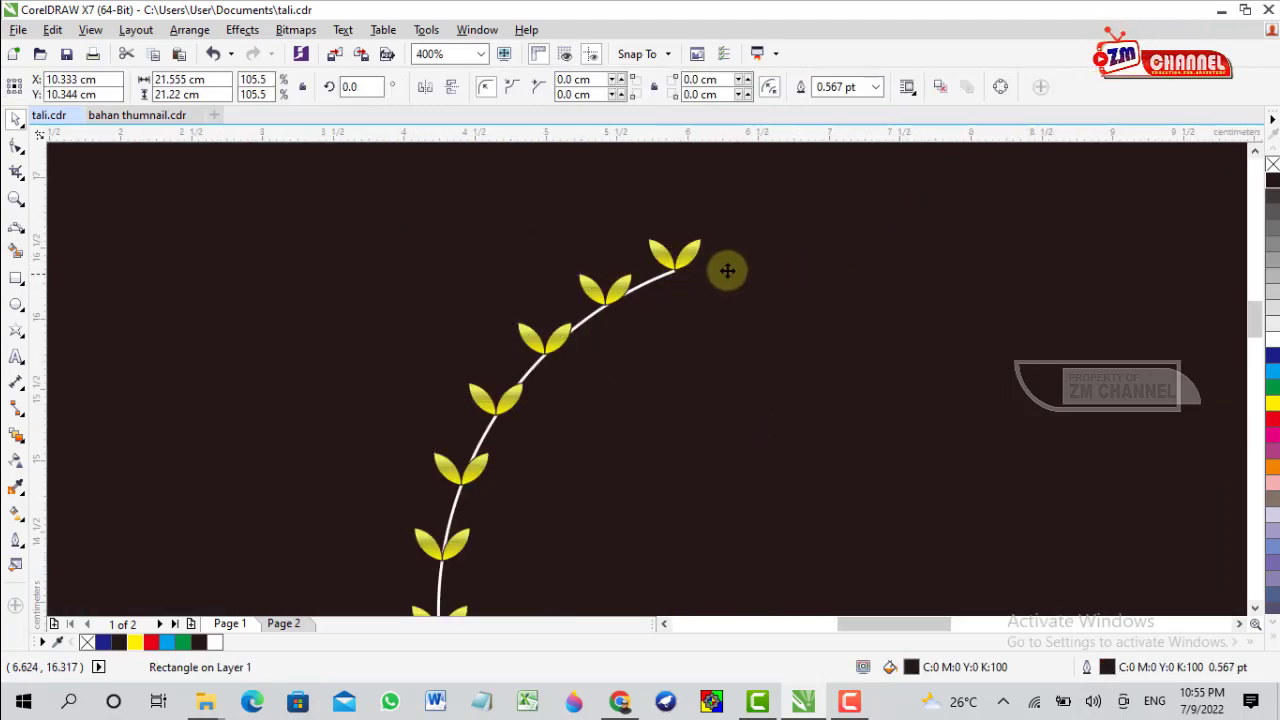
scroll(686, 268, down, 2)
scroll(686, 263, up, 4)
click(686, 263)
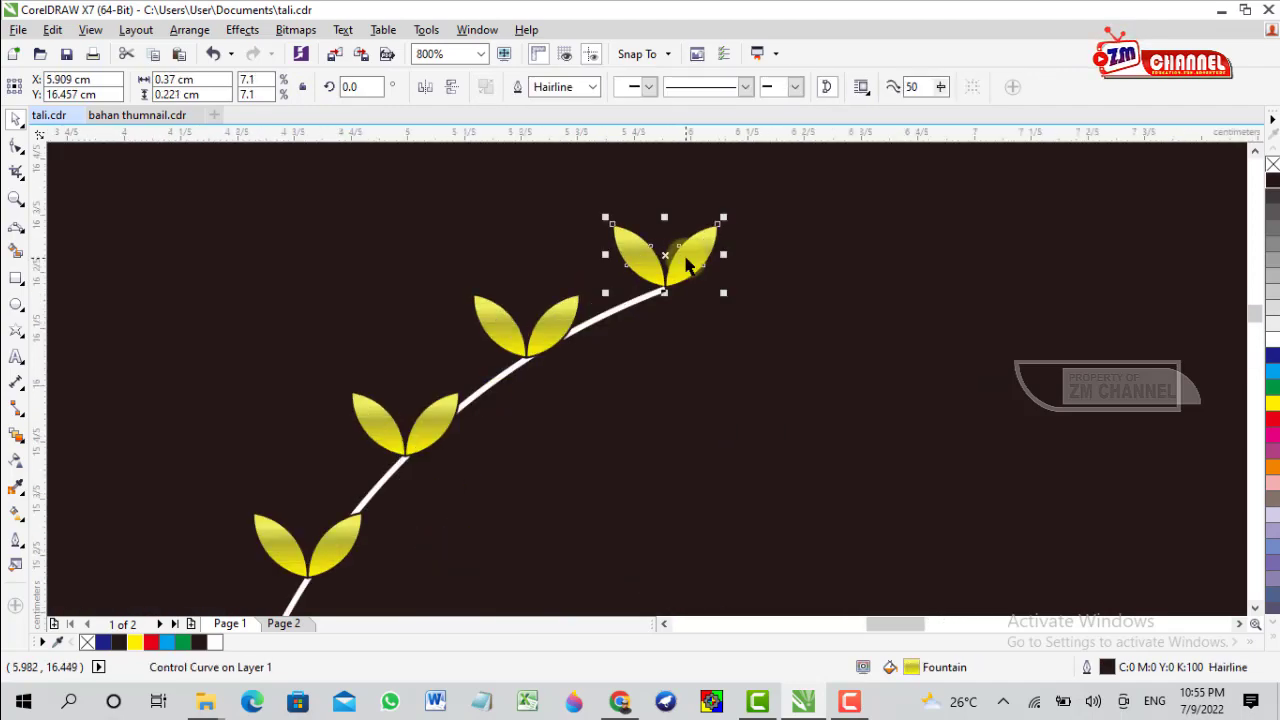
click(686, 262)
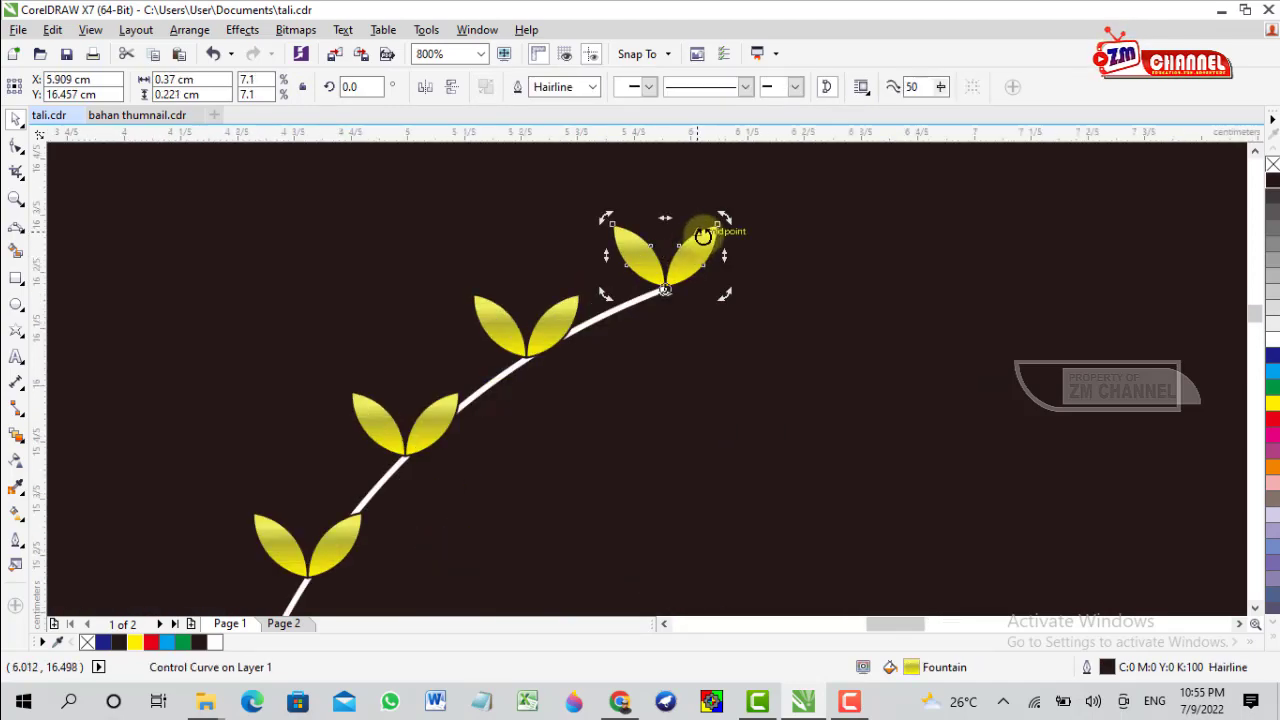
drag(724, 218, 739, 303)
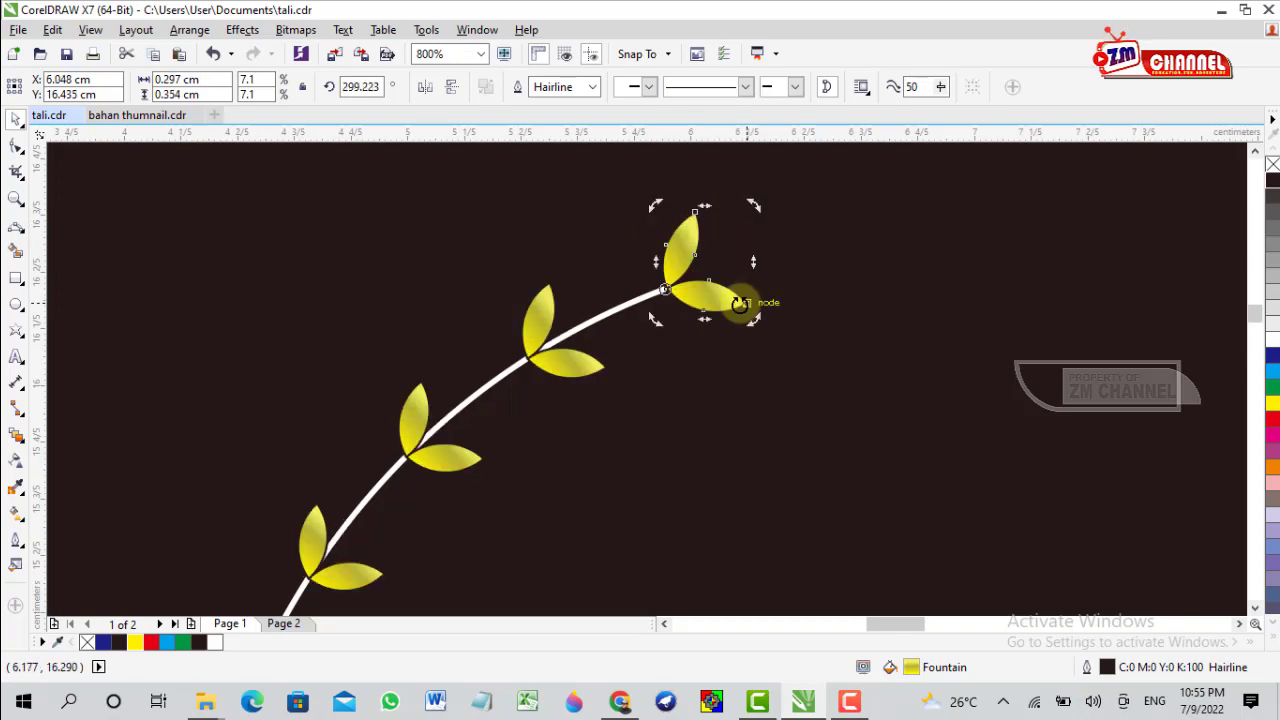
Rotate the leaf pair at the arc's lower end counterclockwise to about 84.8°, so its leaves straddle the arc.
scroll(730, 295, down, 3)
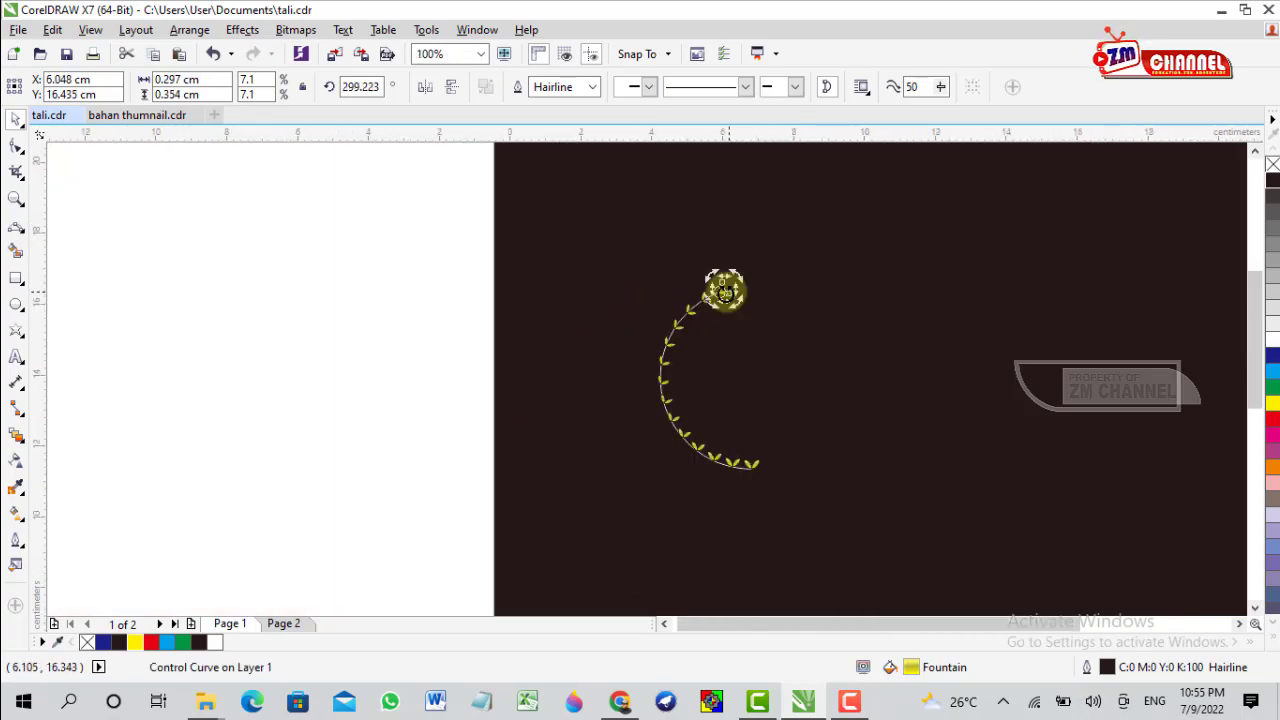
scroll(748, 460, up, 2)
scroll(758, 465, down, 1)
scroll(760, 455, up, 2)
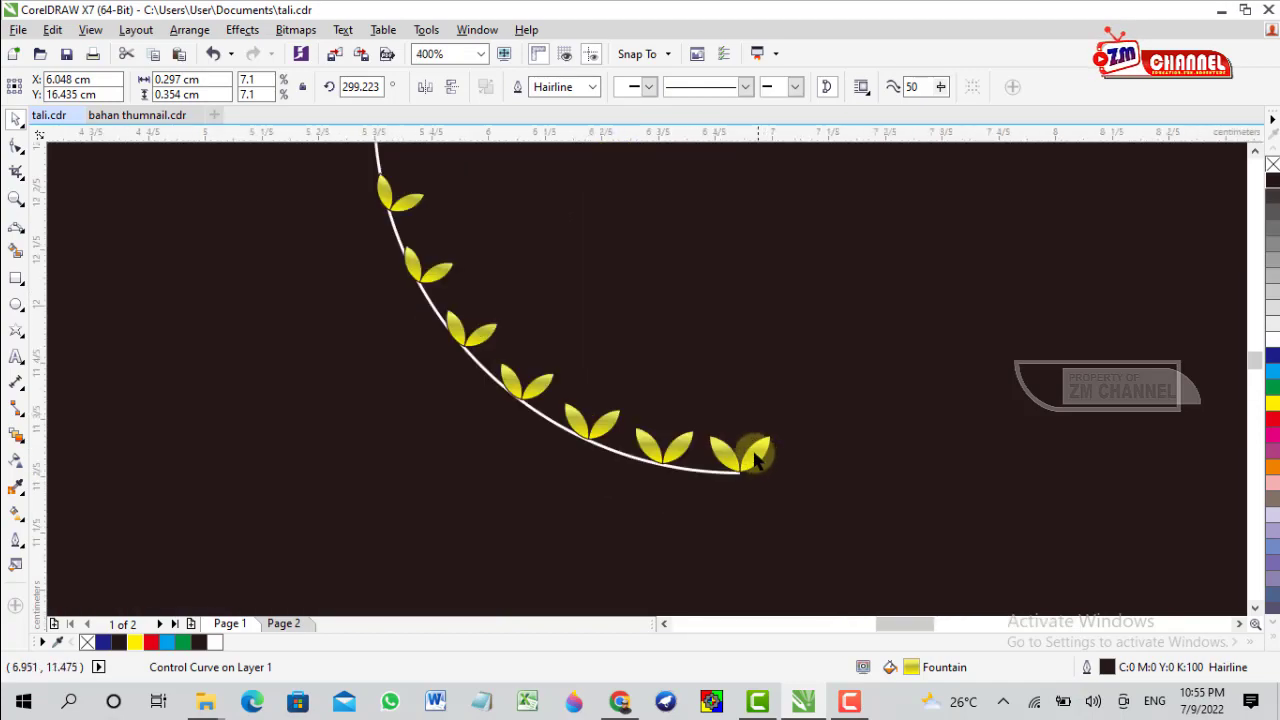
click(757, 460)
click(752, 453)
drag(651, 417, 640, 560)
scroll(678, 418, down, 3)
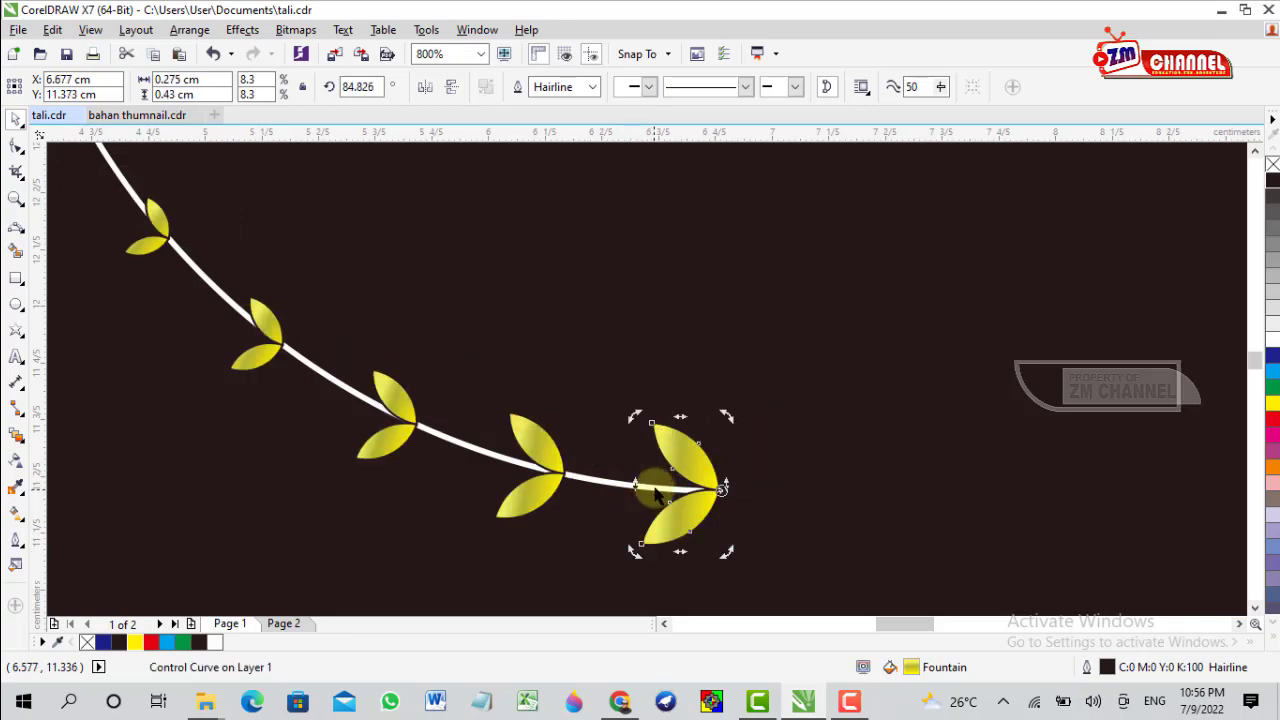
Turn on Rotate all objects for the leaf blend so the leaf pairs follow the arc.
scroll(651, 263, up, 2)
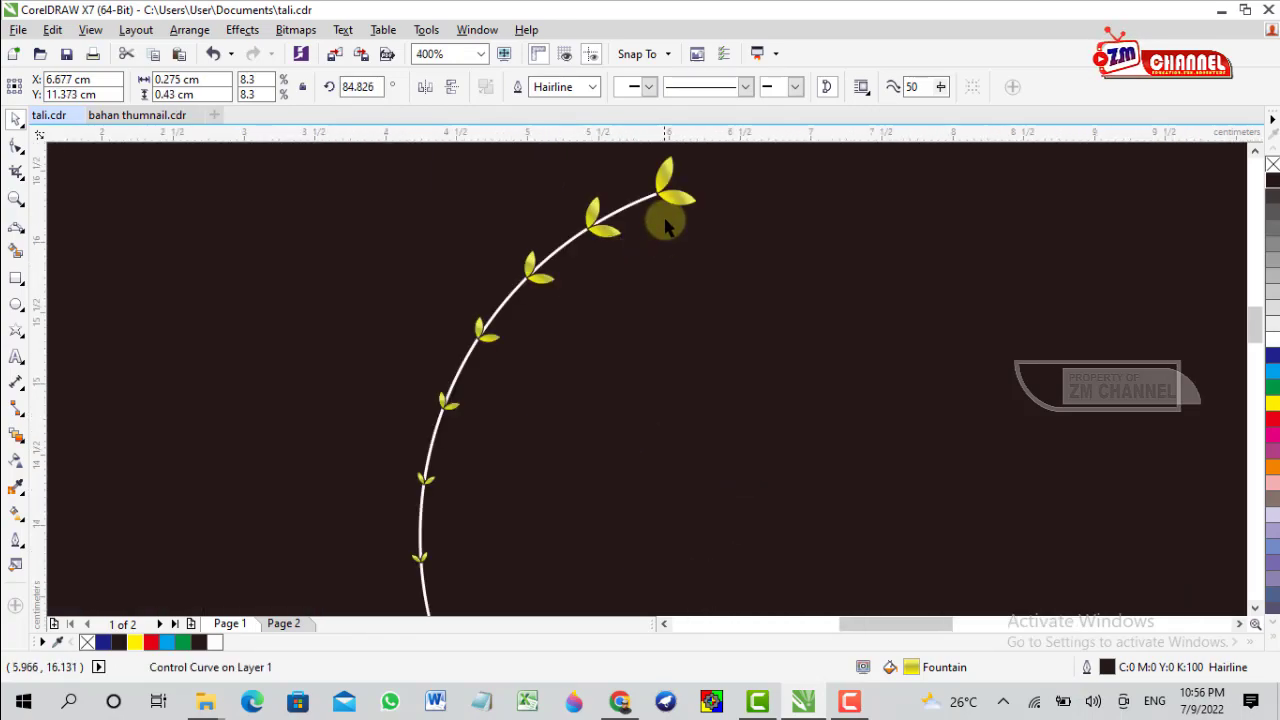
scroll(672, 214, down, 1)
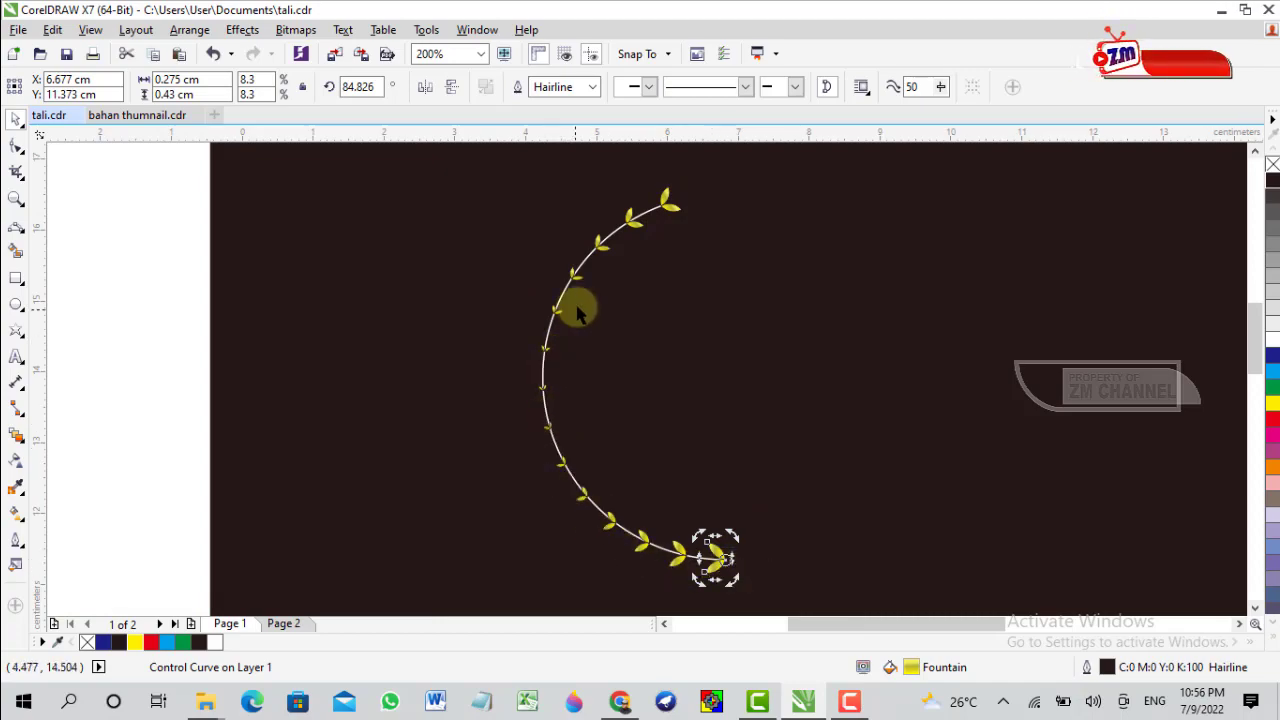
click(775, 292)
click(616, 218)
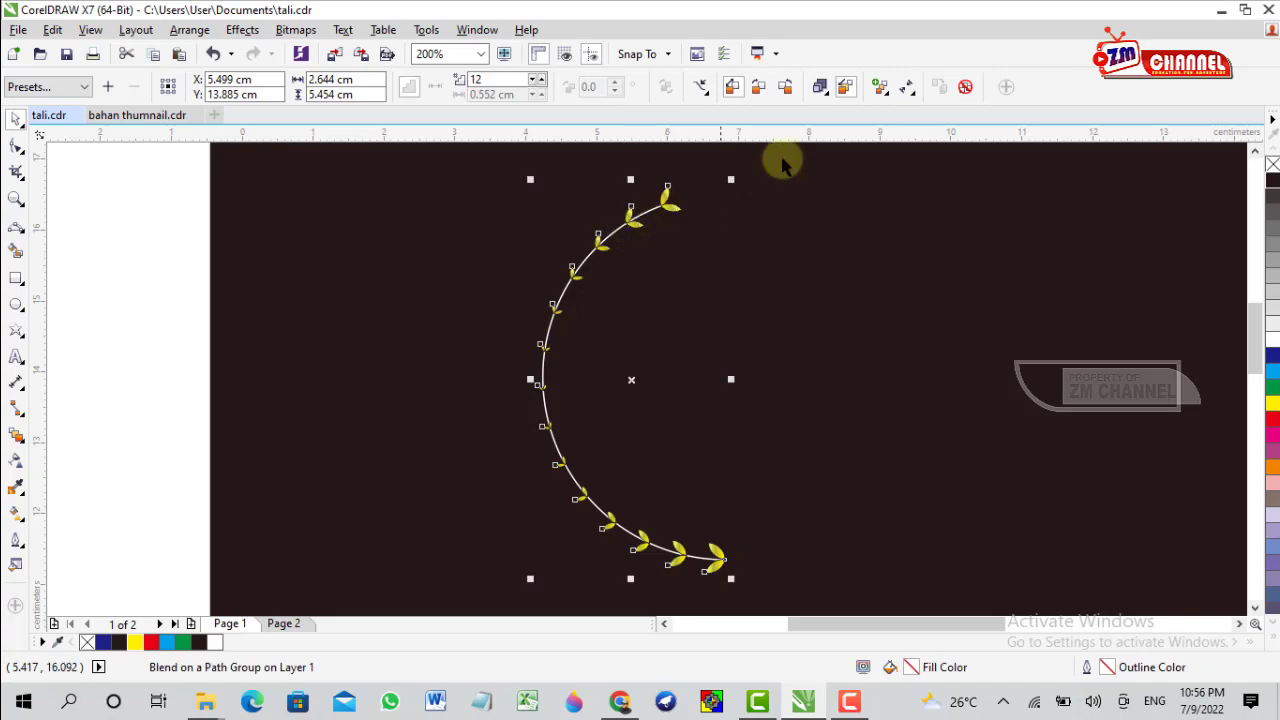
click(888, 95)
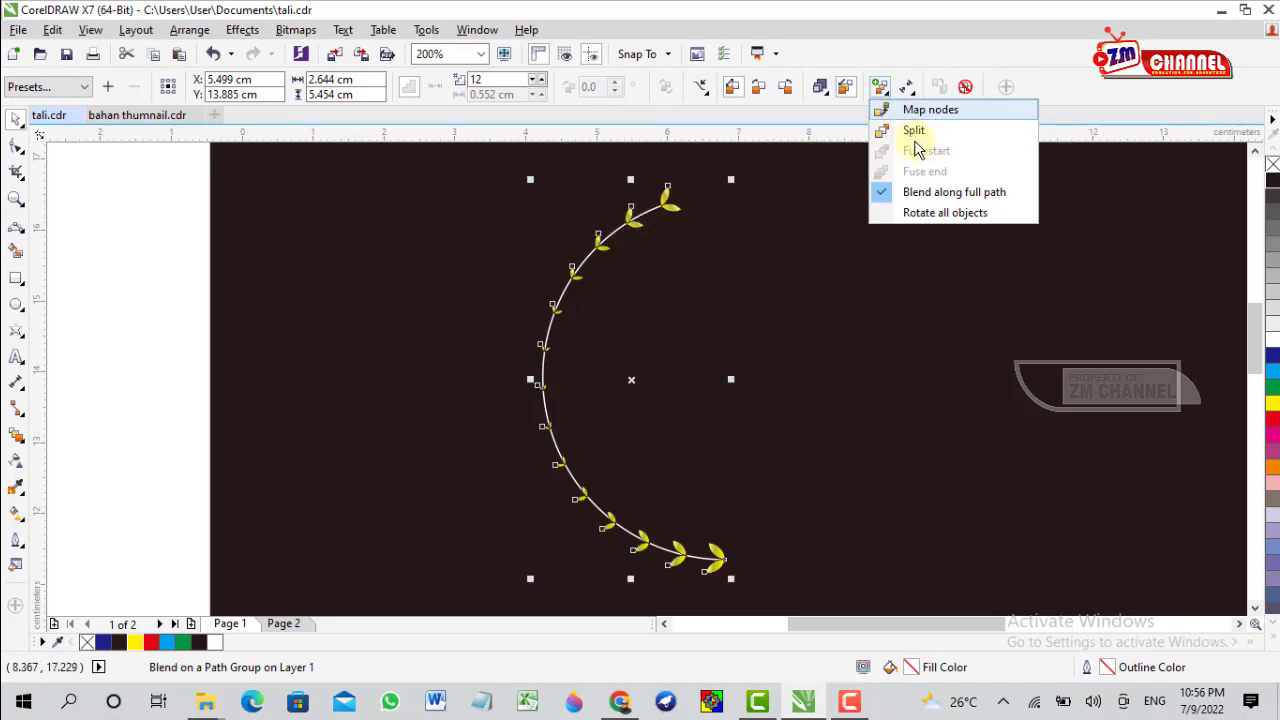
click(945, 213)
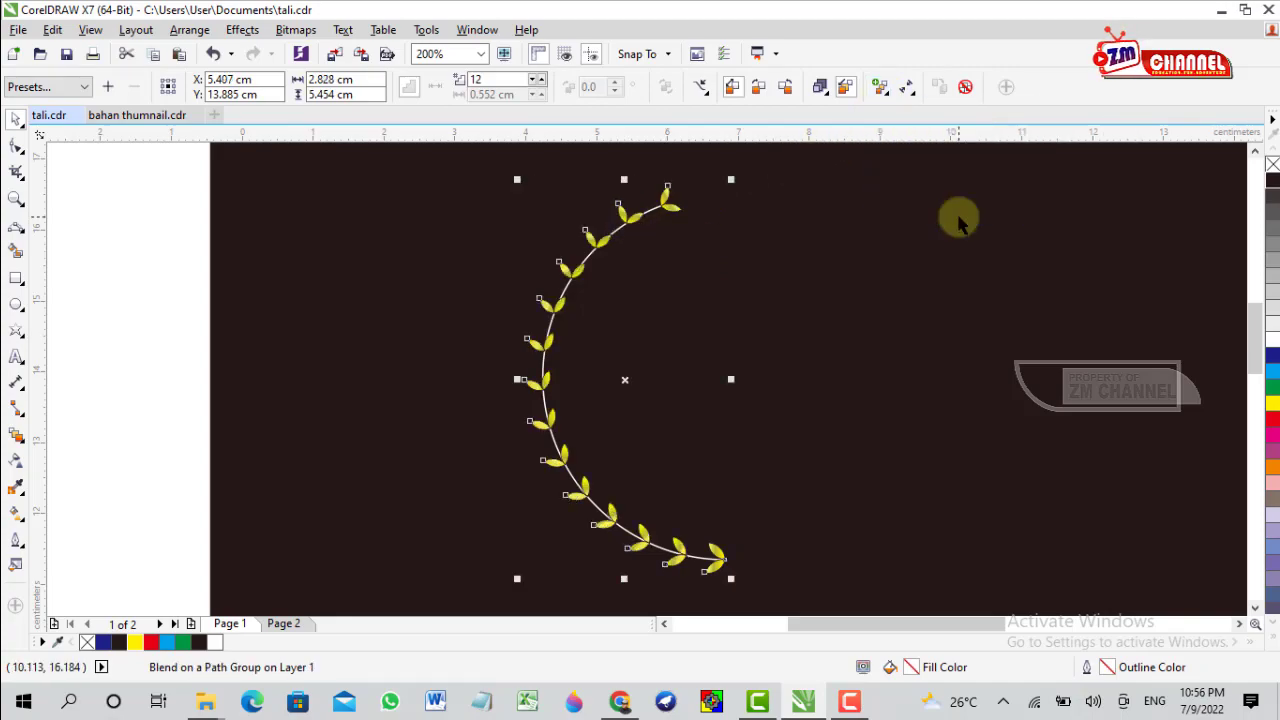
click(958, 222)
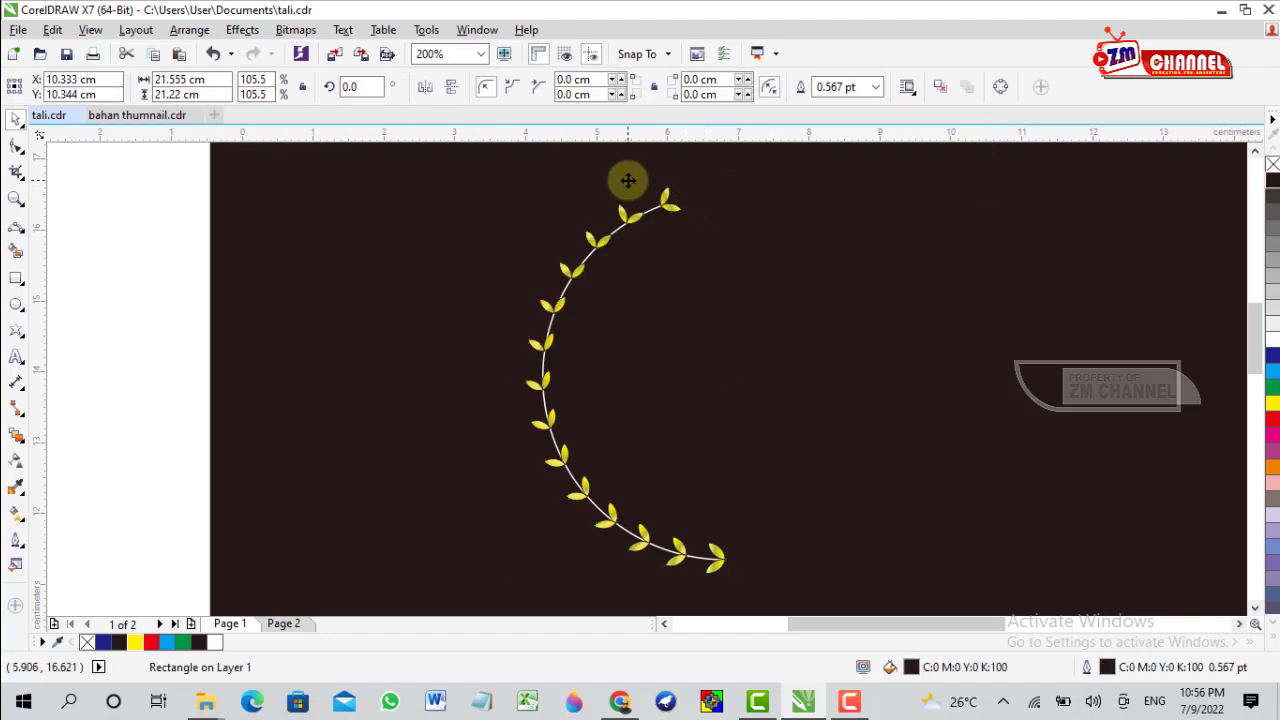
Rotate the leaf pair at the arc's upper end further clockwise to about 260.1°.
scroll(640, 190, up, 1)
click(703, 205)
click(709, 200)
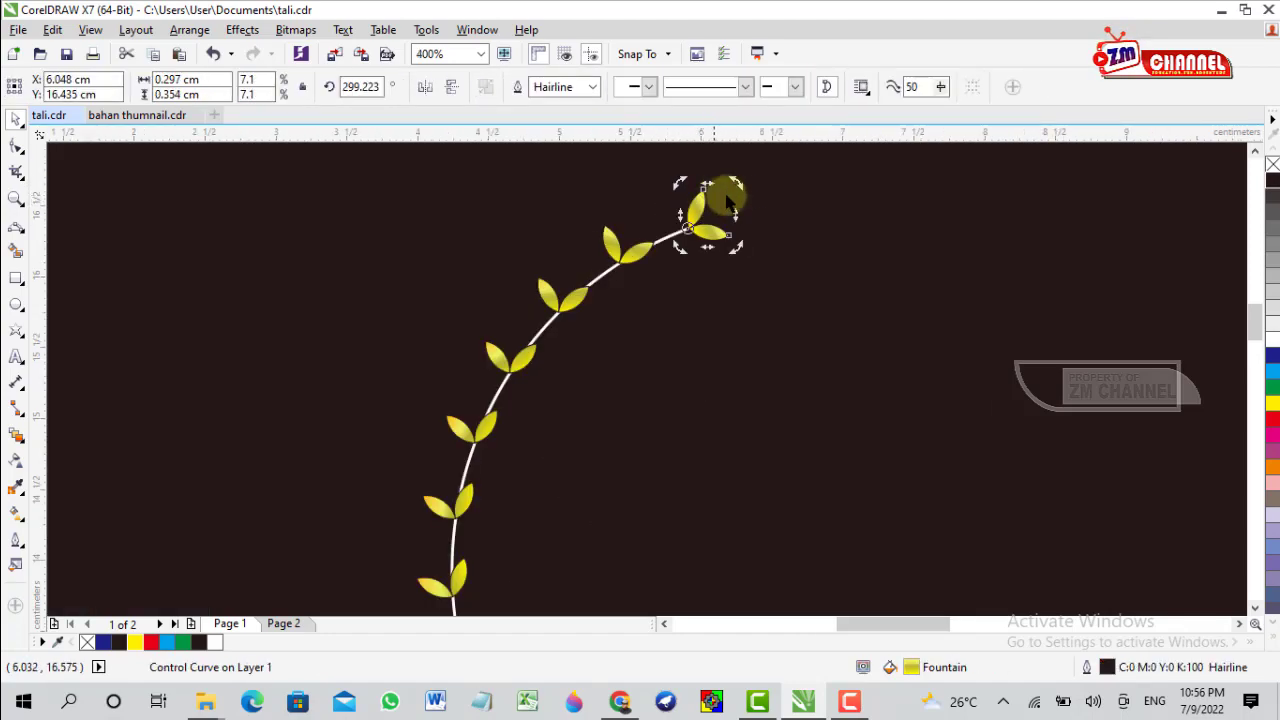
drag(735, 184, 753, 225)
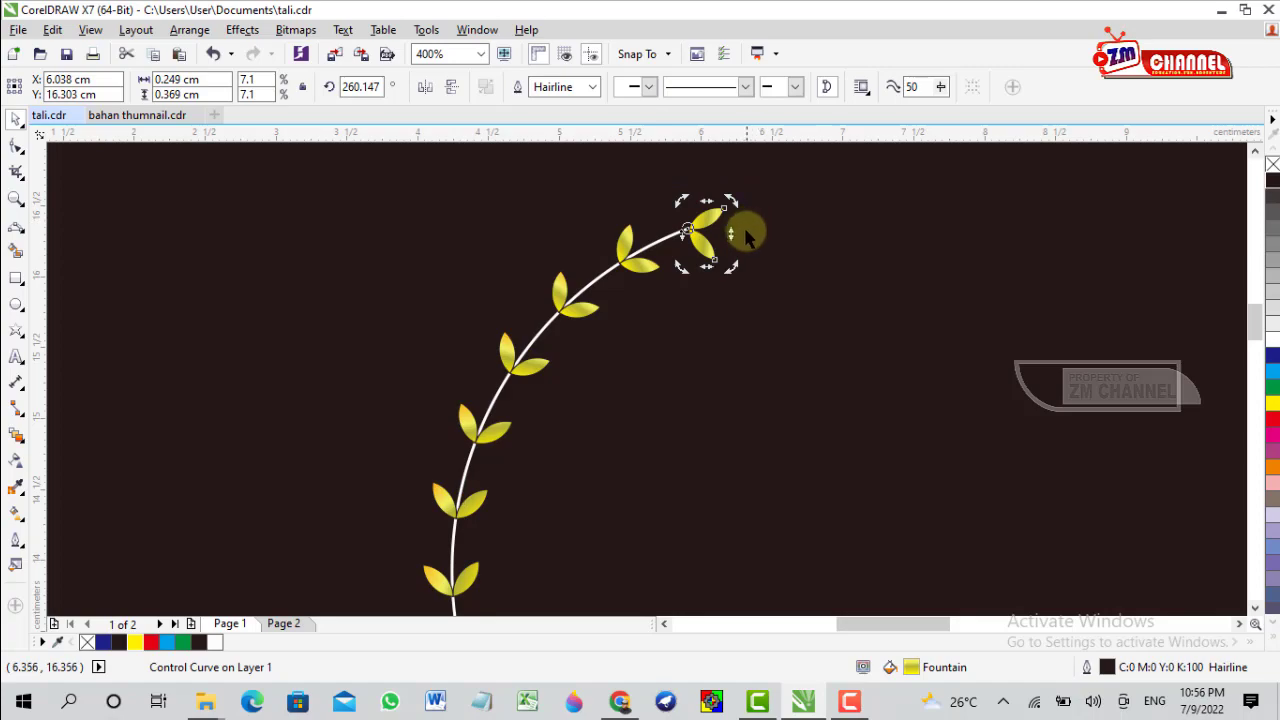
scroll(680, 262, down, 1)
scroll(600, 330, up, 1)
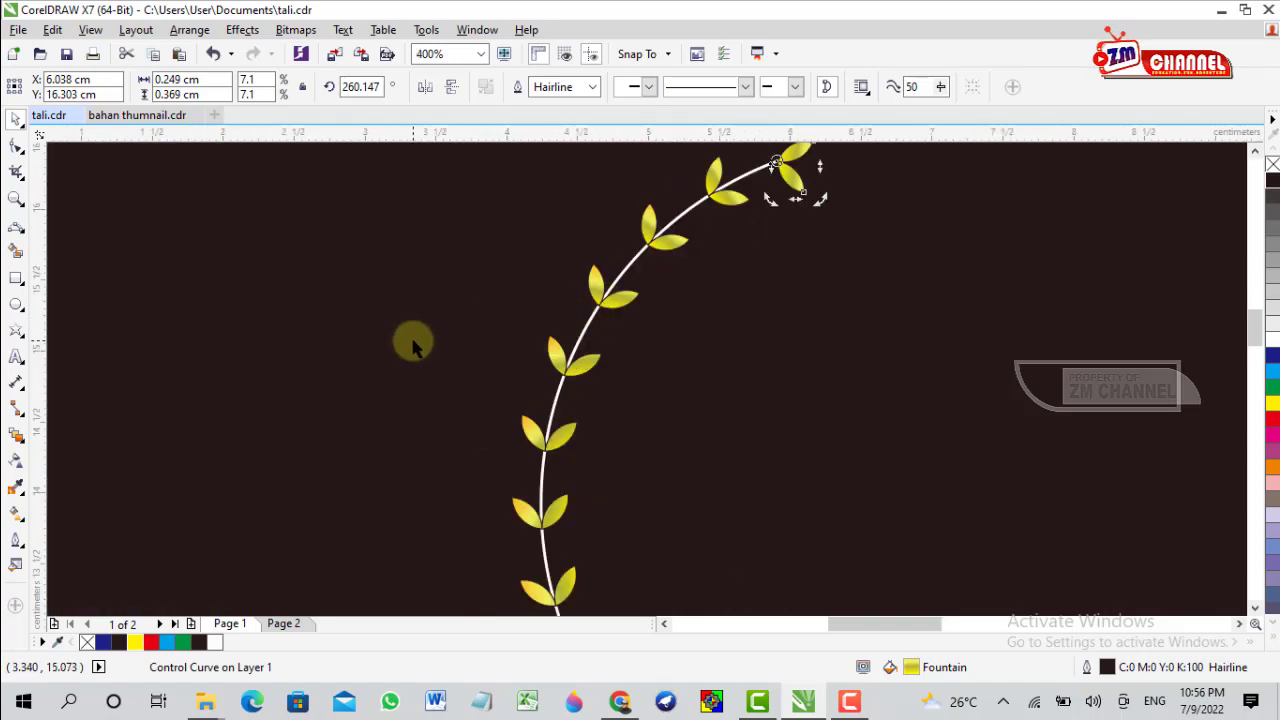
scroll(630, 350, down, 1)
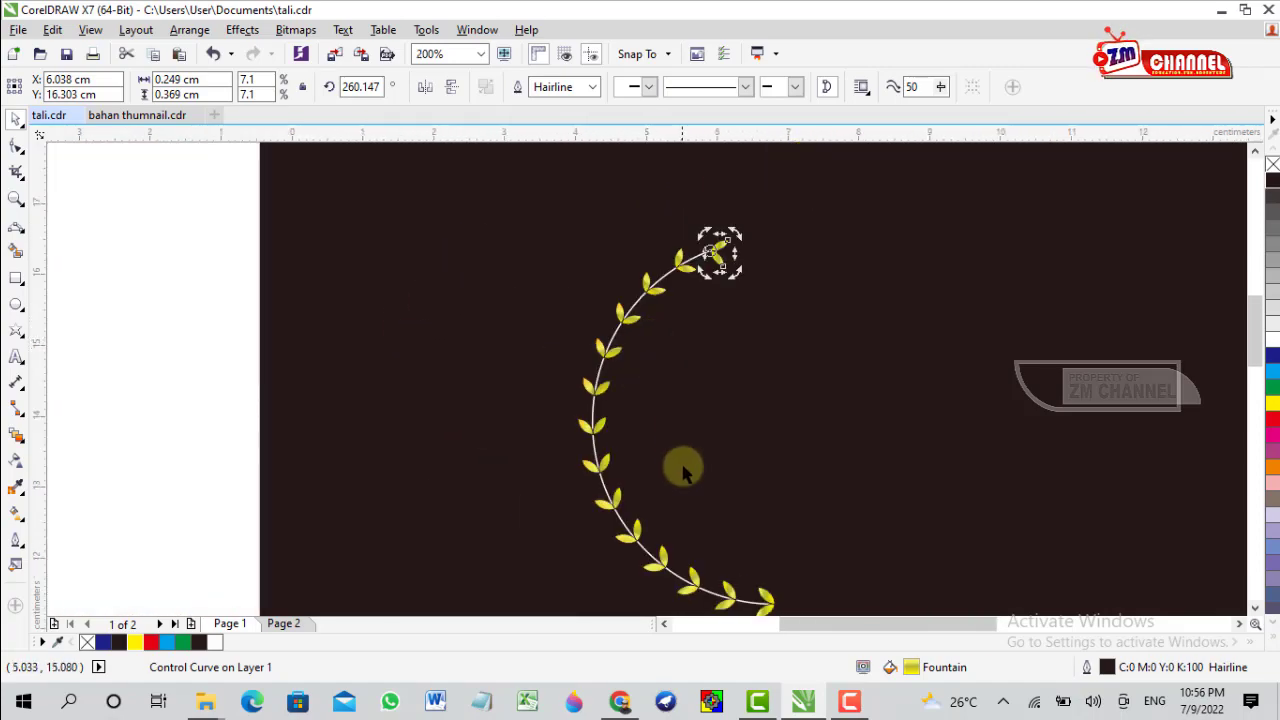
Increase the number of steps in the leaf blend to 36.
scroll(684, 420, down, 1)
scroll(714, 314, up, 2)
click(768, 287)
click(655, 302)
scroll(651, 306, down, 1)
scroll(646, 314, up, 1)
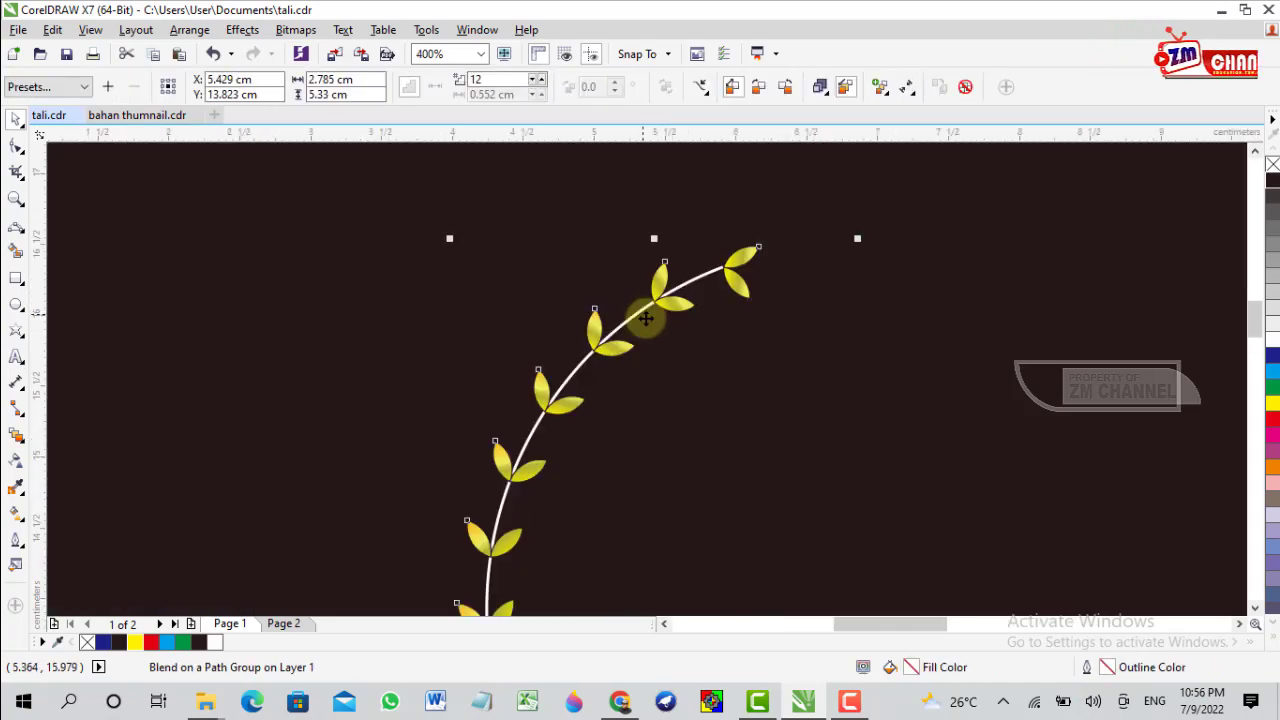
click(537, 80)
click(537, 80)
click(538, 80)
click(538, 80)
click(538, 80)
click(538, 80)
click(538, 80)
click(538, 80)
click(539, 81)
click(539, 81)
click(539, 81)
click(539, 81)
click(539, 81)
click(539, 81)
scroll(619, 234, down, 1)
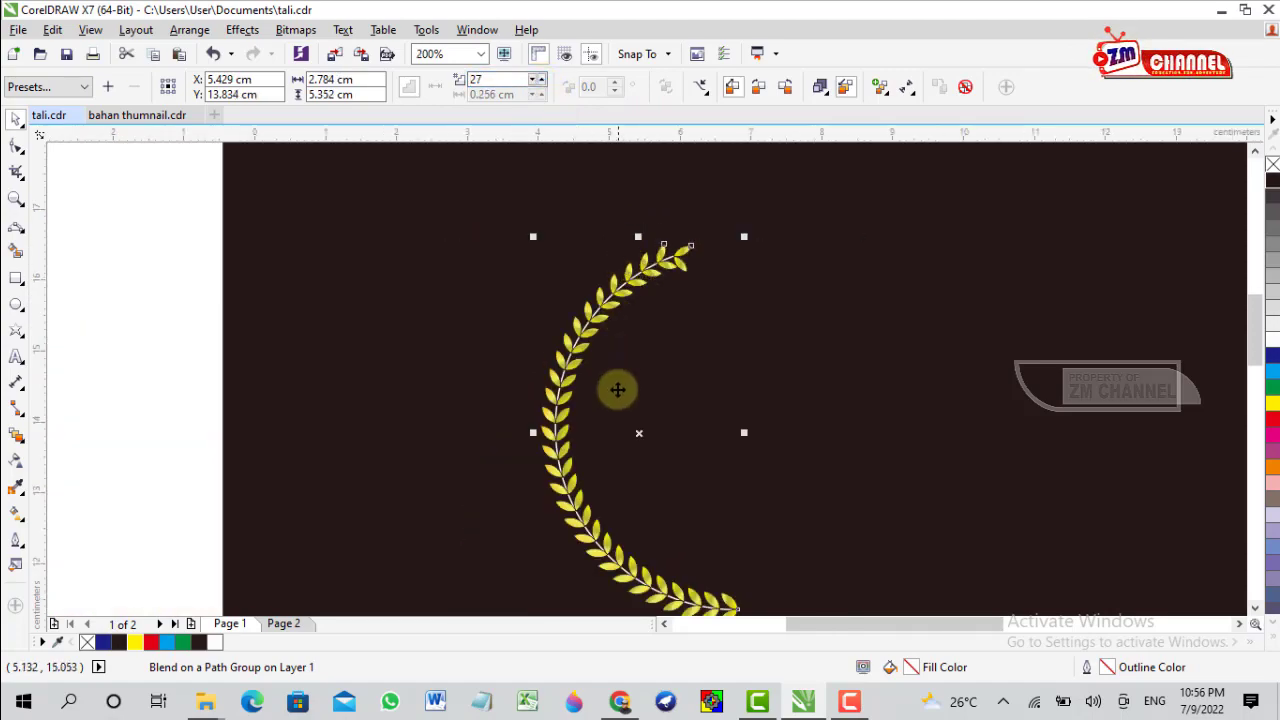
click(539, 80)
click(539, 80)
click(539, 80)
click(539, 80)
click(540, 80)
click(540, 80)
click(540, 80)
click(540, 80)
click(540, 80)
Examine the leaf spacing and overlap at the upper and lower ends of the wreath.
scroll(660, 258, down, 1)
scroll(660, 259, up, 1)
scroll(660, 258, up, 1)
scroll(688, 243, up, 2)
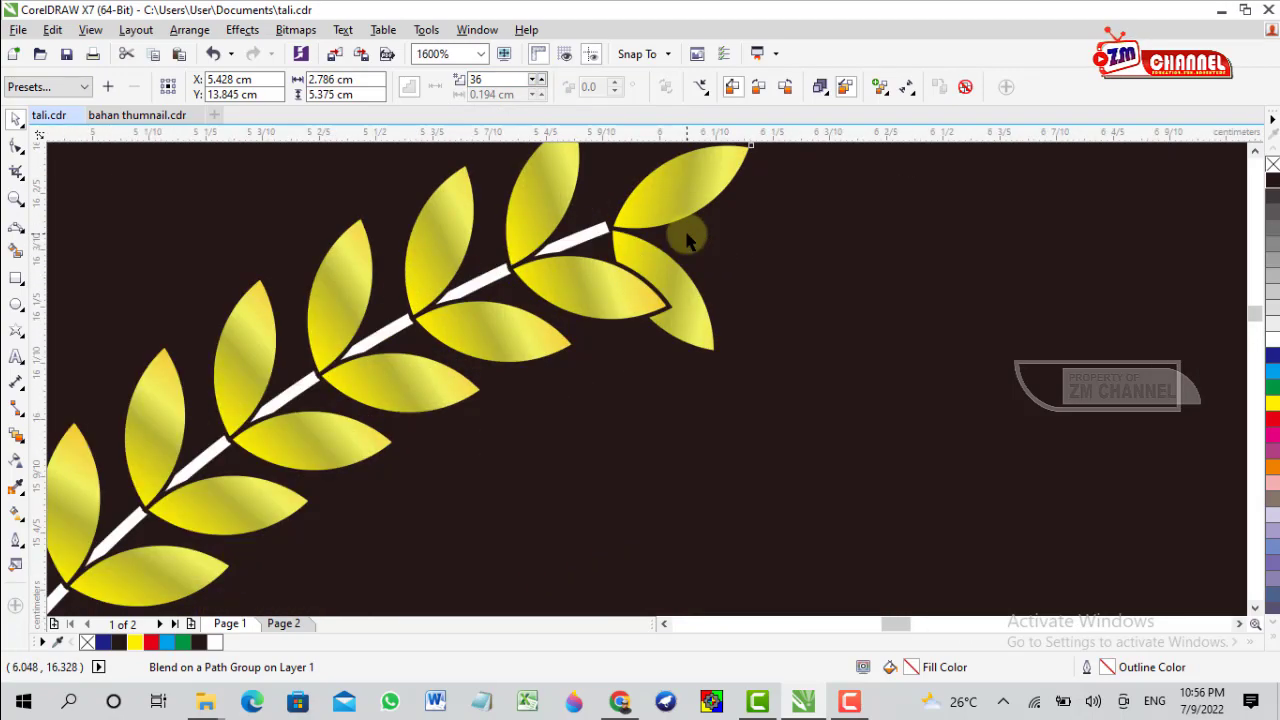
scroll(688, 237, down, 4)
scroll(705, 420, up, 3)
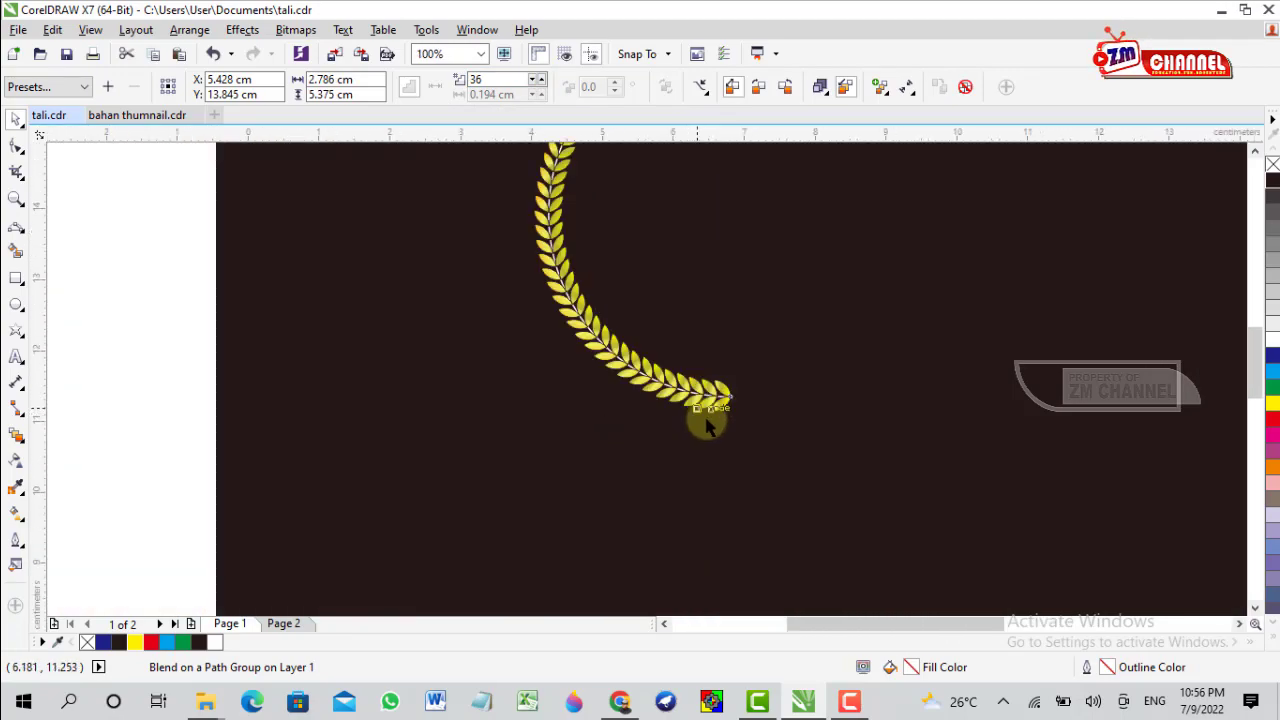
scroll(722, 400, down, 3)
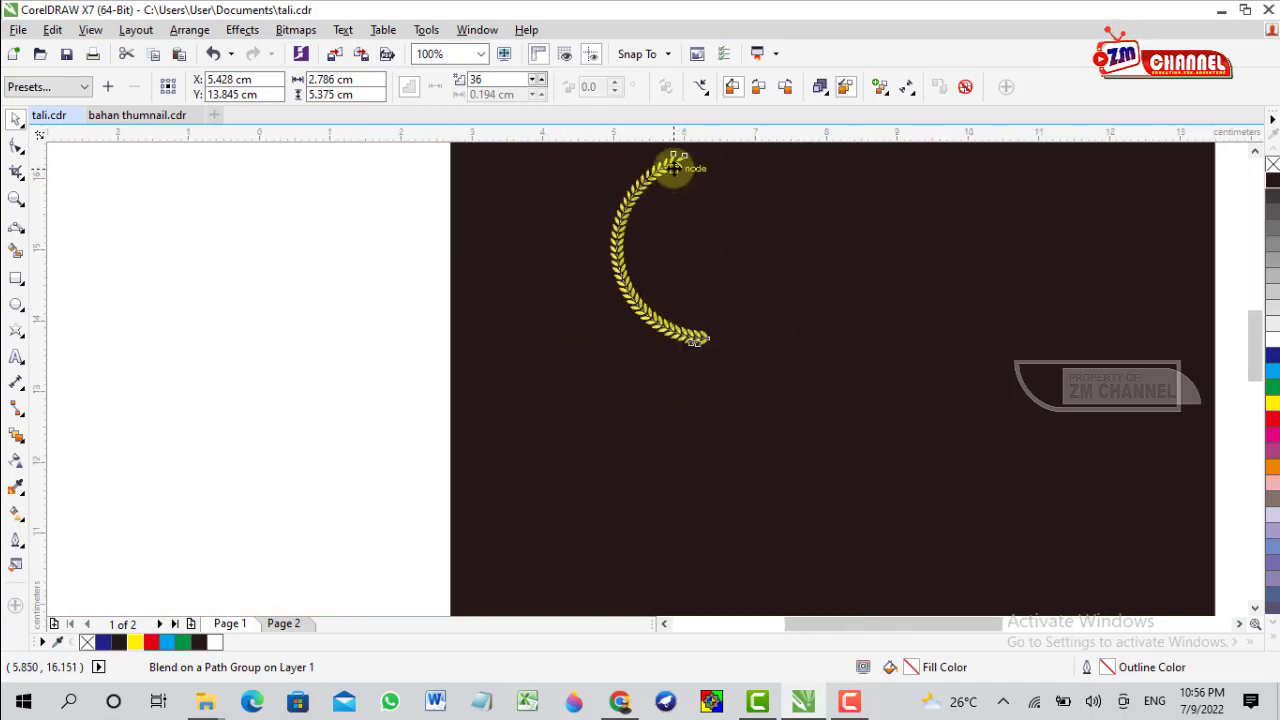
scroll(671, 163, up, 2)
scroll(686, 214, down, 1)
scroll(693, 214, up, 2)
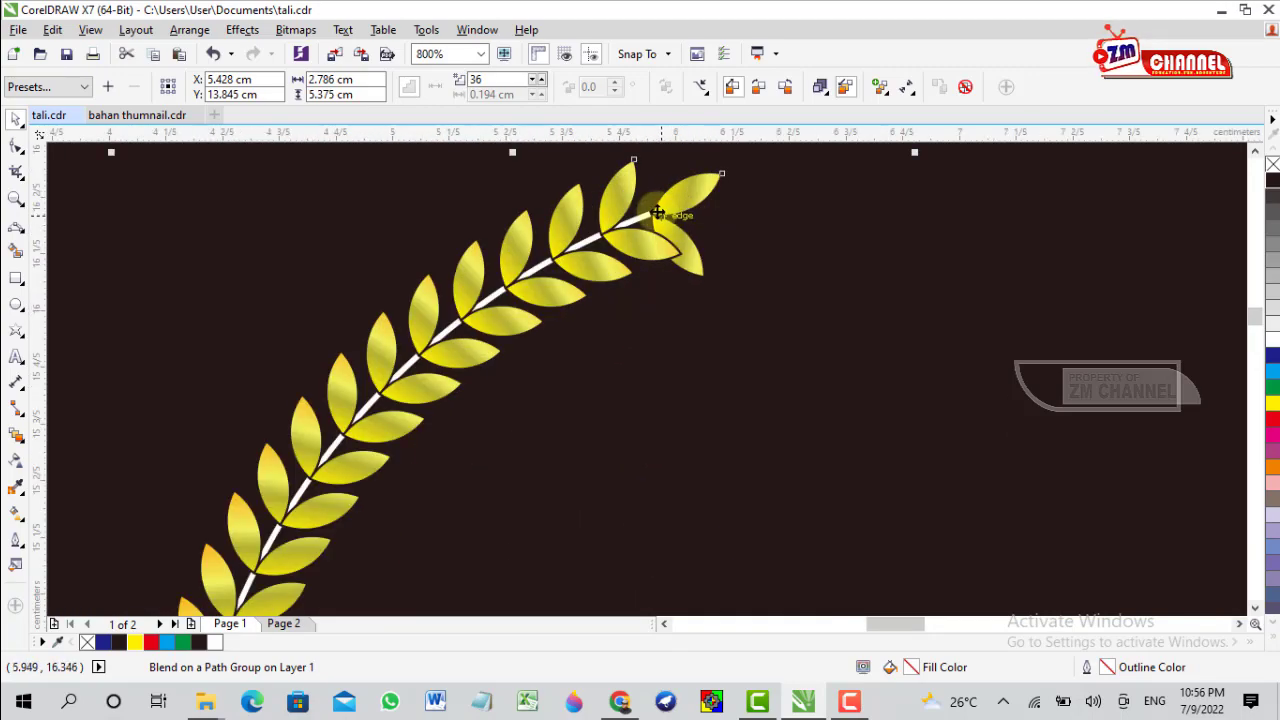
Try rotating the leaf pair at the arc's upper end again, and undo the change.
click(855, 262)
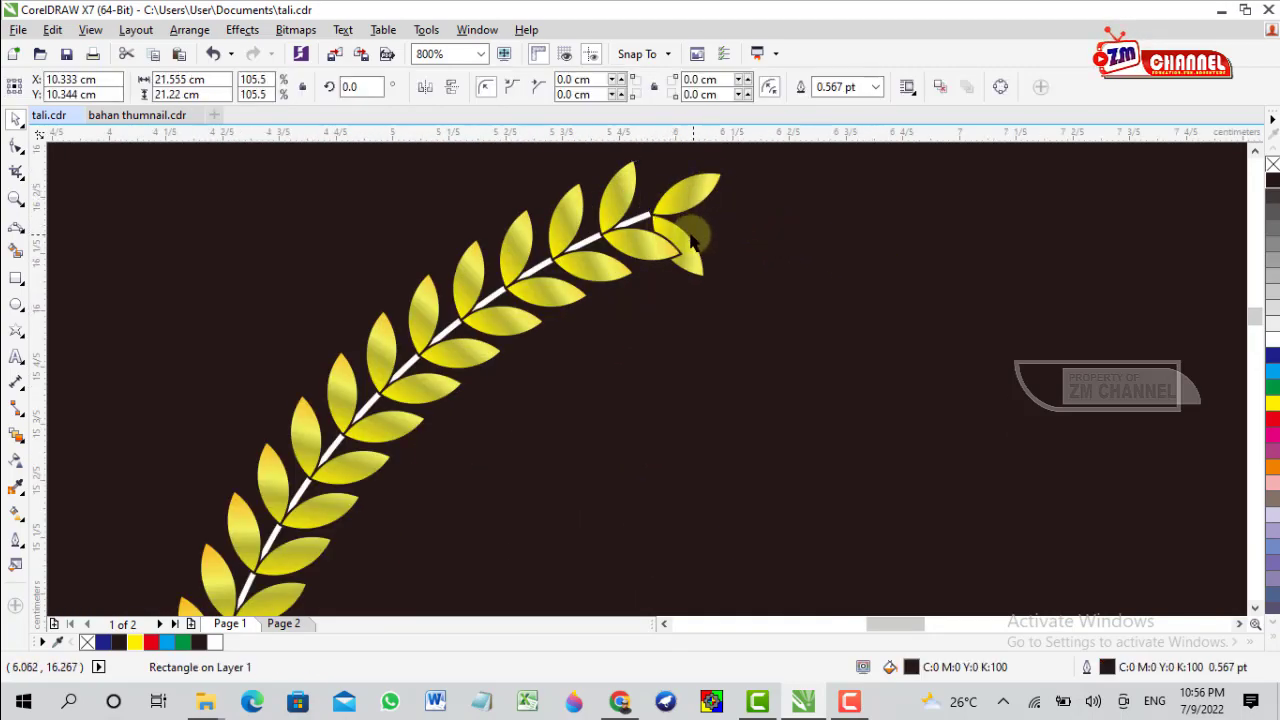
click(690, 200)
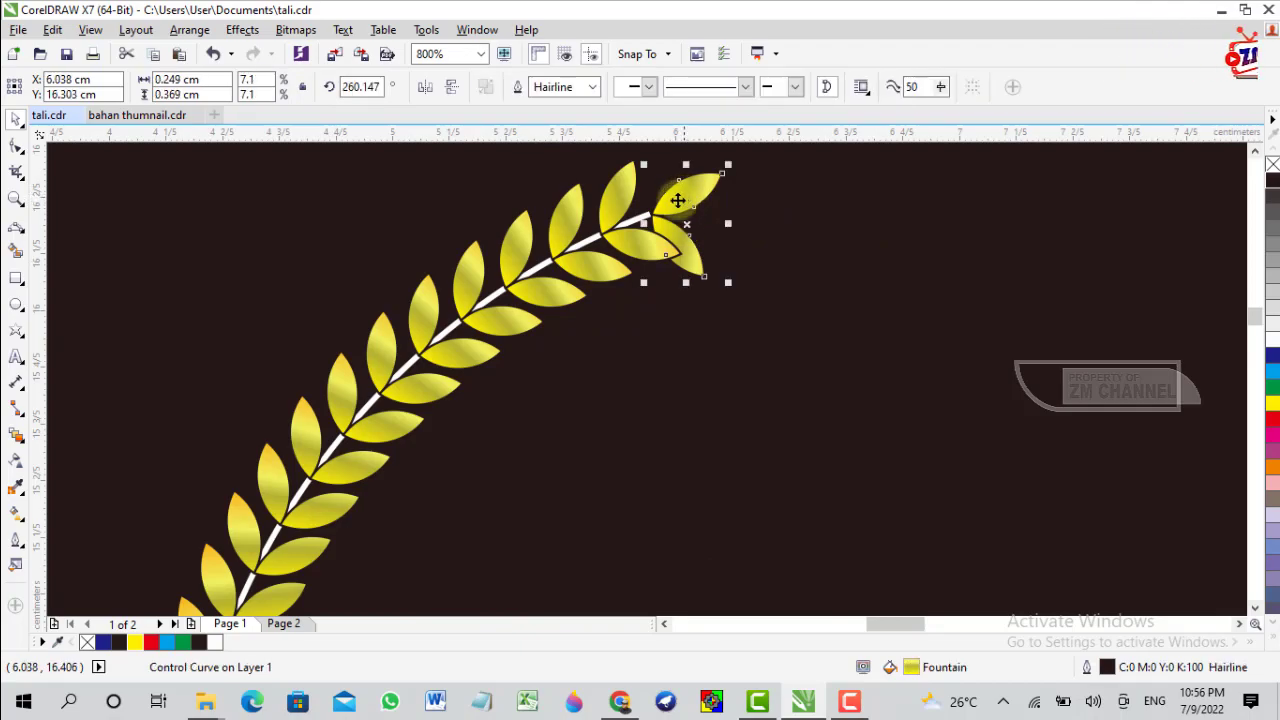
click(688, 204)
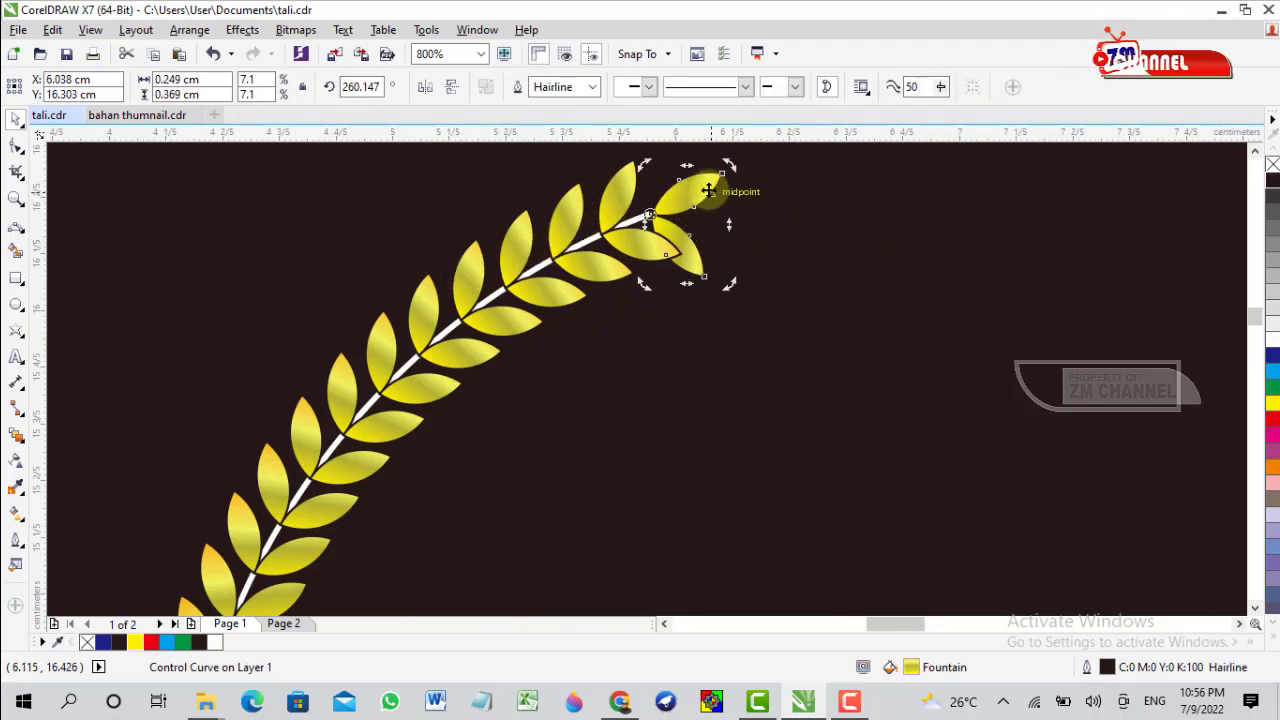
drag(728, 172, 708, 206)
click(763, 234)
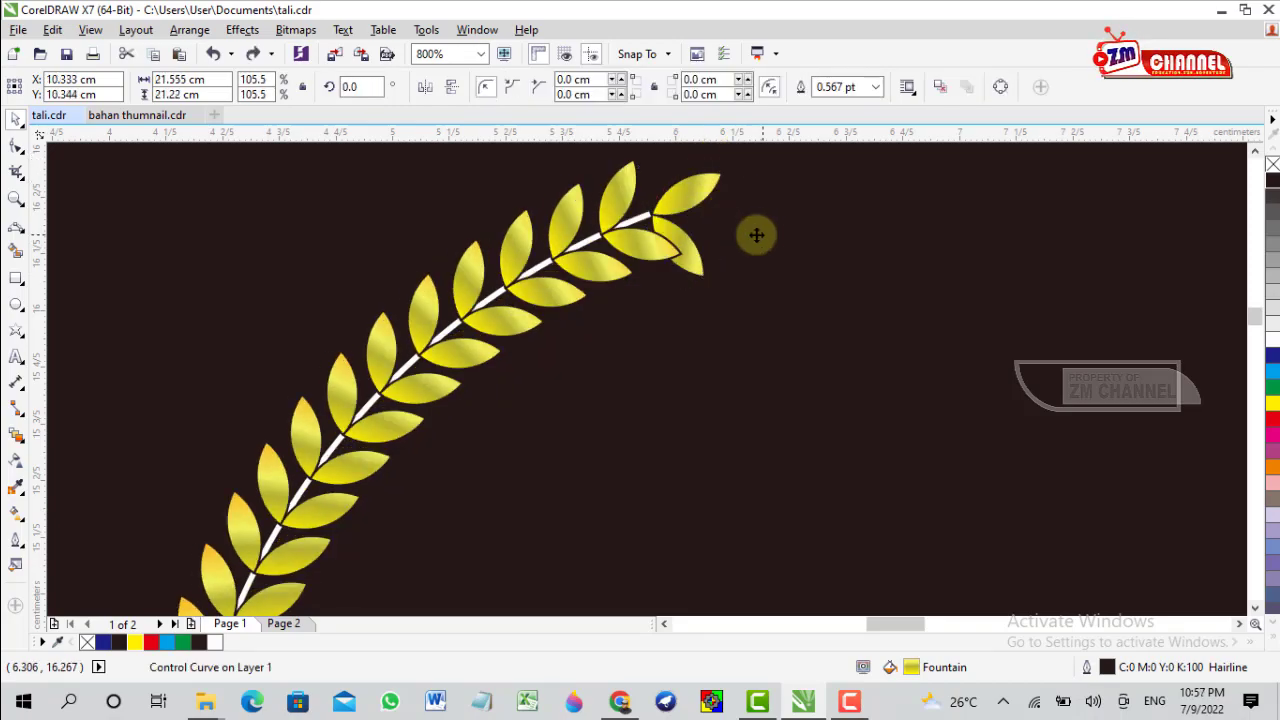
Break apart the leaf blend from its path so the end leaf pairs can be edited separately.
click(676, 198)
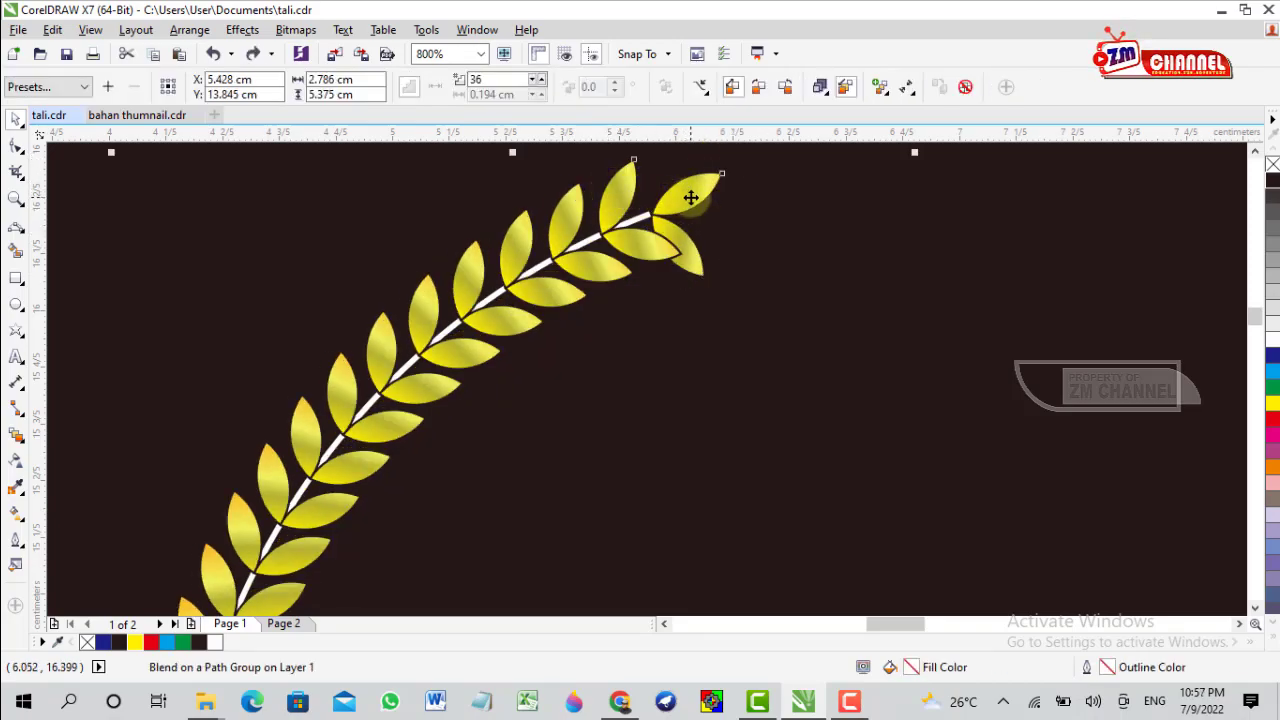
right_click(691, 198)
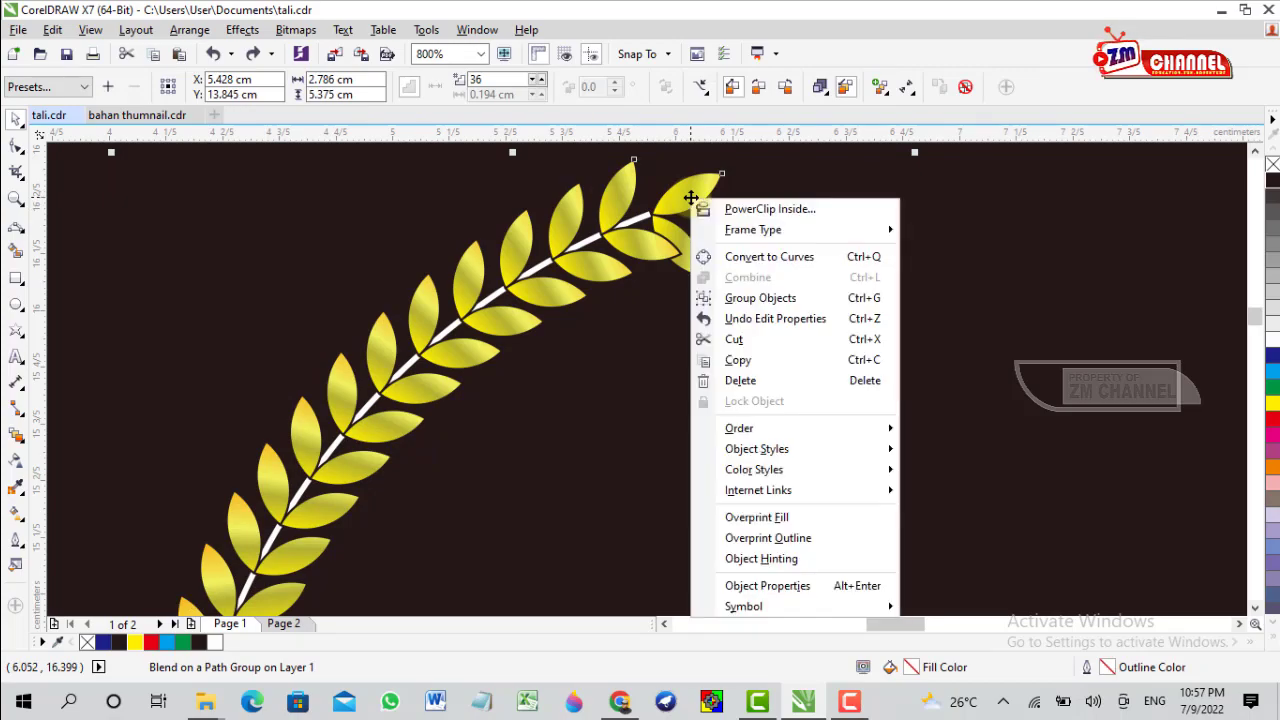
click(805, 180)
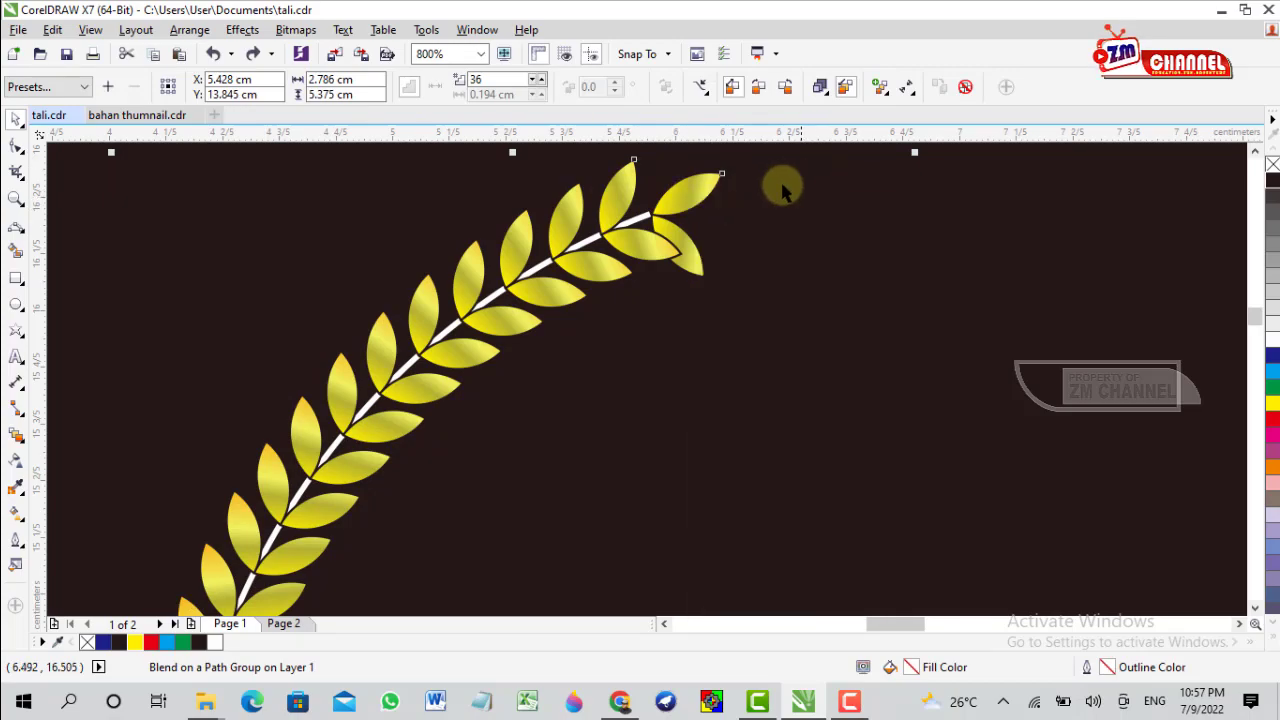
scroll(616, 263, down, 3)
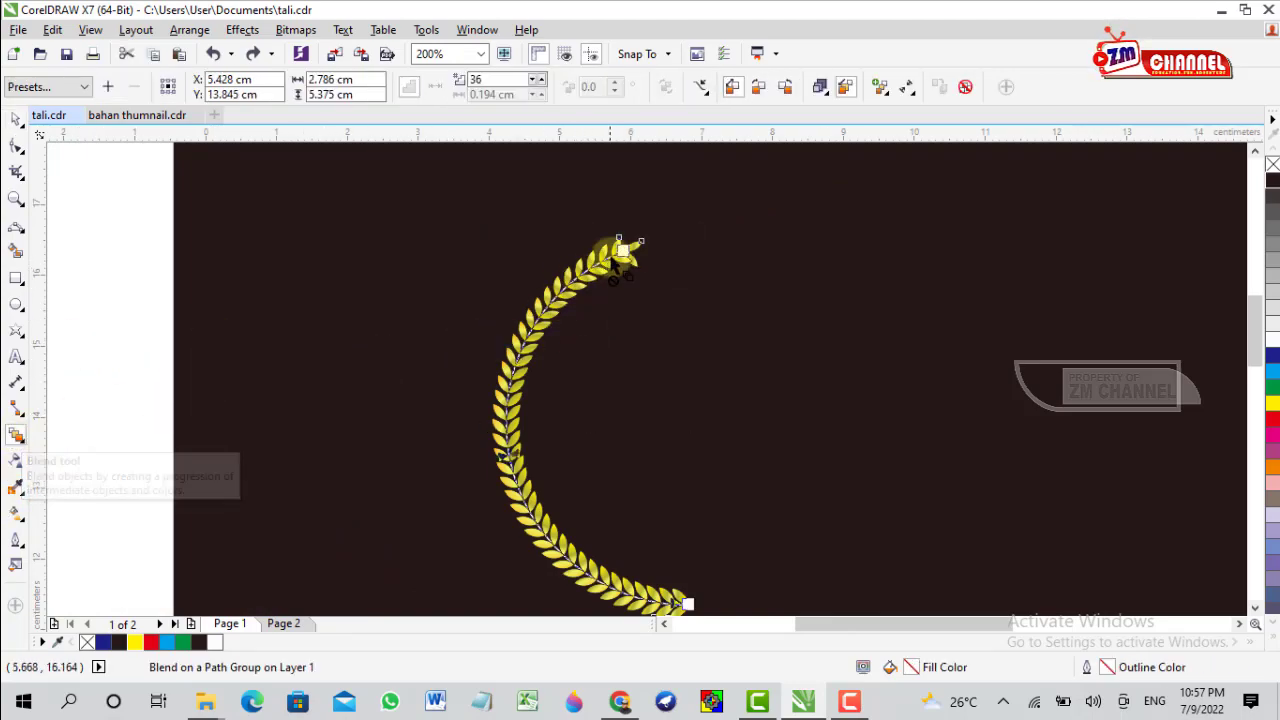
scroll(638, 258, up, 2)
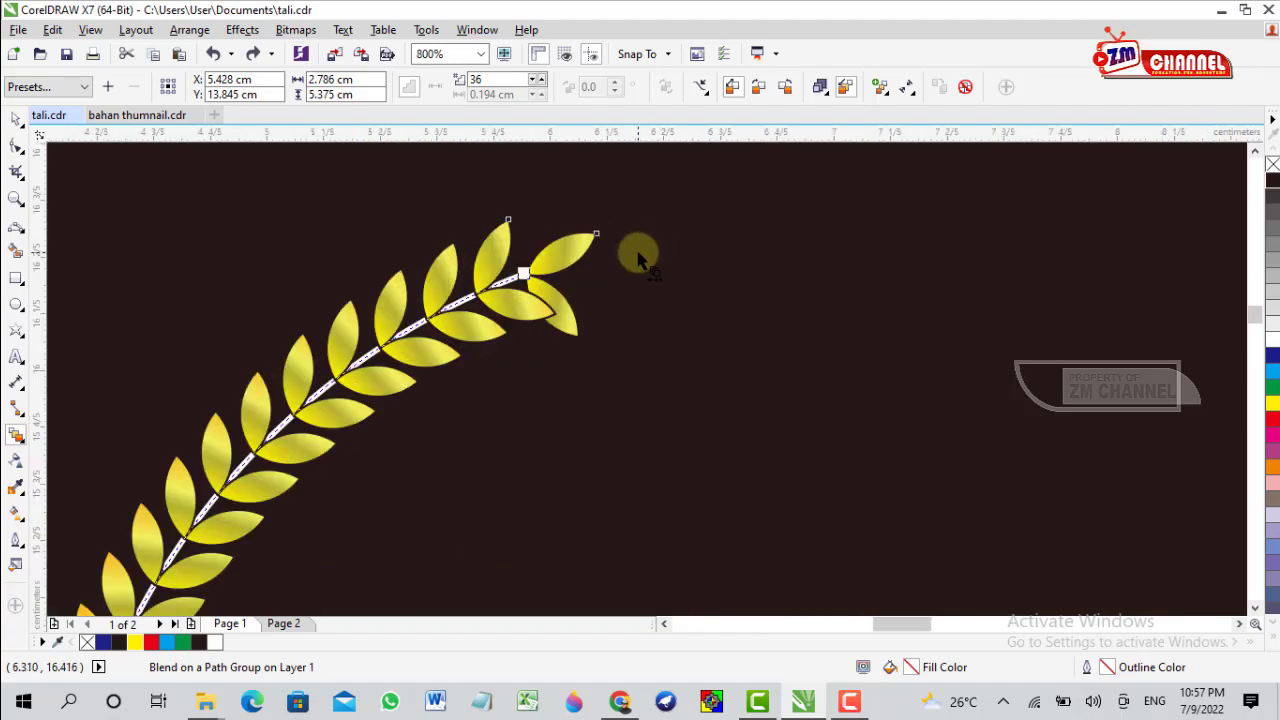
key(ctrl+k)
click(15, 118)
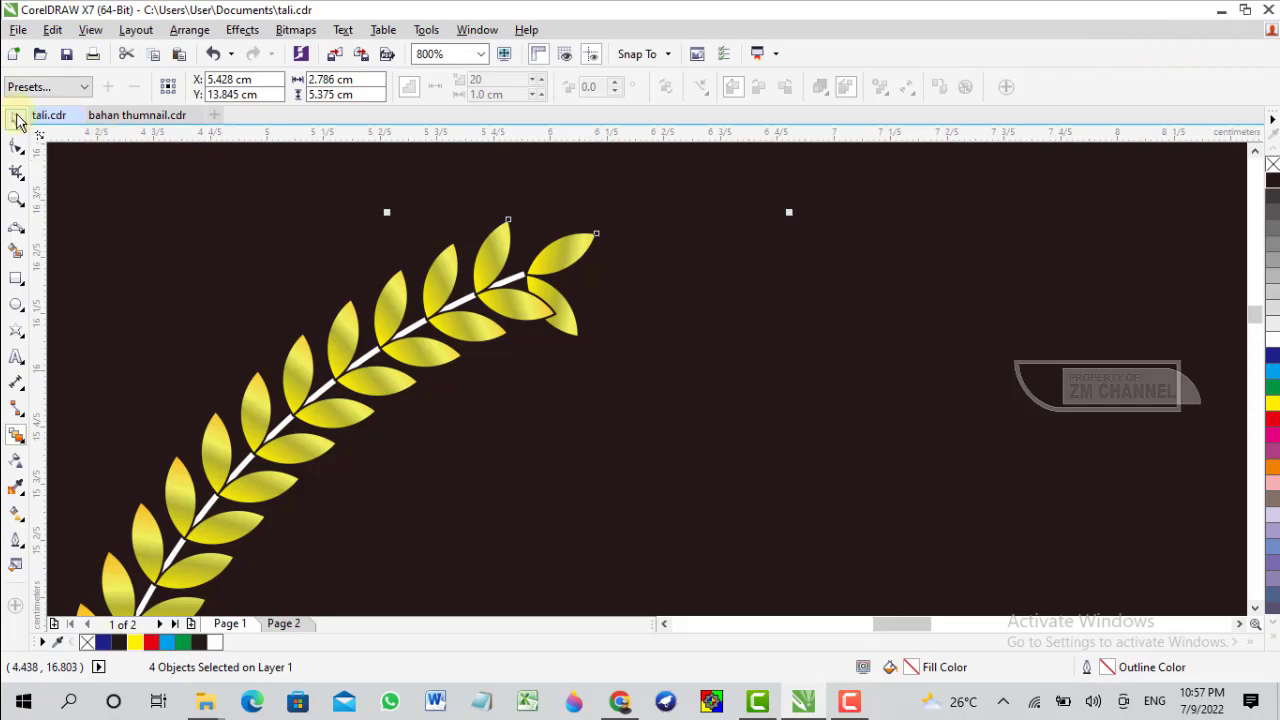
Rotate the leaf pair at the arc's upper end counterclockwise to about 291.8°, pivoting at its base on the stem.
click(217, 191)
click(575, 262)
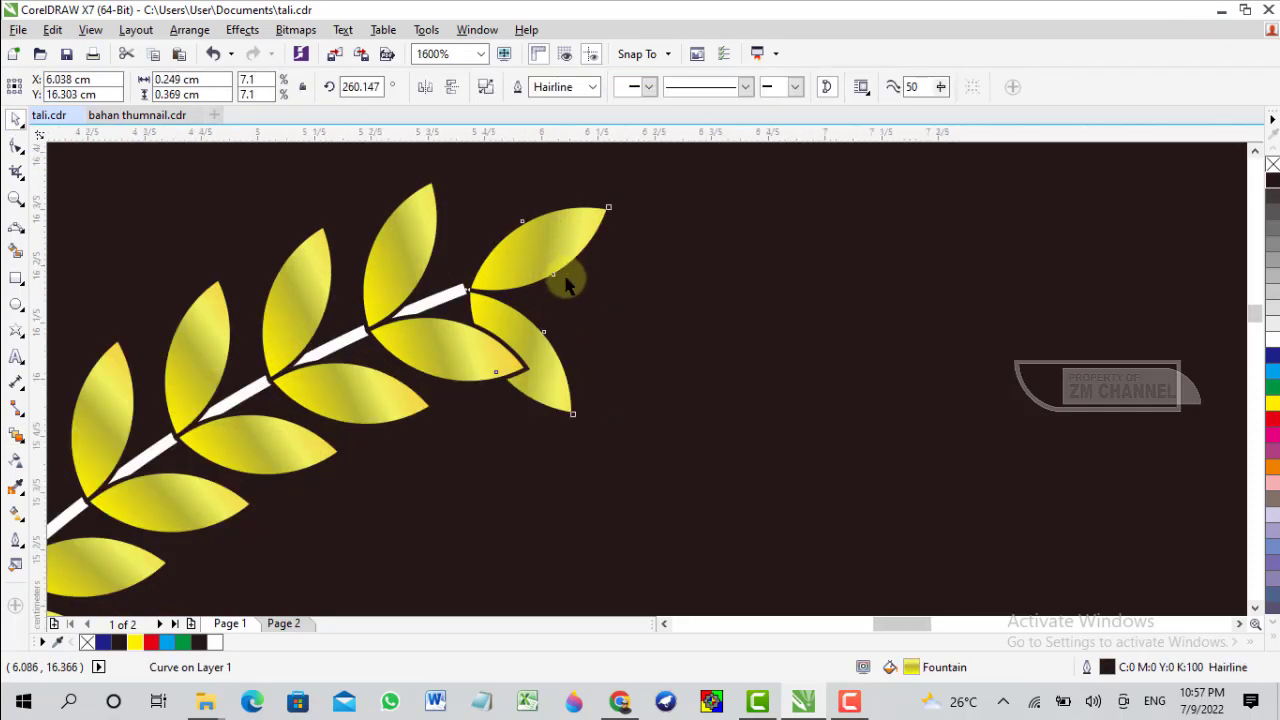
scroll(568, 263, up, 1)
click(568, 263)
drag(620, 230, 558, 168)
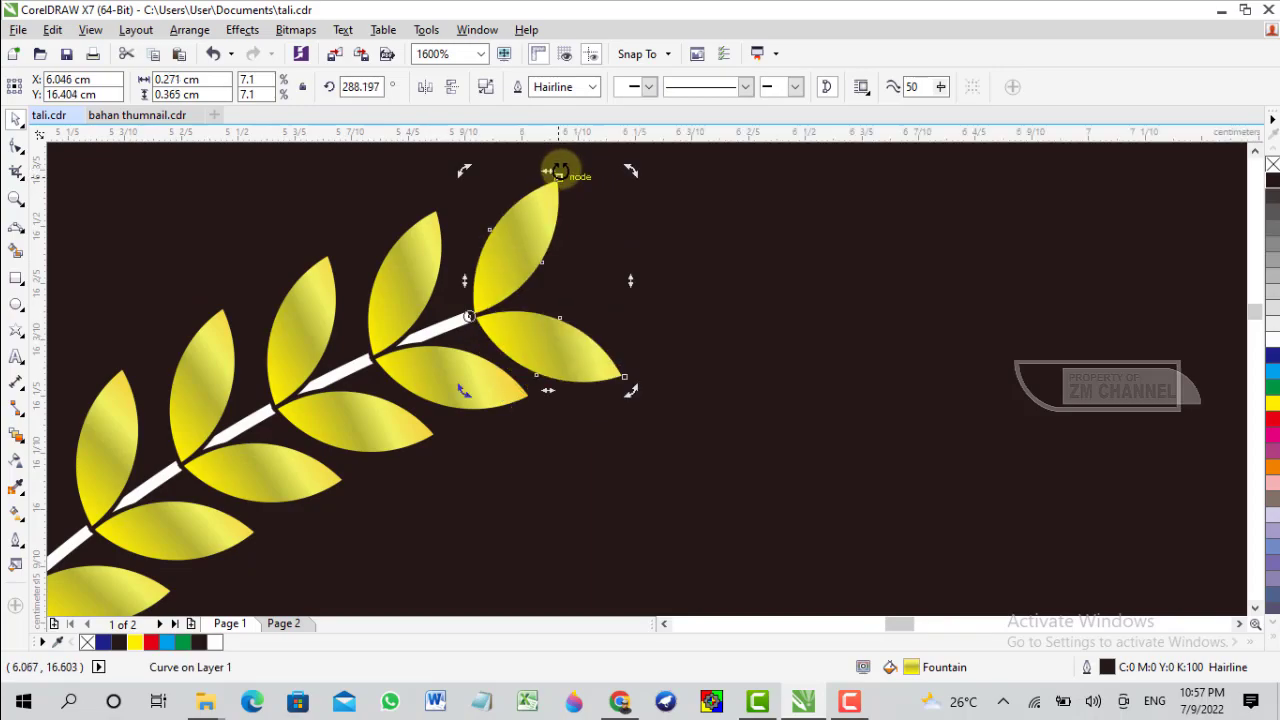
scroll(618, 170, down, 4)
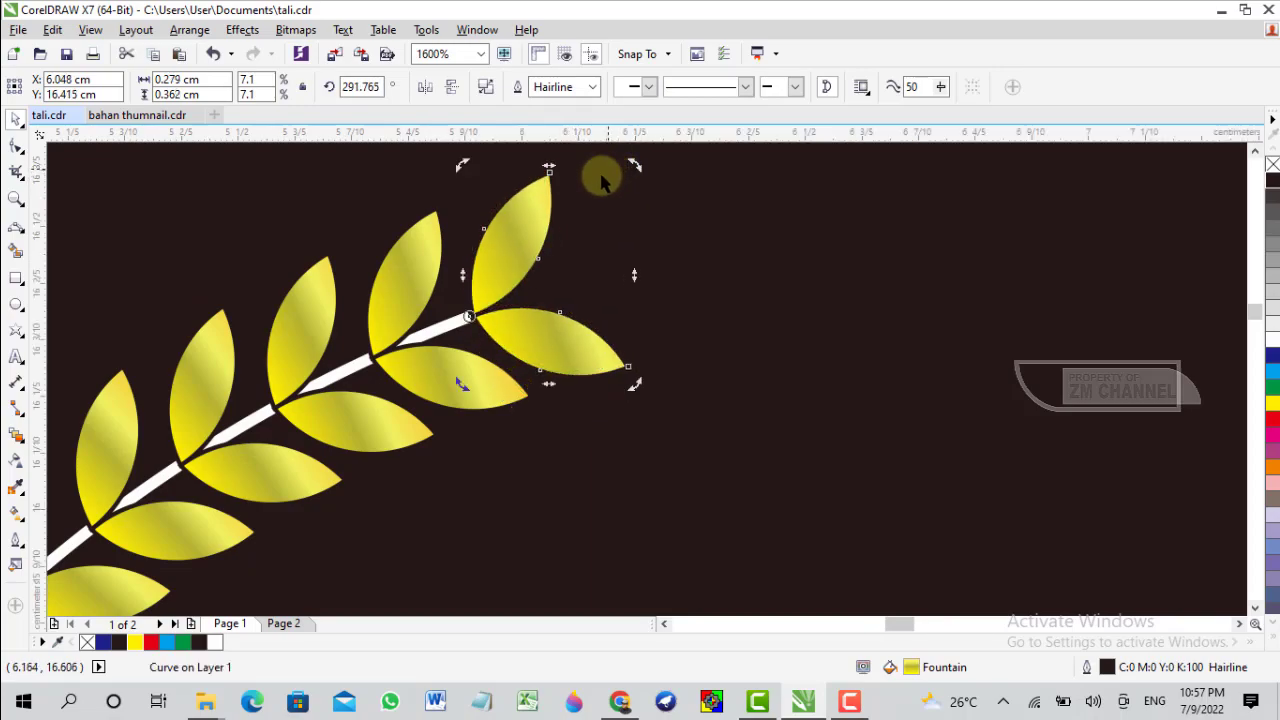
scroll(465, 320, down, 1)
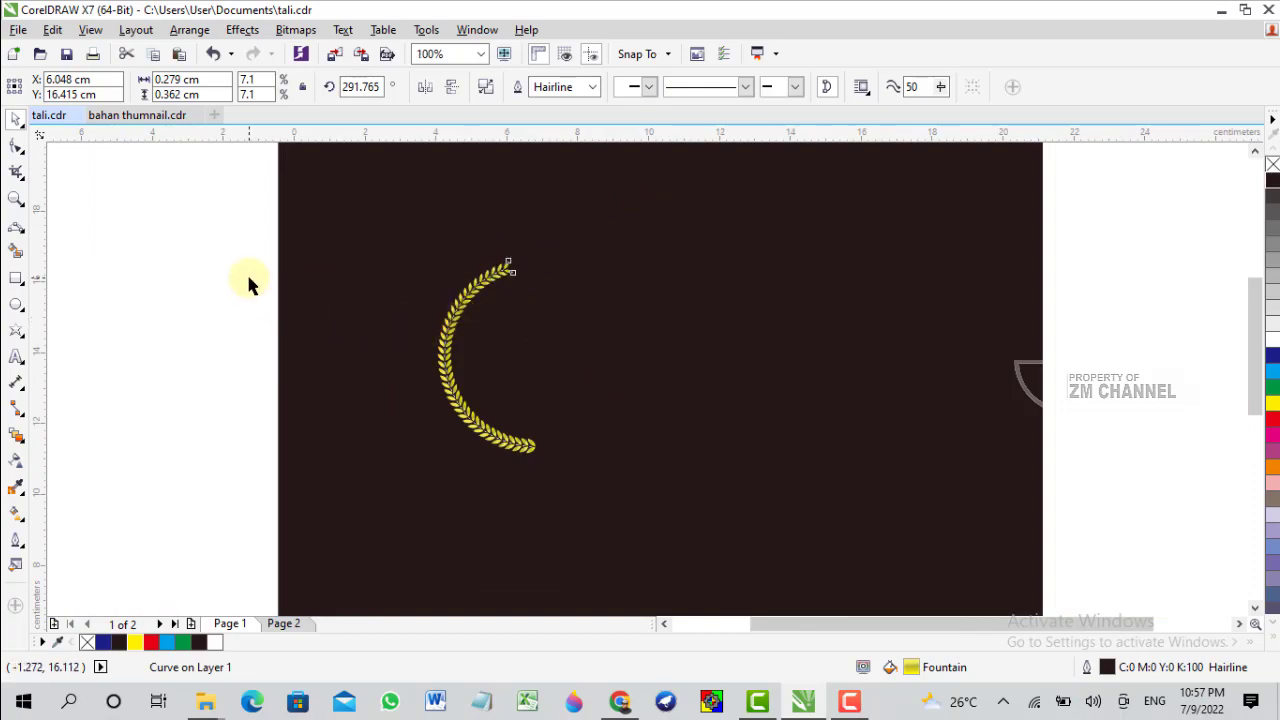
click(246, 280)
Select all leaves and the stem of the laurel branch and group them into one object.
scroll(443, 286, up, 1)
scroll(443, 286, down, 1)
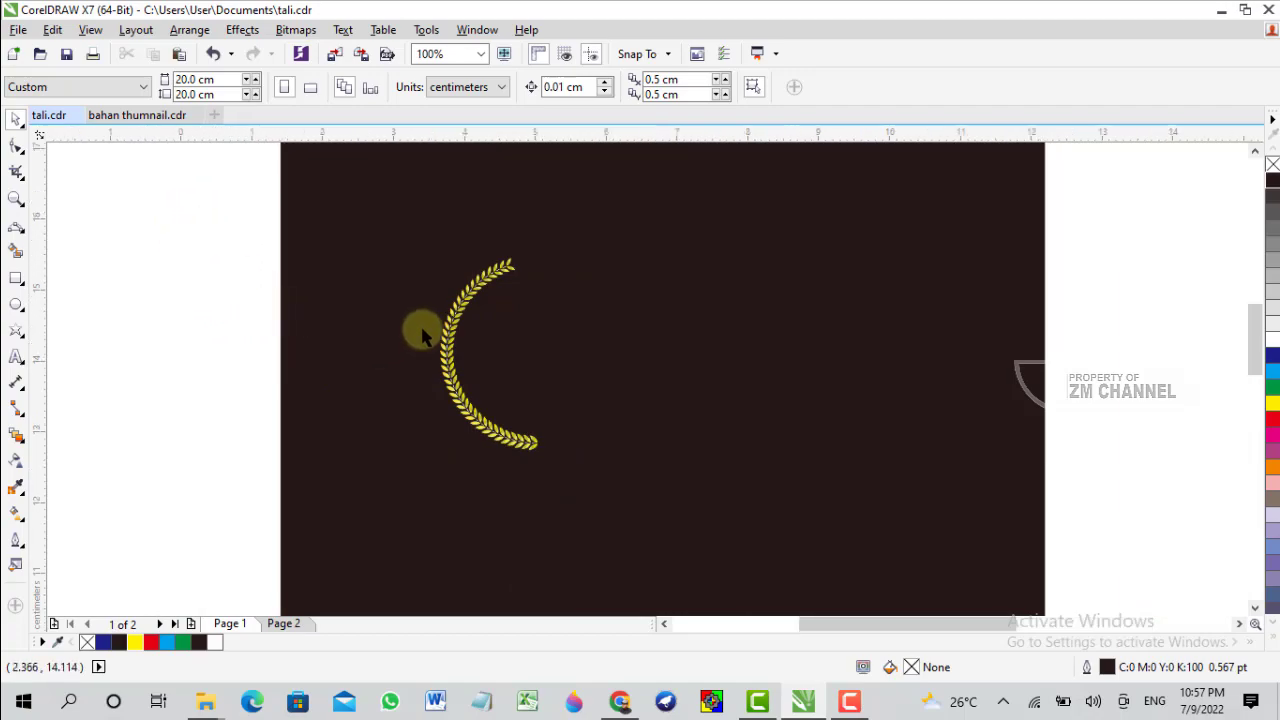
scroll(414, 329, up, 2)
scroll(471, 314, down, 2)
drag(238, 203, 673, 533)
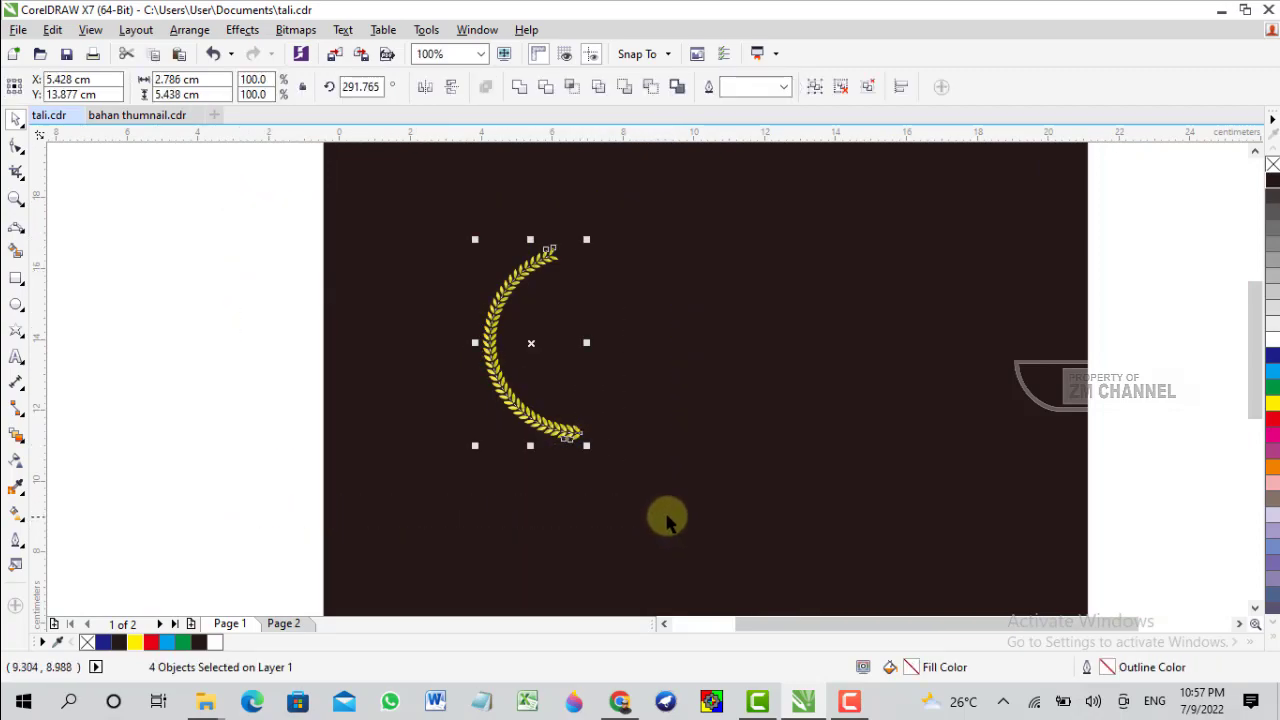
click(240, 280)
drag(231, 186, 660, 561)
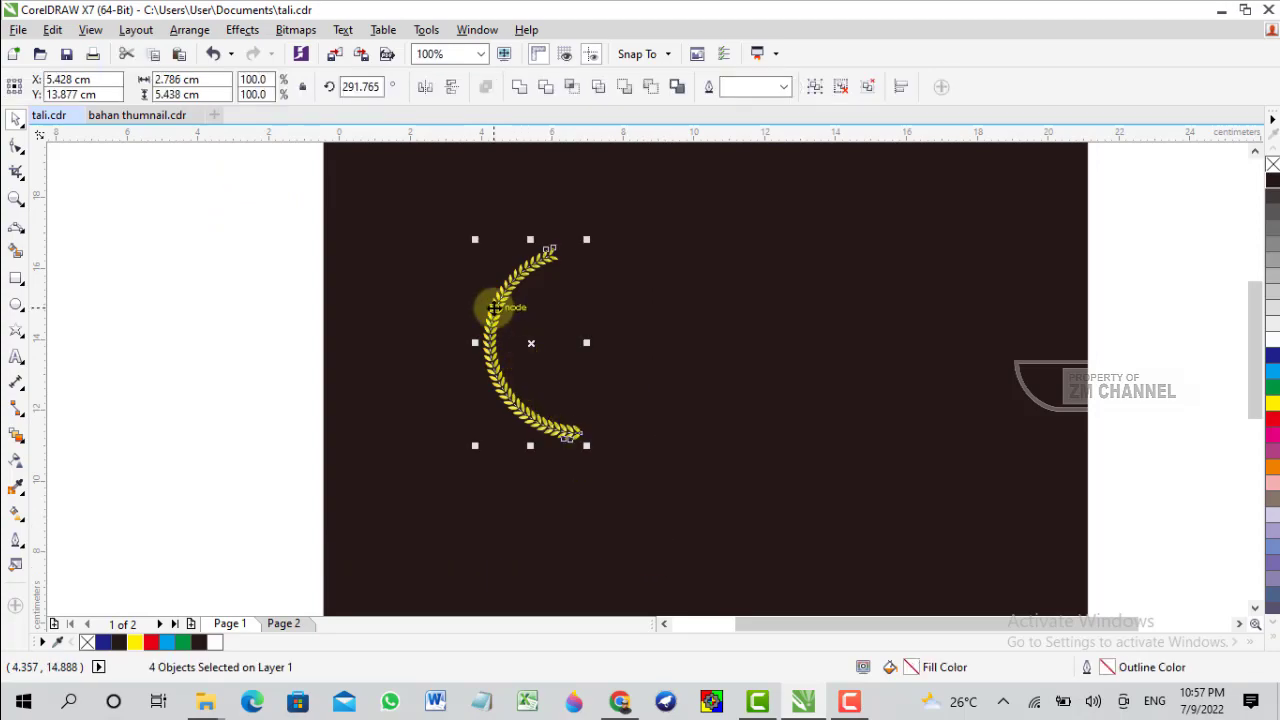
right_click(494, 307)
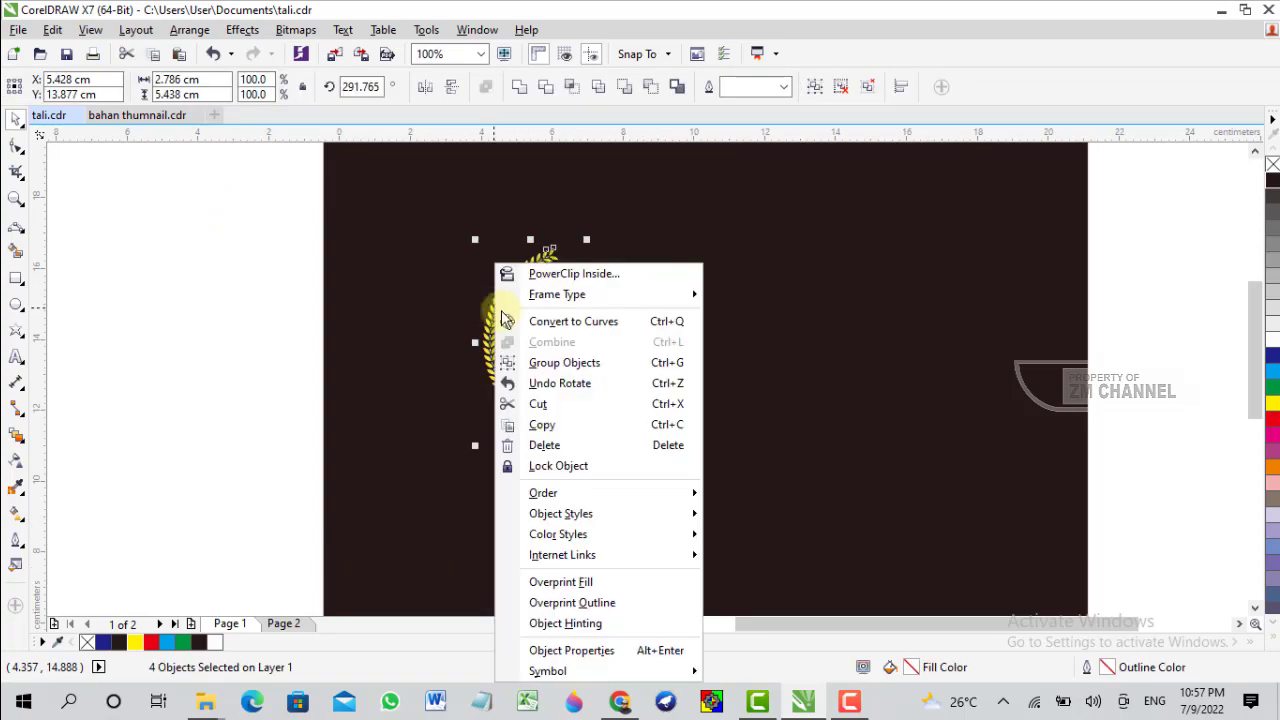
click(558, 364)
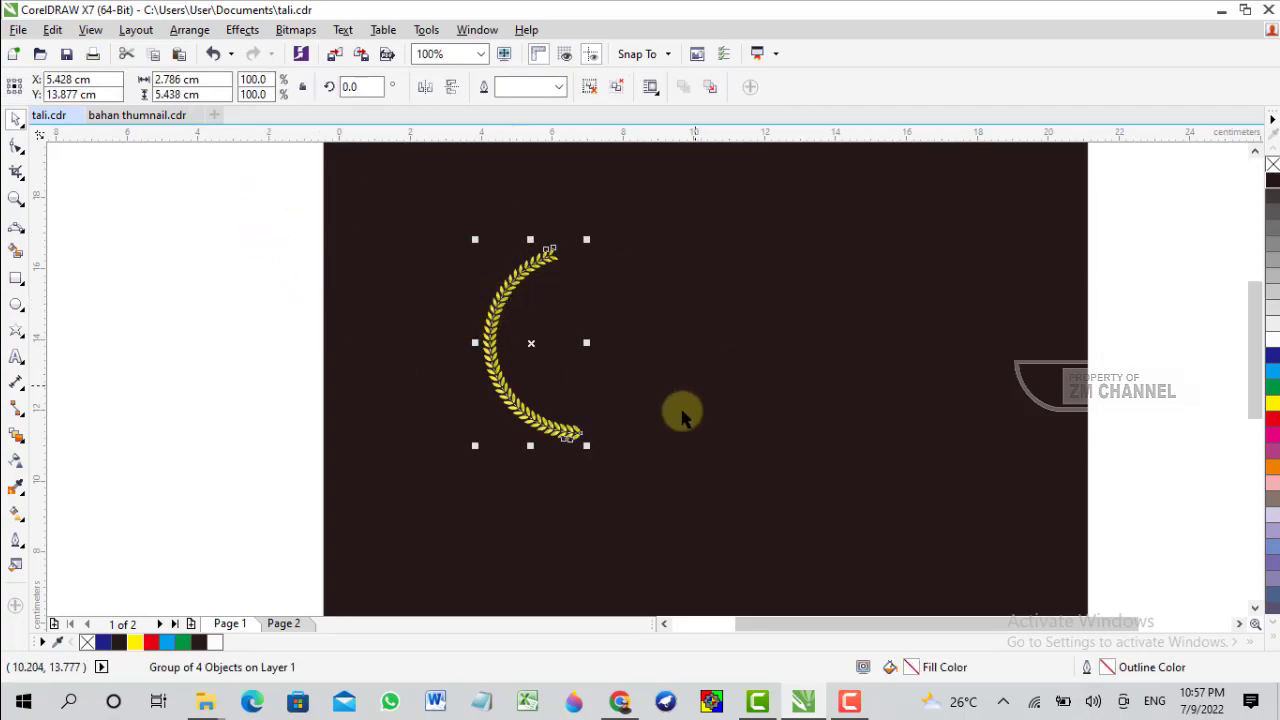
Create a horizontally mirrored duplicate of the grouped laurel branch in place.
click(299, 290)
click(480, 320)
scroll(466, 271, up, 1)
scroll(523, 286, down, 1)
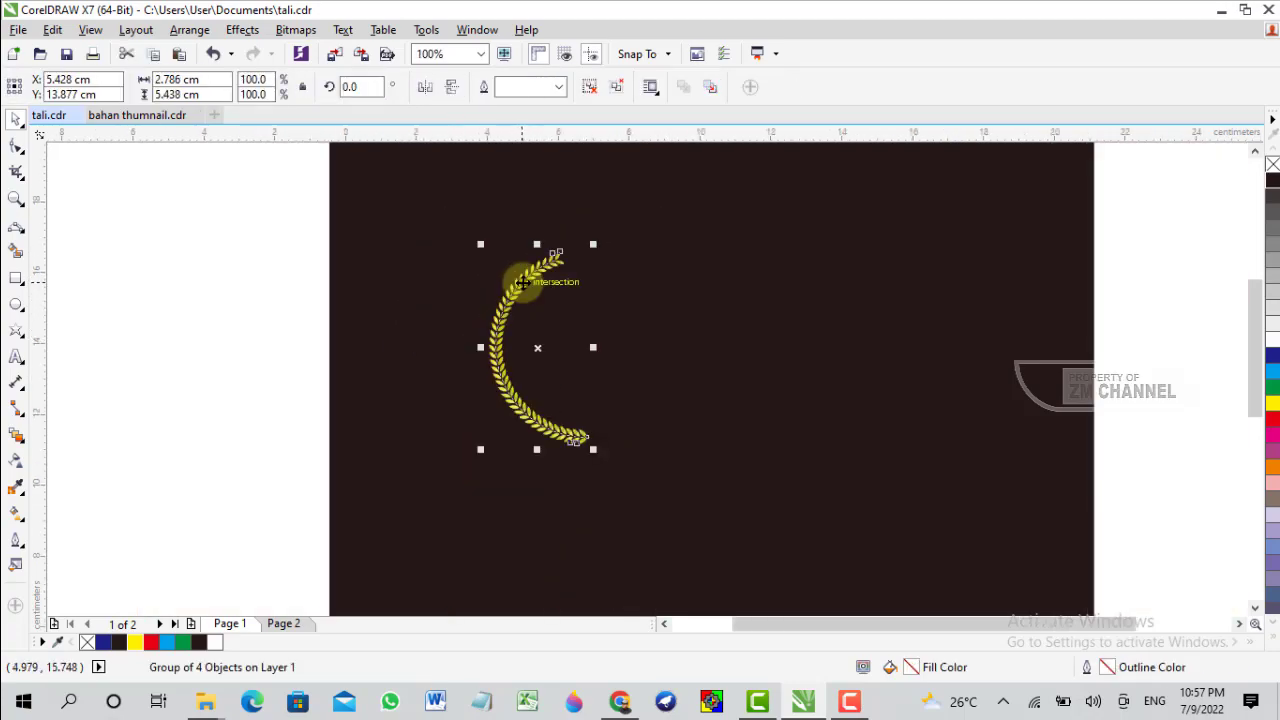
scroll(522, 282, up, 1)
click(400, 300)
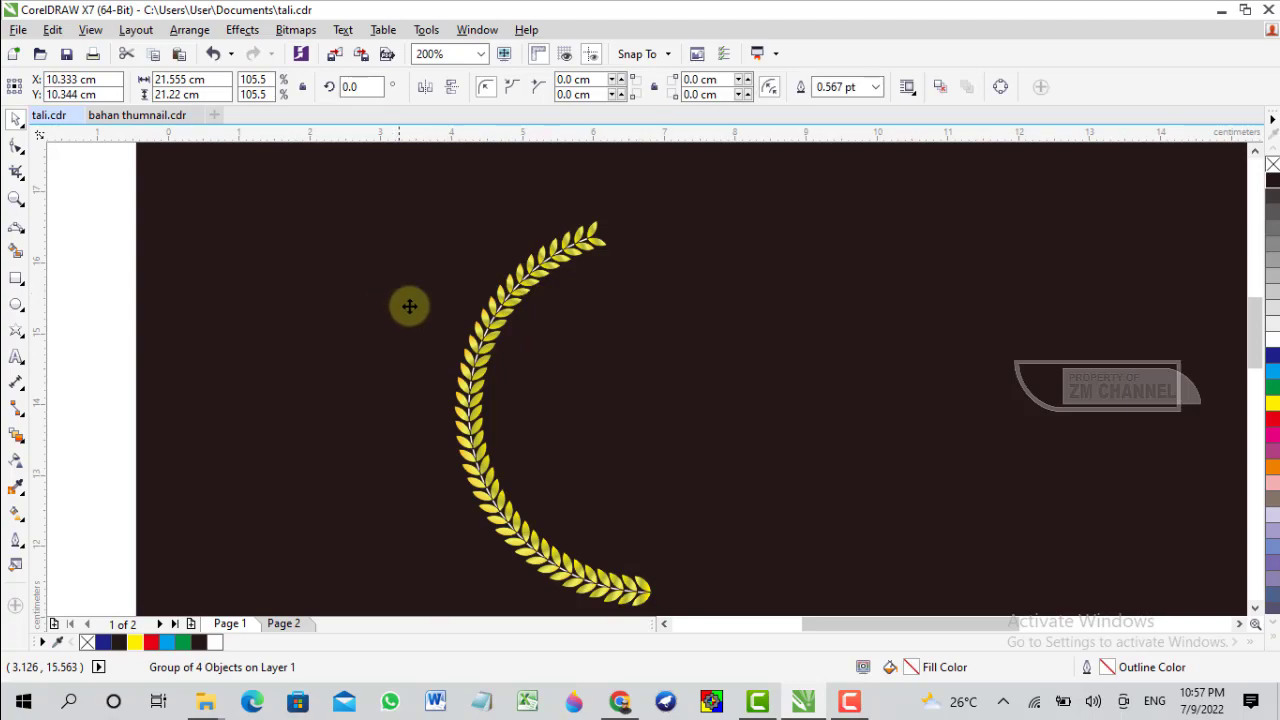
click(487, 341)
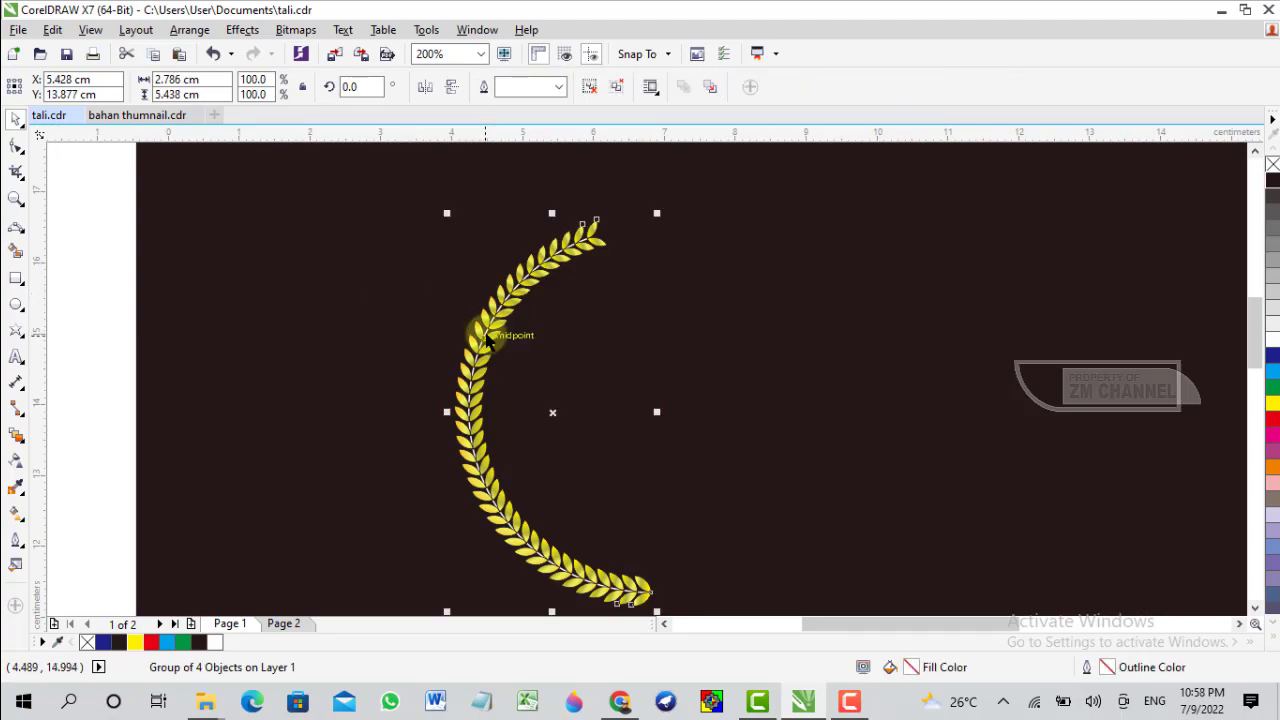
click(426, 87)
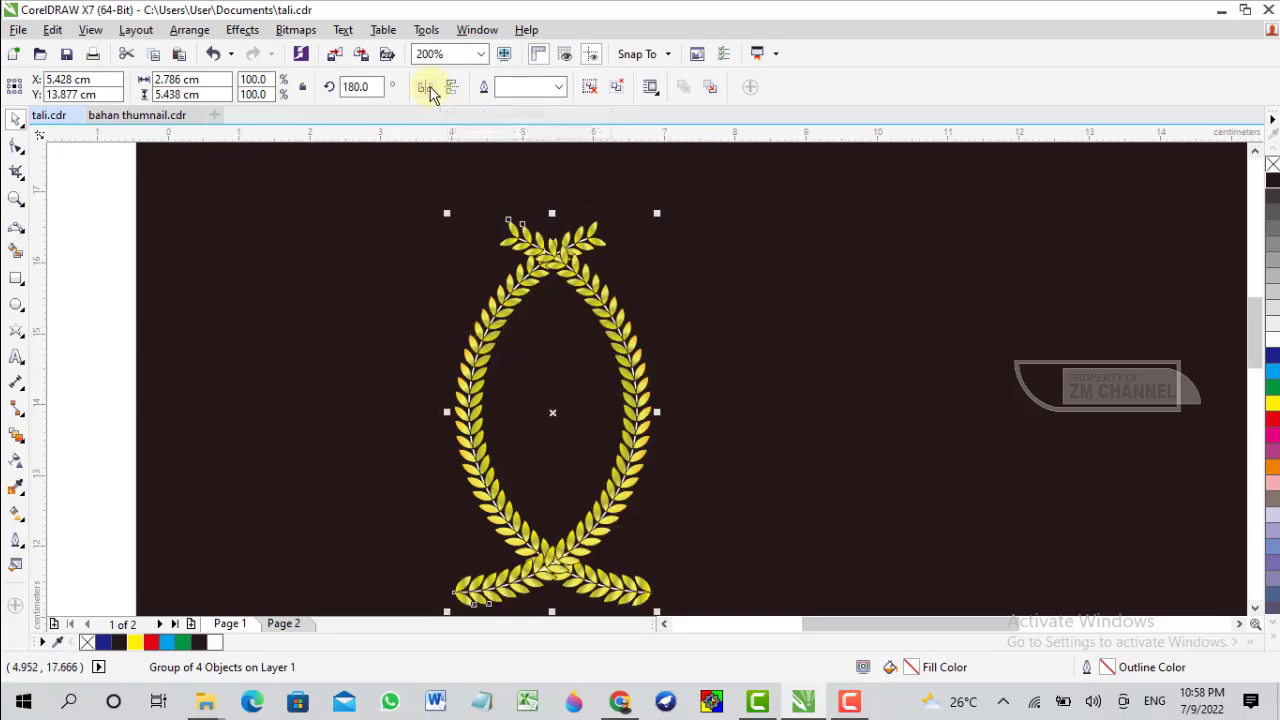
Move the mirrored branch horizontally to X about 8.92 cm so it forms the wreath's right half with a small gap between the lower ends.
scroll(624, 204, down, 2)
scroll(591, 383, up, 2)
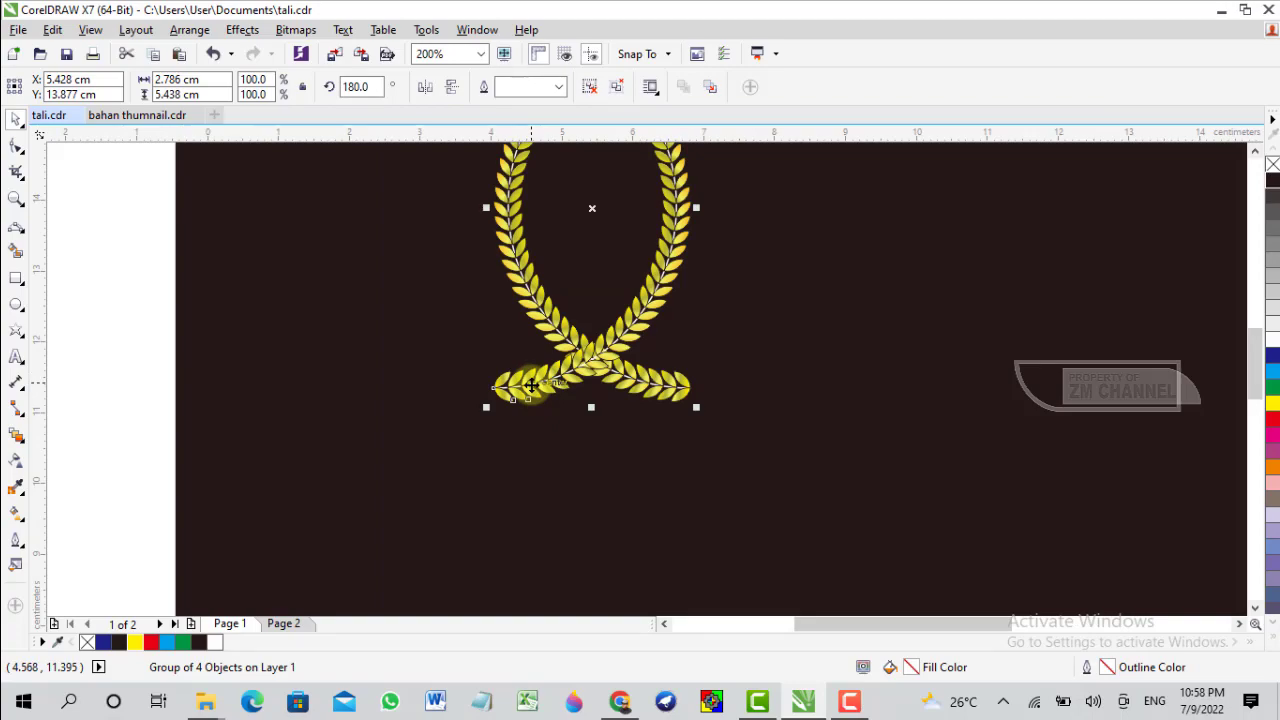
drag(530, 385, 780, 386)
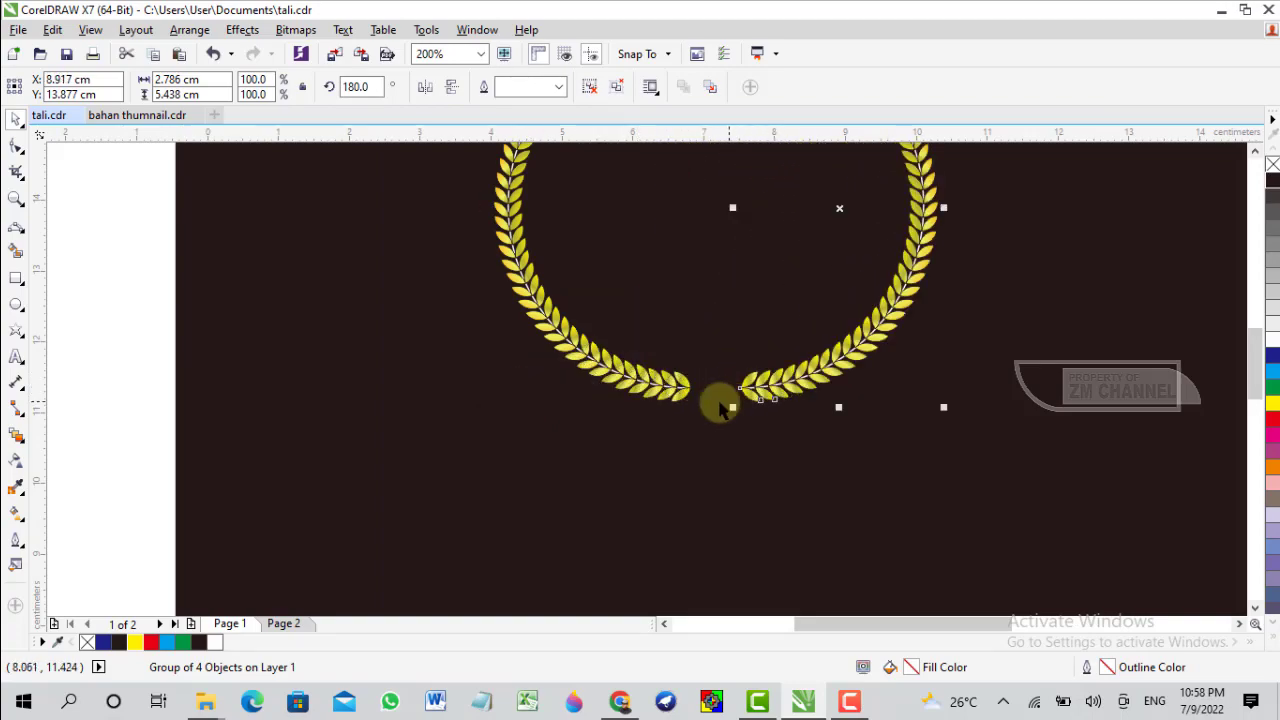
scroll(723, 400, down, 4)
scroll(700, 362, up, 2)
scroll(686, 357, down, 2)
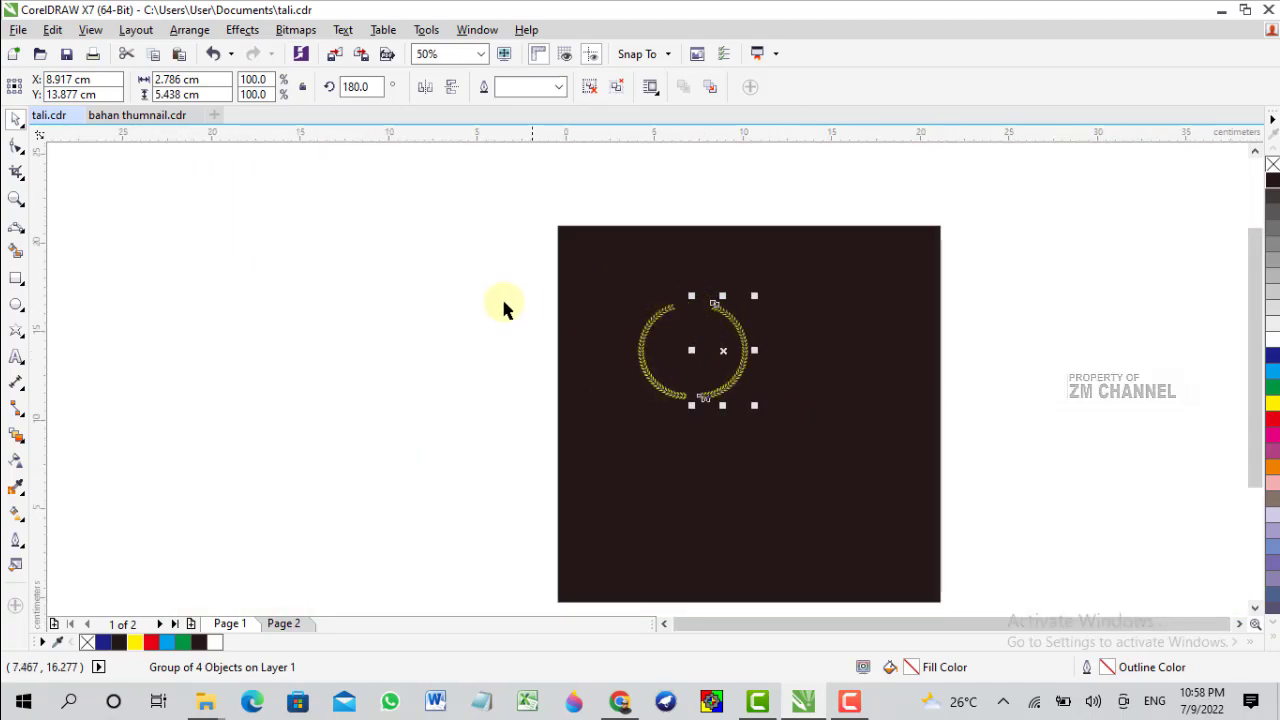
Enlarge both wreath halves together to about 15.02 × 13.02 cm and center them horizontally on the black background at X about 10.33 cm.
click(508, 306)
scroll(690, 322, up, 2)
scroll(690, 320, up, 1)
scroll(609, 297, down, 1)
drag(360, 185, 1011, 597)
scroll(834, 463, down, 1)
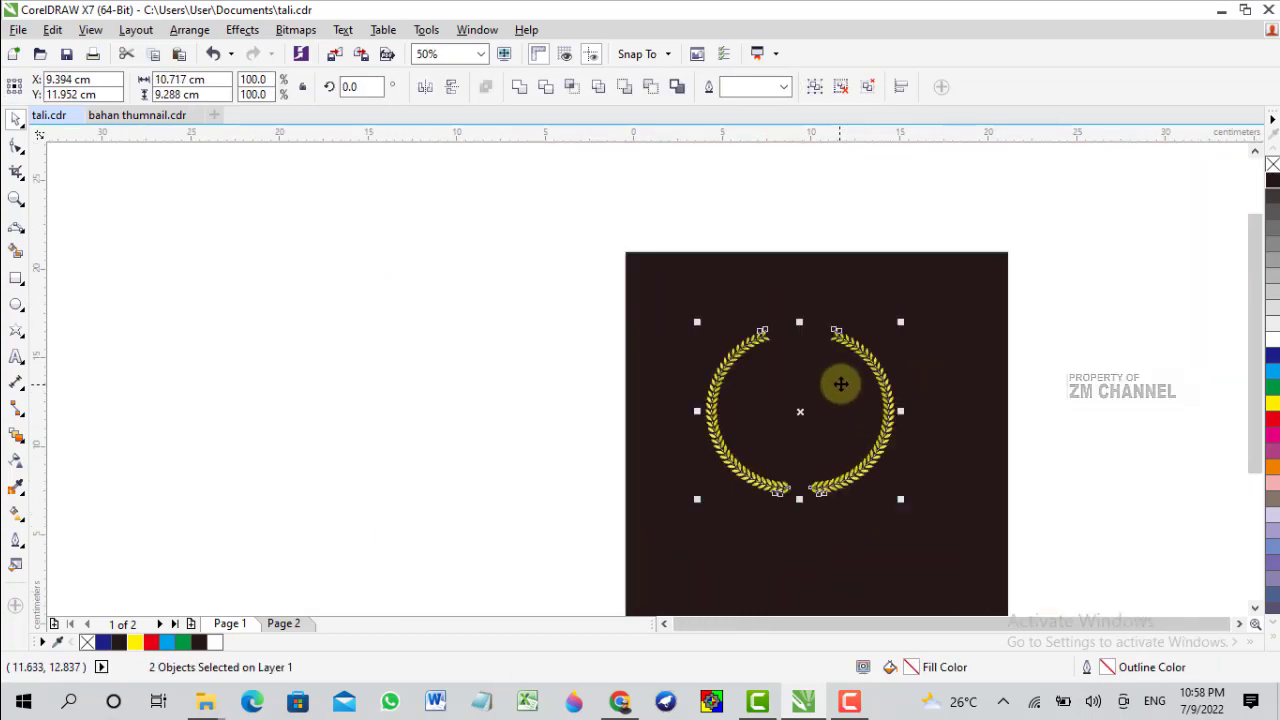
drag(900, 498, 971, 534)
drag(920, 360, 890, 358)
scroll(905, 352, up, 1)
scroll(862, 356, down, 1)
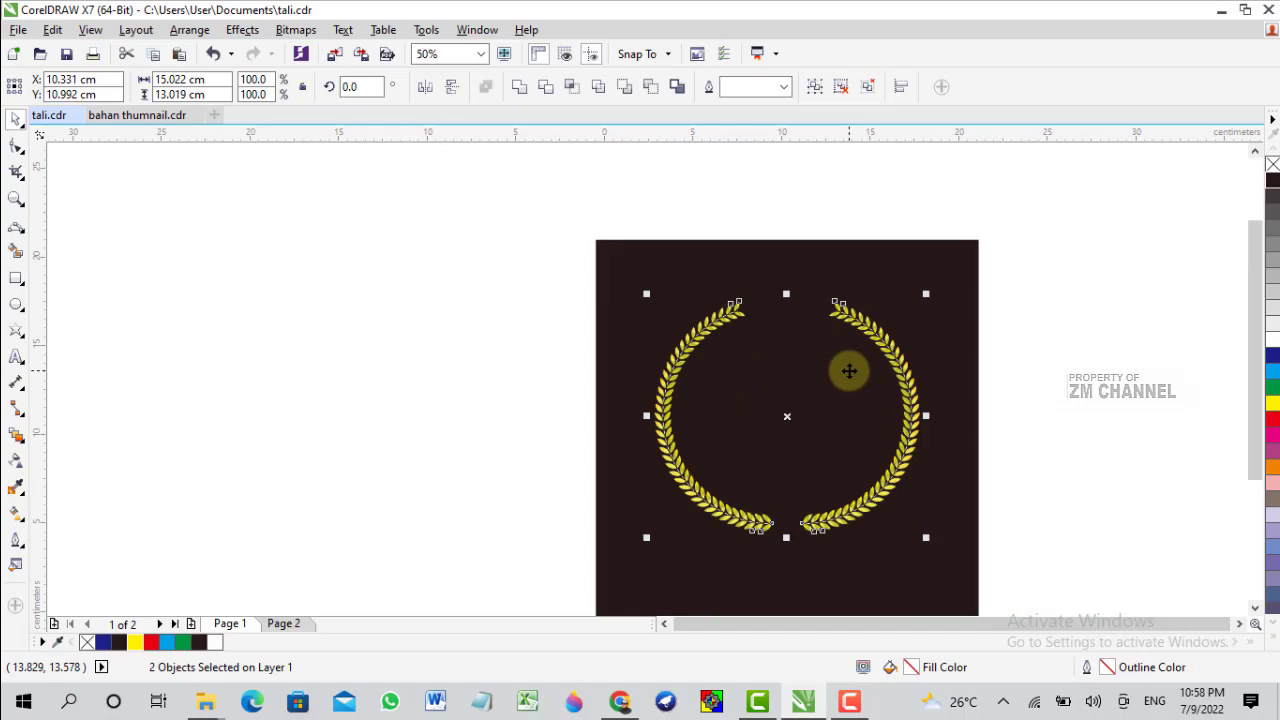
click(397, 391)
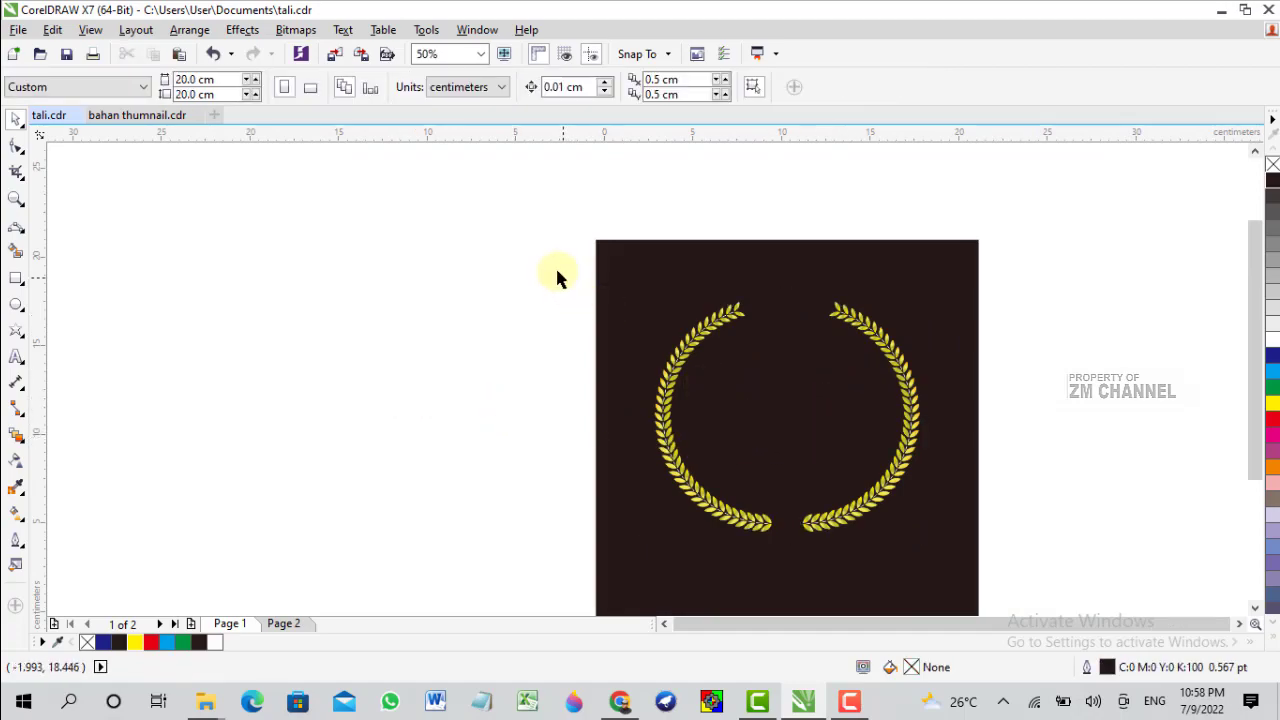
drag(741, 398, 952, 558)
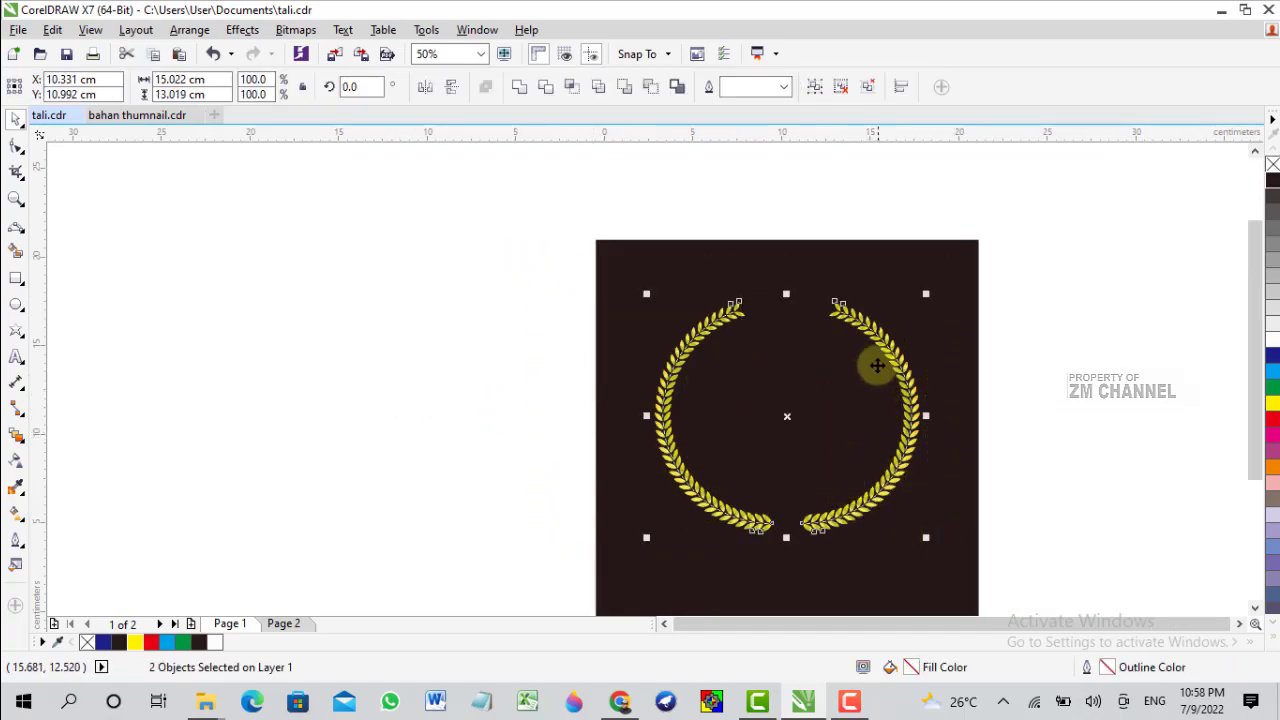
scroll(876, 356, up, 1)
scroll(641, 268, down, 1)
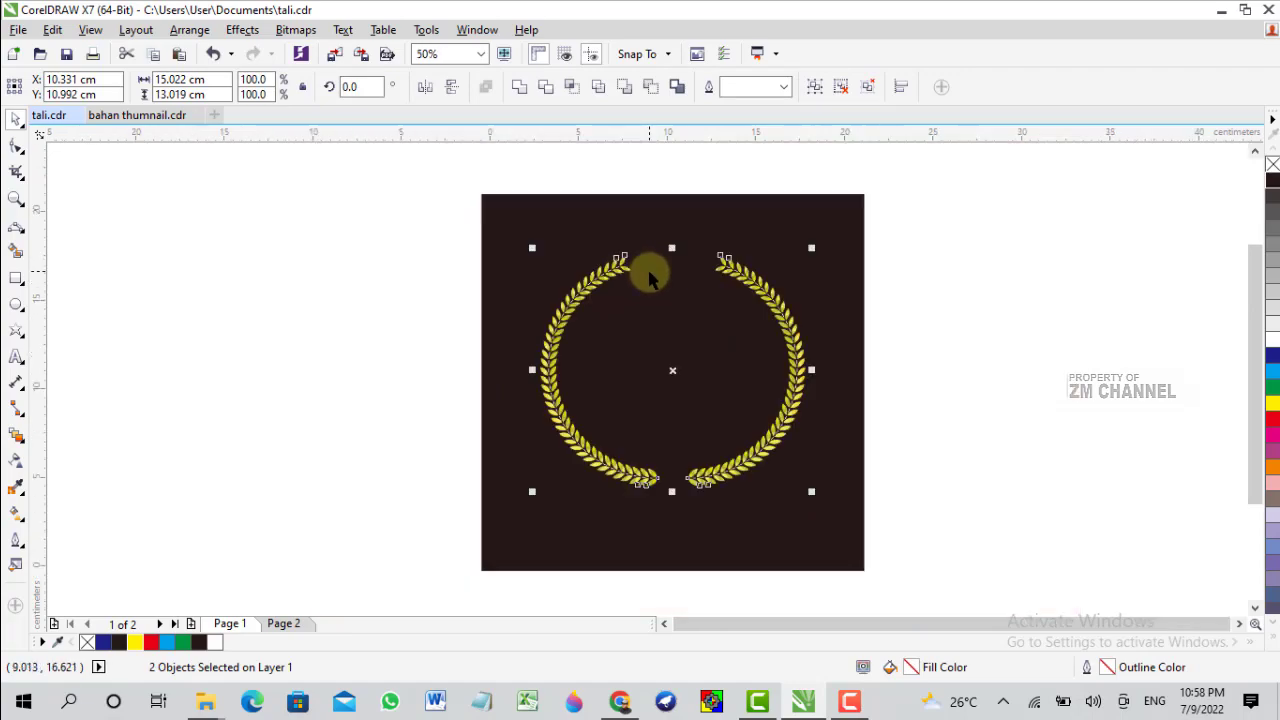
click(365, 302)
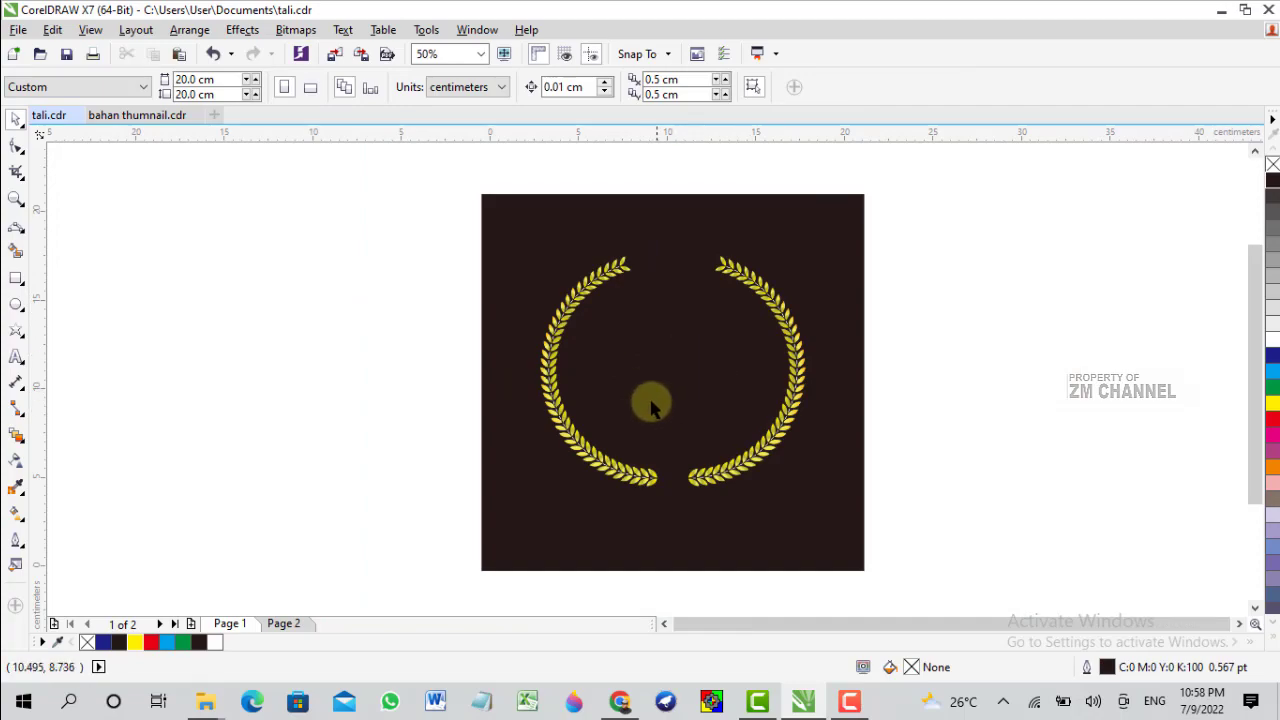
scroll(641, 404, down, 1)
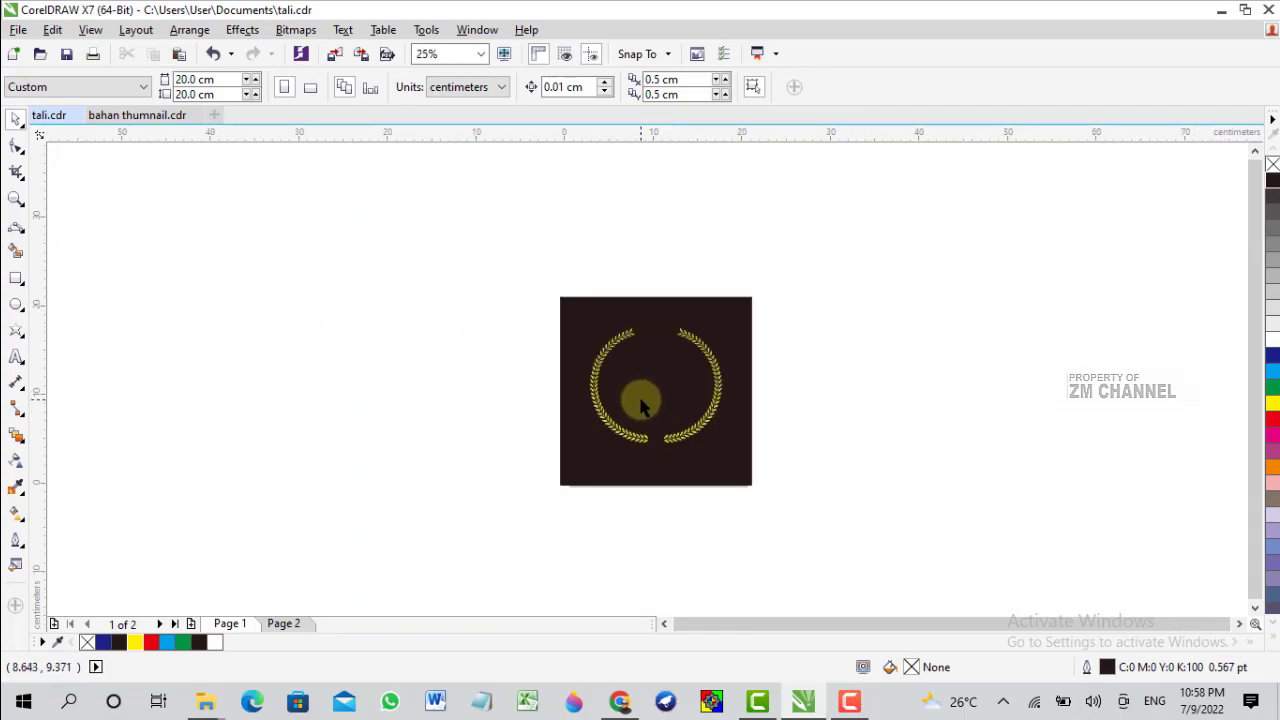